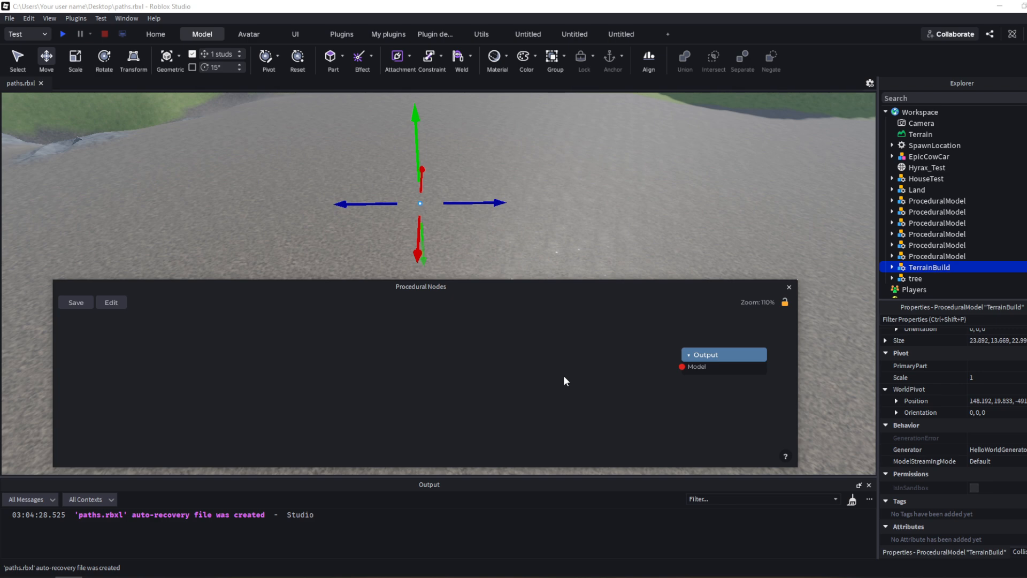
# Try out a Part node connected to the Output node's Model input and remove it again.
pyautogui.rightClick(470, 377)
pyautogui.press('Tab')
pyautogui.write('part')
pyautogui.press('Return')
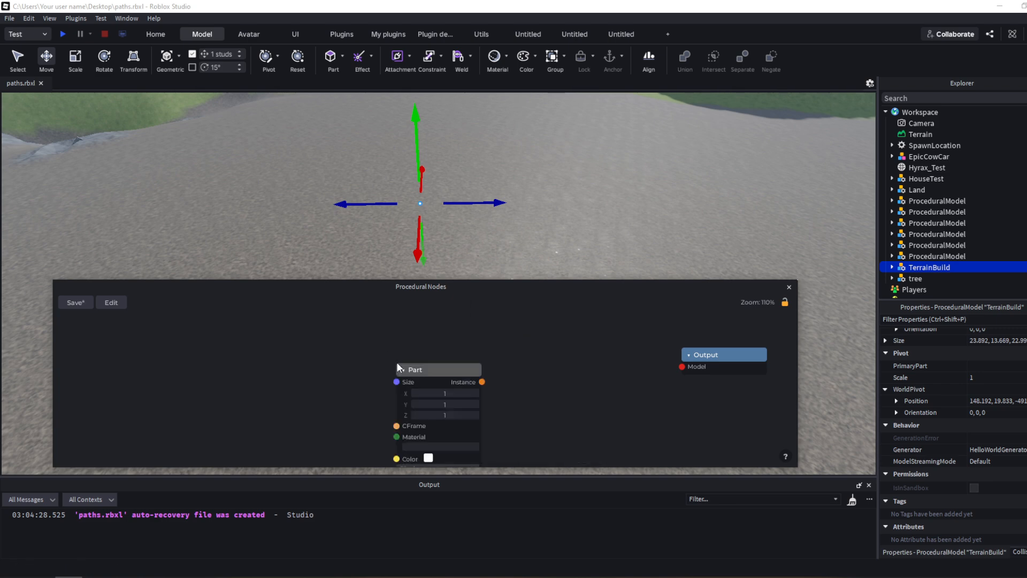
pyautogui.moveTo(482, 382); pyautogui.dragTo(682, 366)
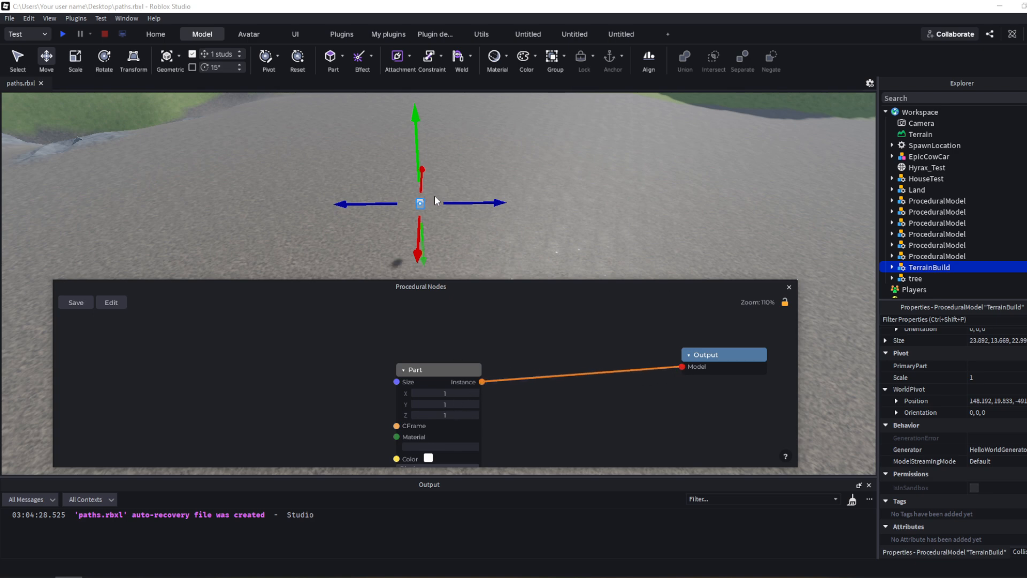
pyautogui.click(431, 380)
pyautogui.press('Delete')
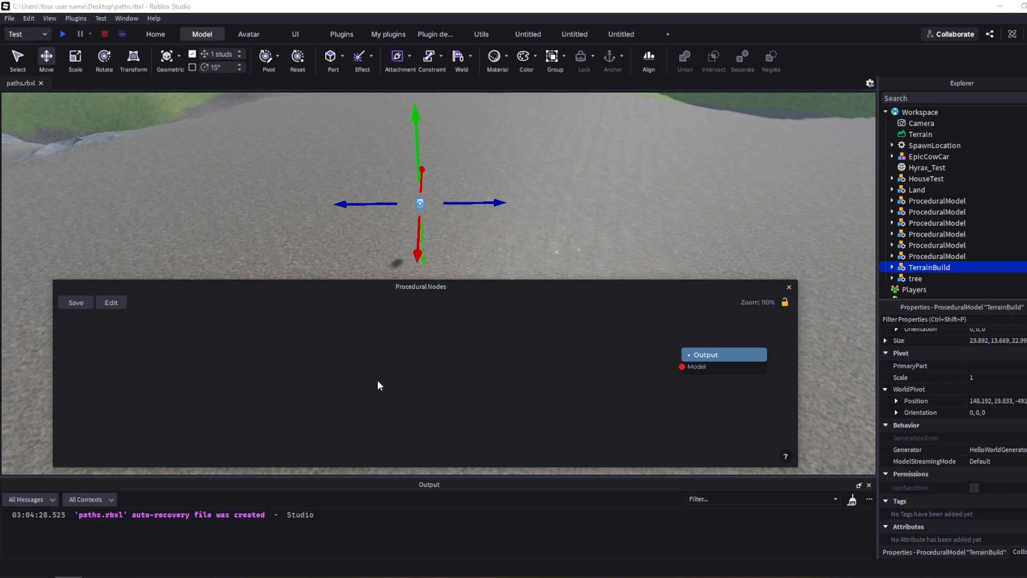
pyautogui.rightClick(394, 384)
pyautogui.click(236, 394)
pyautogui.rightClick(340, 399)
pyautogui.doubleClick(334, 374)
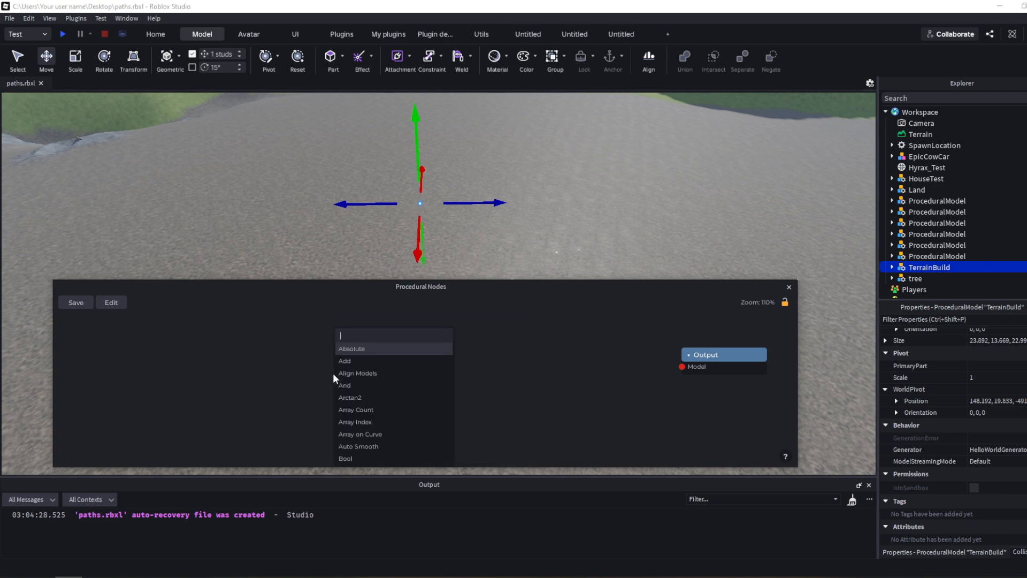
pyautogui.click(272, 377)
pyautogui.rightClick(398, 387)
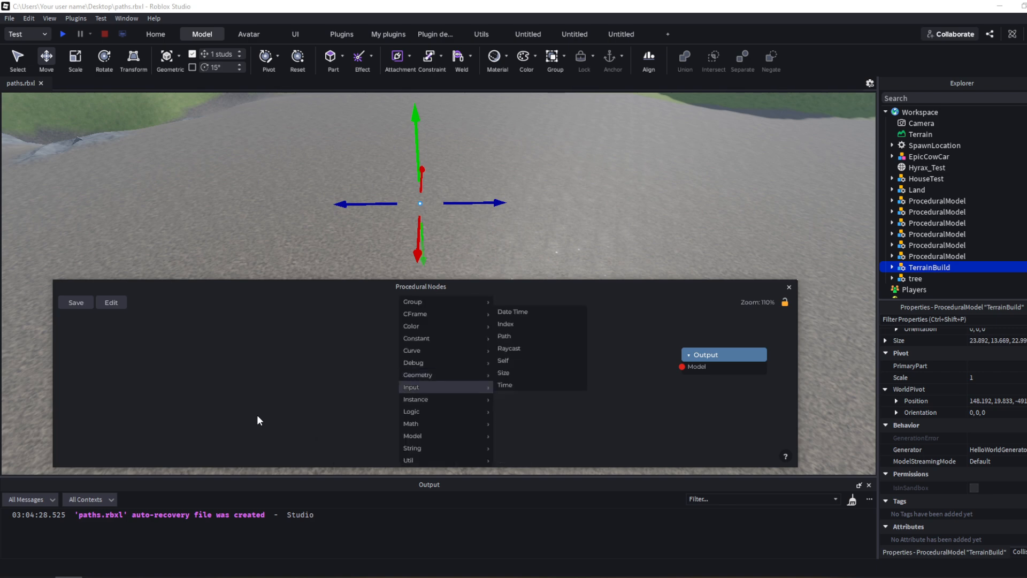
# Add a Generate Plane node to the empty area of the procedural graph.
pyautogui.doubleClick(328, 341)
pyautogui.write('plane')
pyautogui.press('Return')
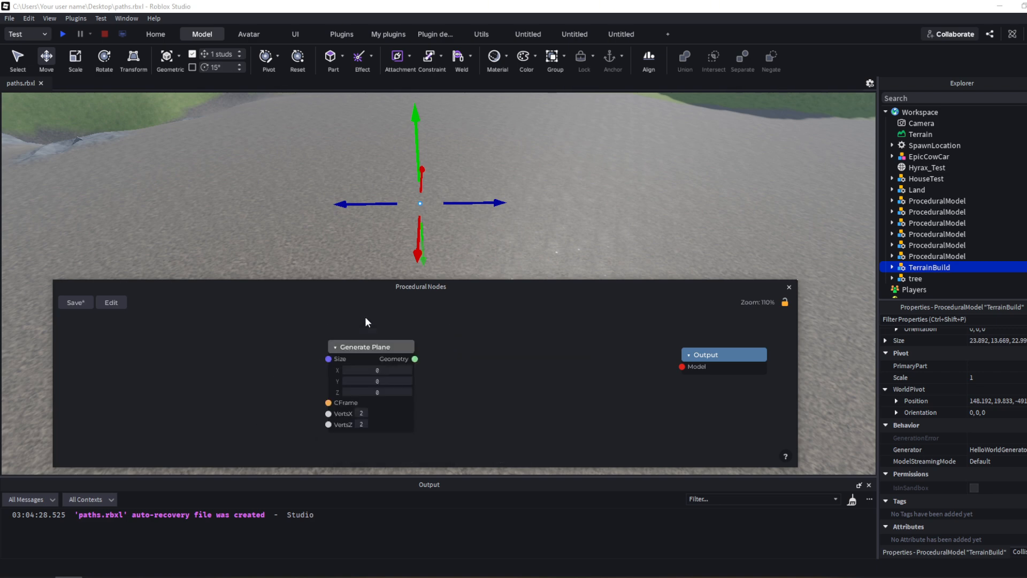
# Add a Realize Mesh node between Generate Plane's Geometry and the Output's Model input, and save the graph.
pyautogui.moveTo(424, 367); pyautogui.dragTo(621, 345)
pyautogui.write('reali')
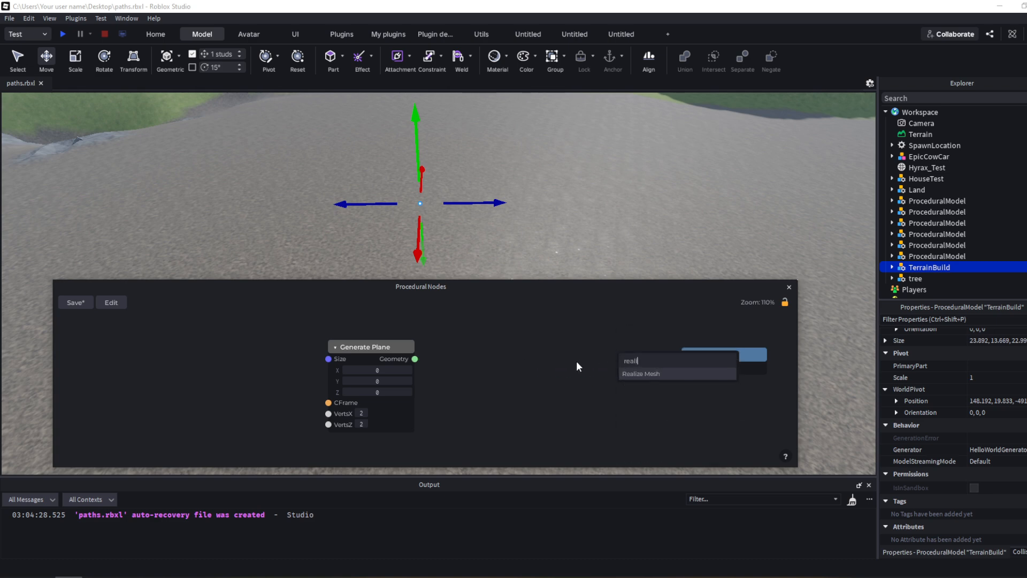
pyautogui.click(696, 370)
pyautogui.moveTo(418, 360); pyautogui.dragTo(682, 367)
pyautogui.click(675, 405)
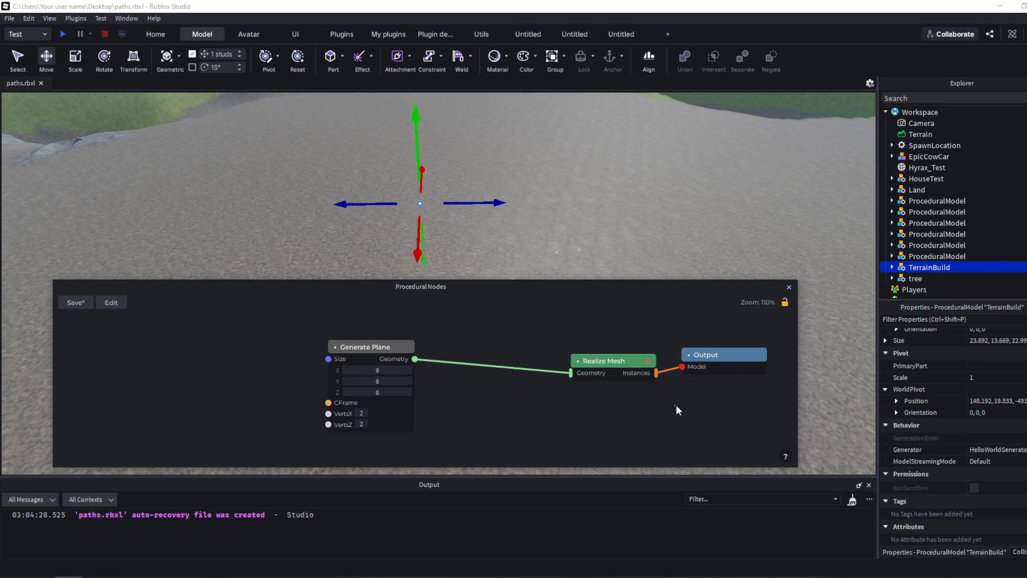
pyautogui.hotkey('ctrl', 's')
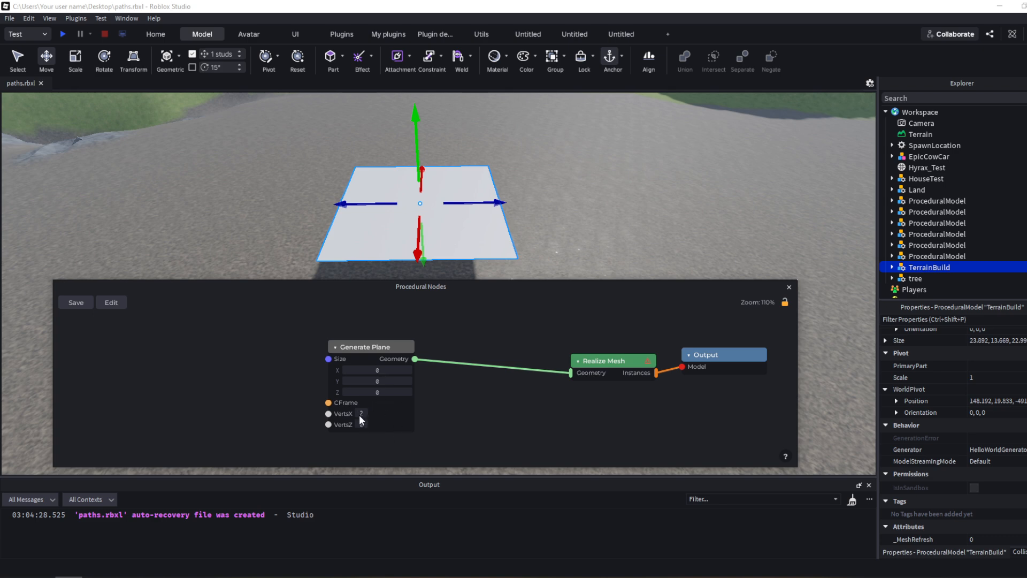
# Turn on the wireframe visualization mode for the 3D viewport.
pyautogui.click(870, 83)
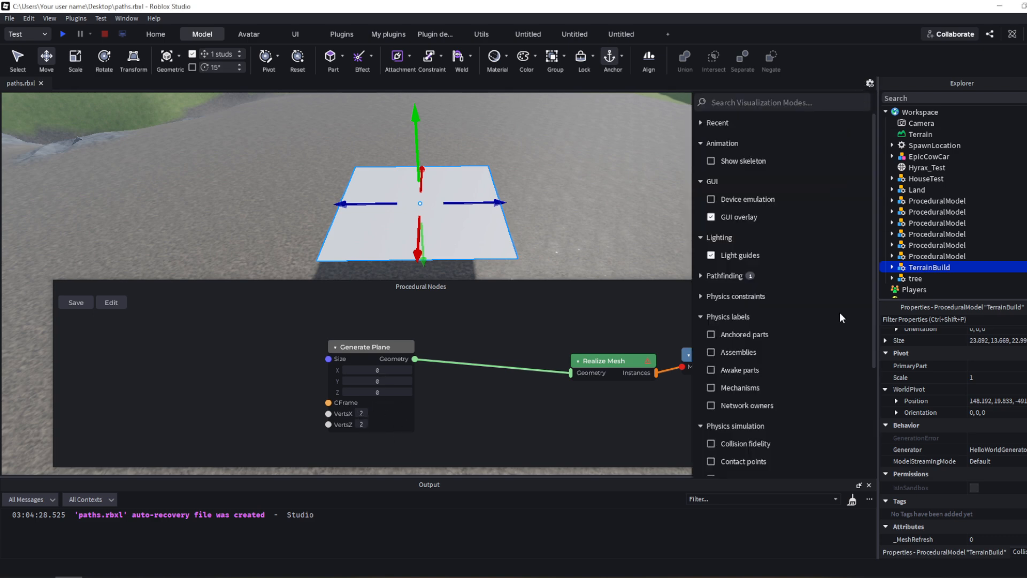
pyautogui.scroll(-3, 834, 351)
pyautogui.click(747, 365)
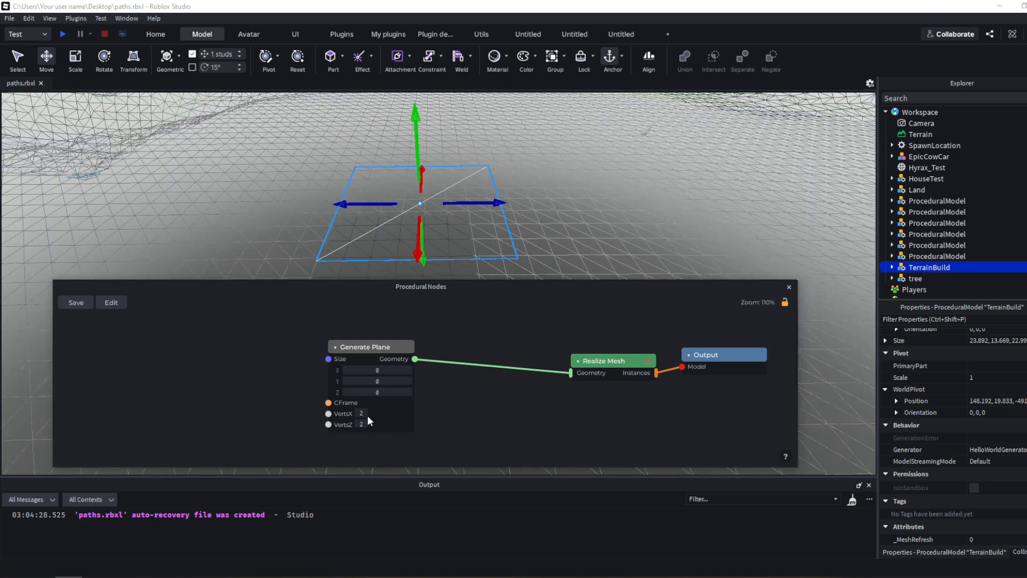
# Try 3 vertices on the Generate Plane node and return VertsX and VertsZ to 2.
pyautogui.write('3')
pyautogui.click(474, 427)
pyautogui.click(362, 411)
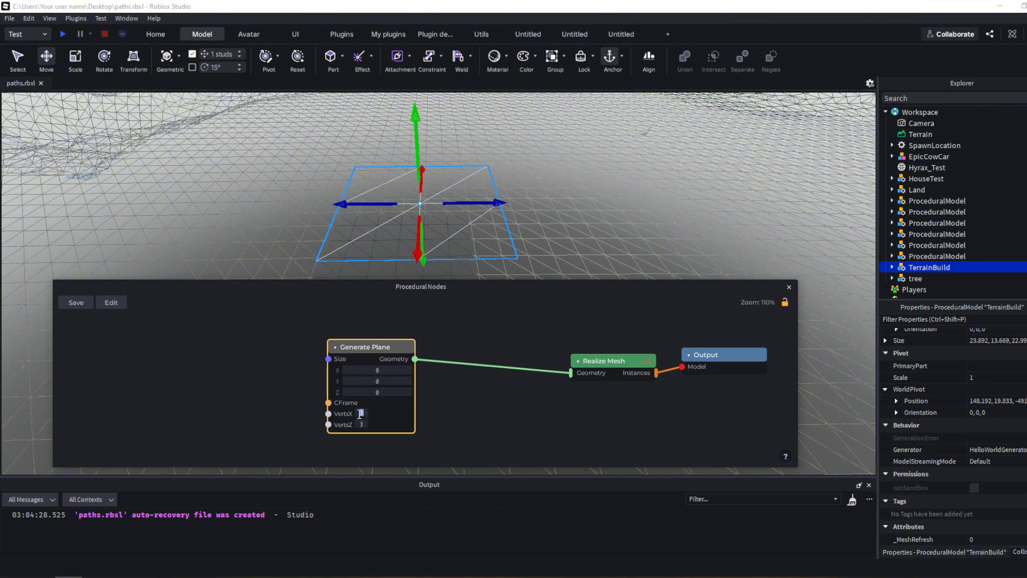
pyautogui.write('2')
pyautogui.click(361, 423)
pyautogui.write('2')
pyautogui.click(408, 435)
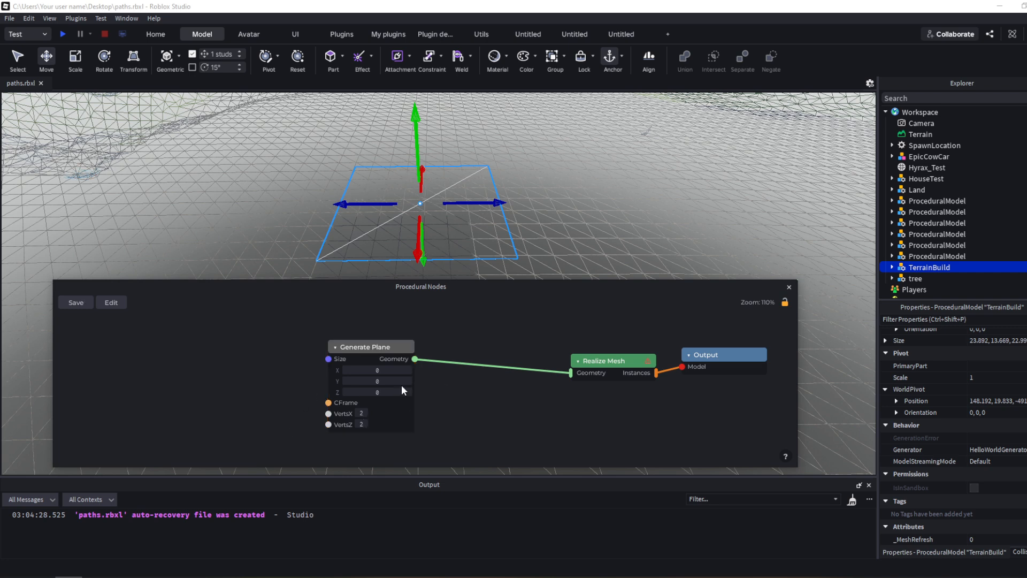
# Add a Size input node and connect its output to the Size input of Generate Plane.
pyautogui.scroll(-3, 401, 384)
pyautogui.rightClick(271, 362)
pyautogui.write('size')
pyautogui.press('Return')
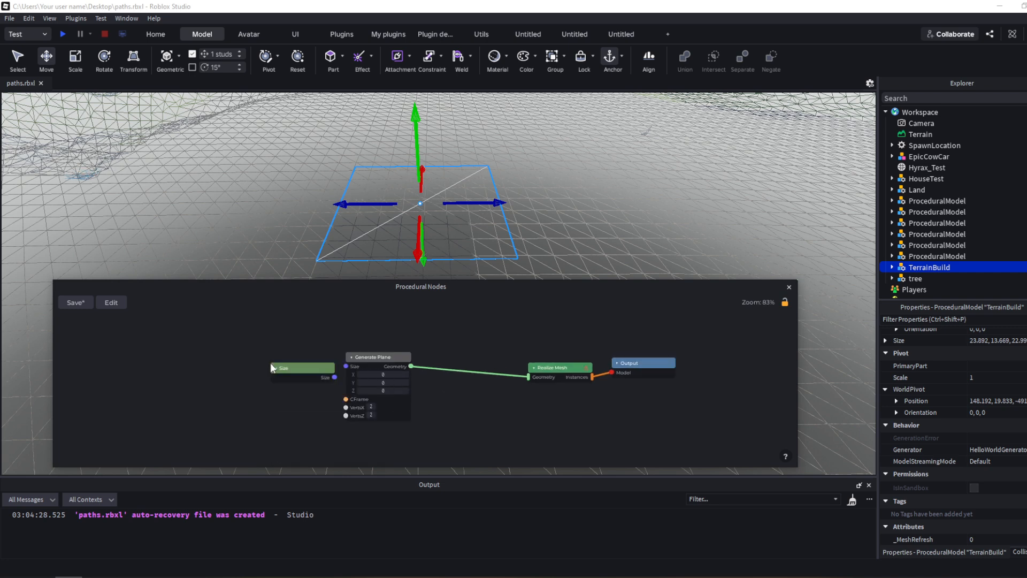
pyautogui.moveTo(305, 368); pyautogui.dragTo(266, 372)
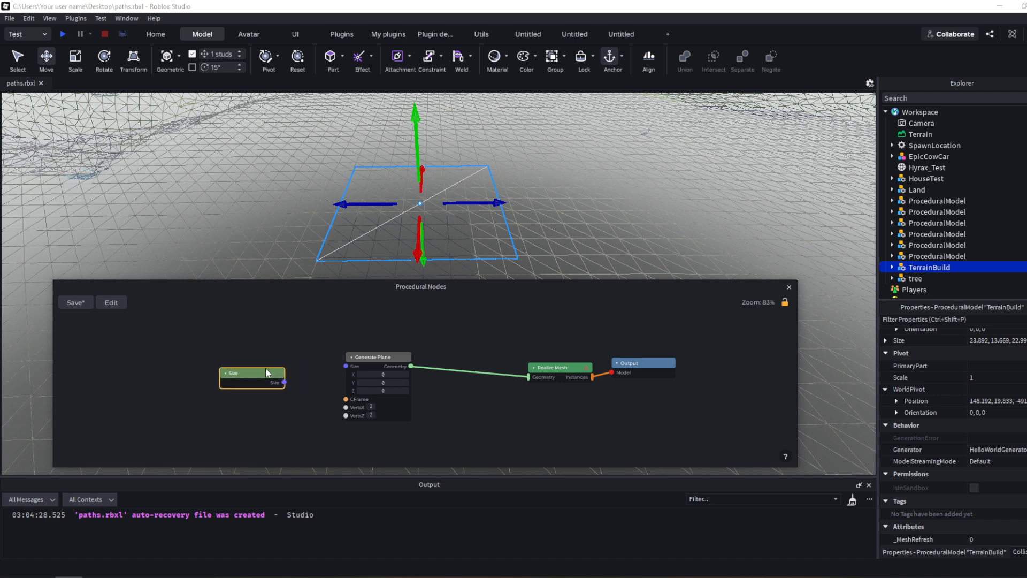
pyautogui.moveTo(346, 362); pyautogui.dragTo(346, 364)
pyautogui.hotkey('ctrl', 'z')
pyautogui.moveTo(284, 383); pyautogui.dragTo(346, 366)
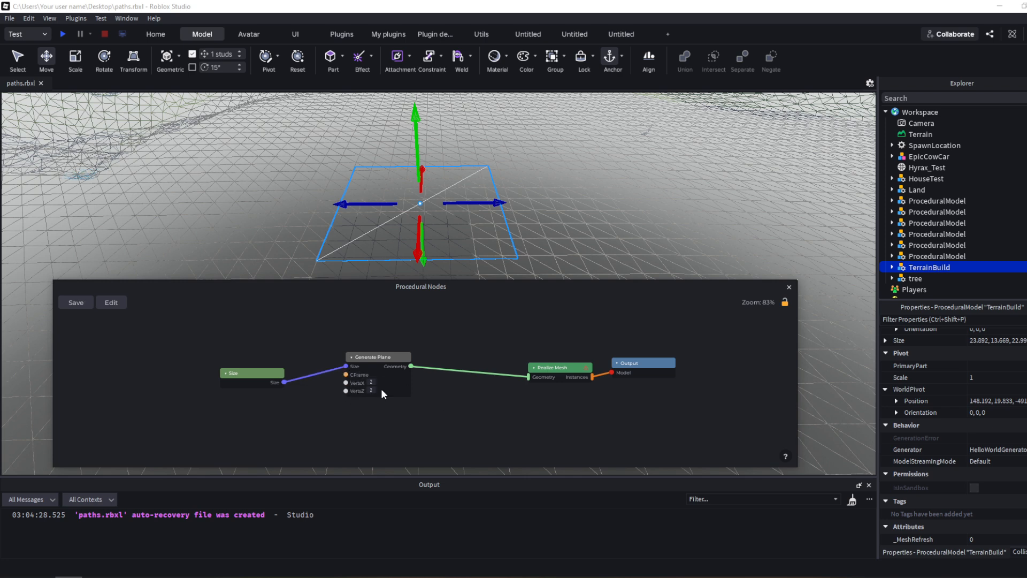
pyautogui.moveTo(263, 378); pyautogui.dragTo(249, 354)
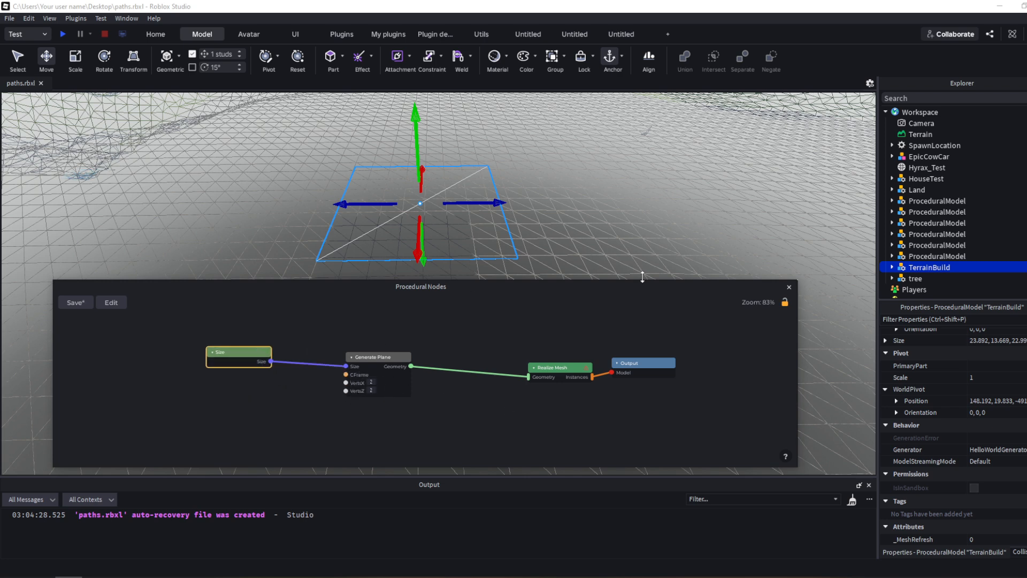
# Add a Break Vector3 node fed by Size and connect its X and Z outputs to Generate Plane's VertsX and VertsZ.
pyautogui.scroll(3, 276, 363)
pyautogui.rightClick(250, 400)
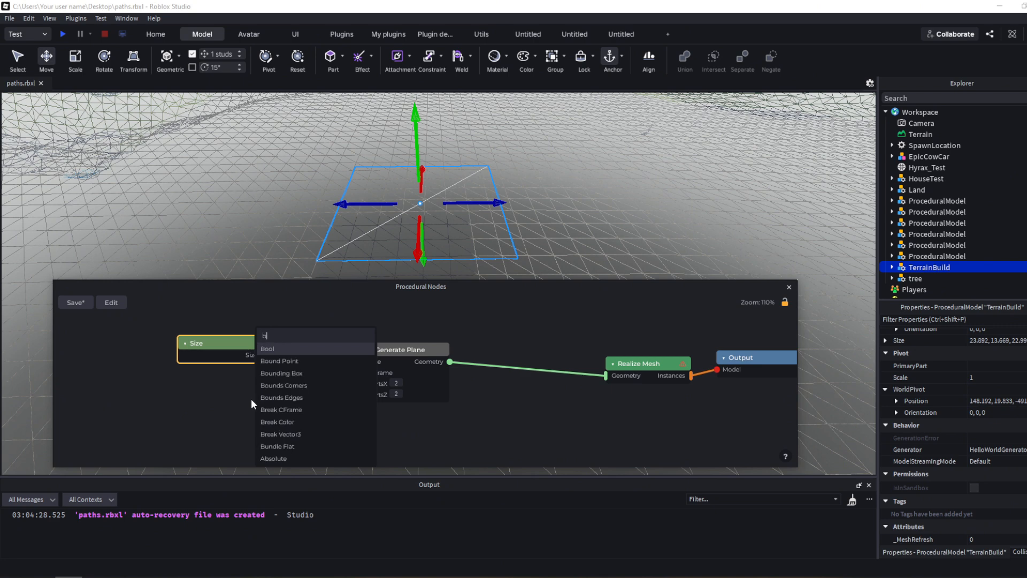
pyautogui.write('break')
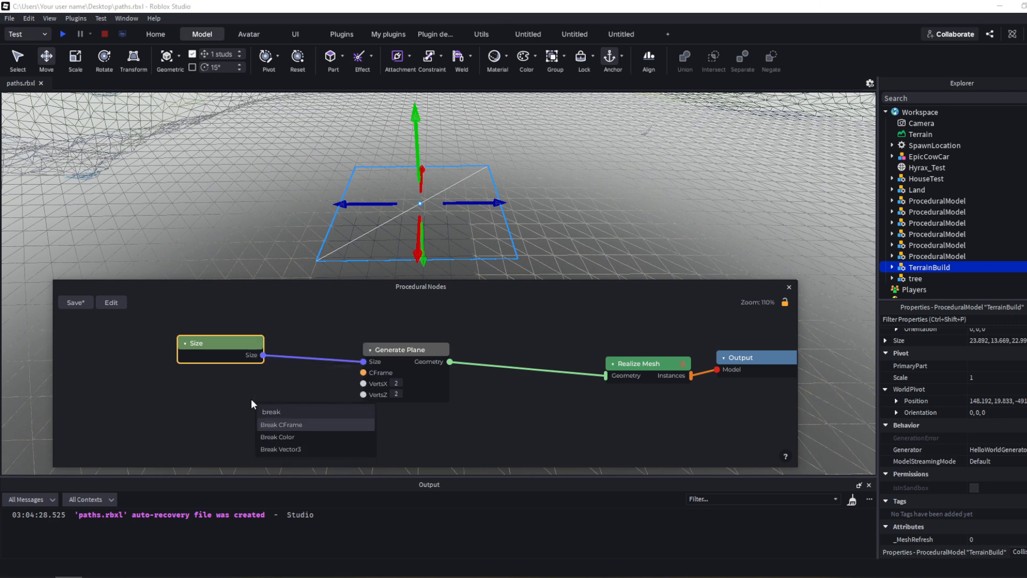
pyautogui.click(325, 449)
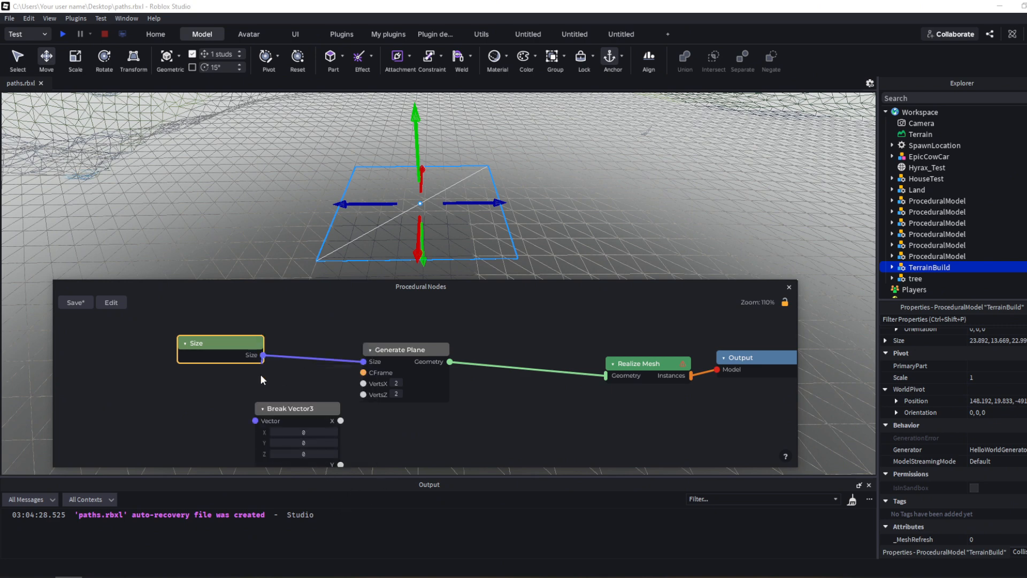
pyautogui.moveTo(262, 355); pyautogui.dragTo(255, 421)
pyautogui.moveTo(366, 384); pyautogui.dragTo(364, 394)
pyautogui.moveTo(300, 409); pyautogui.dragTo(323, 381)
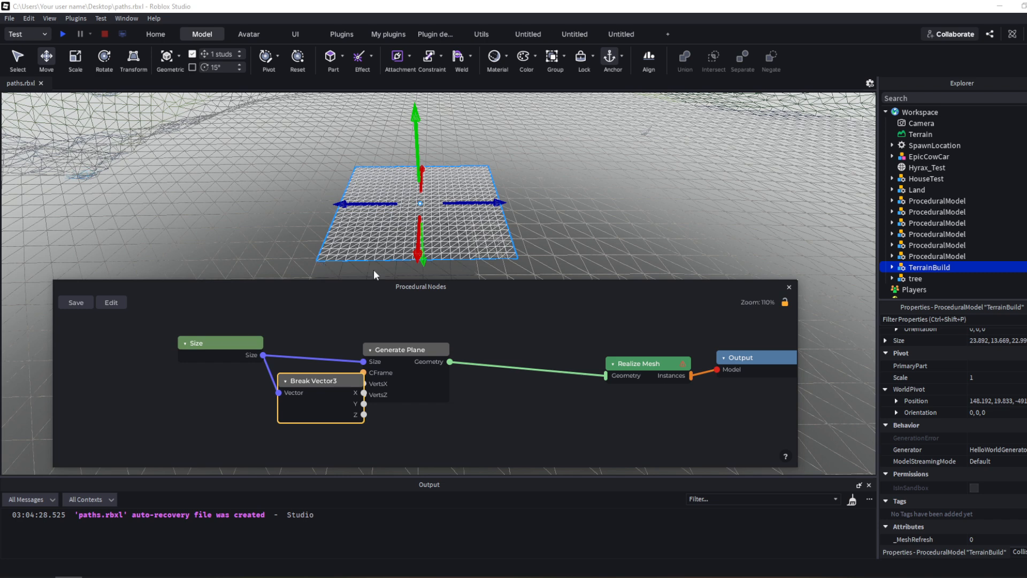
# Insert a Divide node between the Size node and the Vector input of Break Vector3.
pyautogui.click(224, 347)
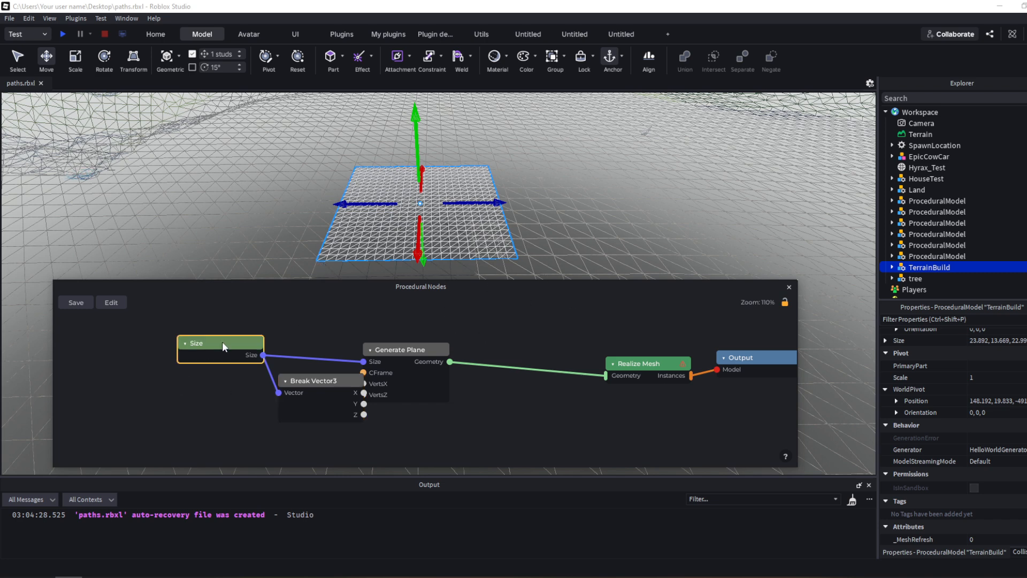
pyautogui.moveTo(223, 344); pyautogui.dragTo(178, 359)
pyautogui.rightClick(246, 357)
pyautogui.write('divi')
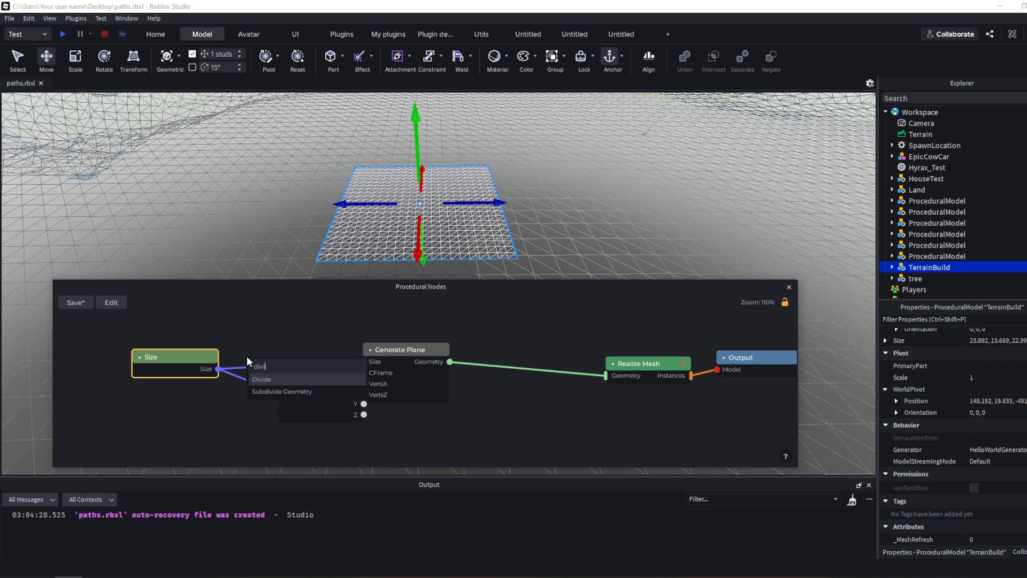
pyautogui.press('Return')
pyautogui.moveTo(297, 364); pyautogui.dragTo(215, 398)
pyautogui.moveTo(183, 362); pyautogui.dragTo(94, 369)
pyautogui.click(218, 403)
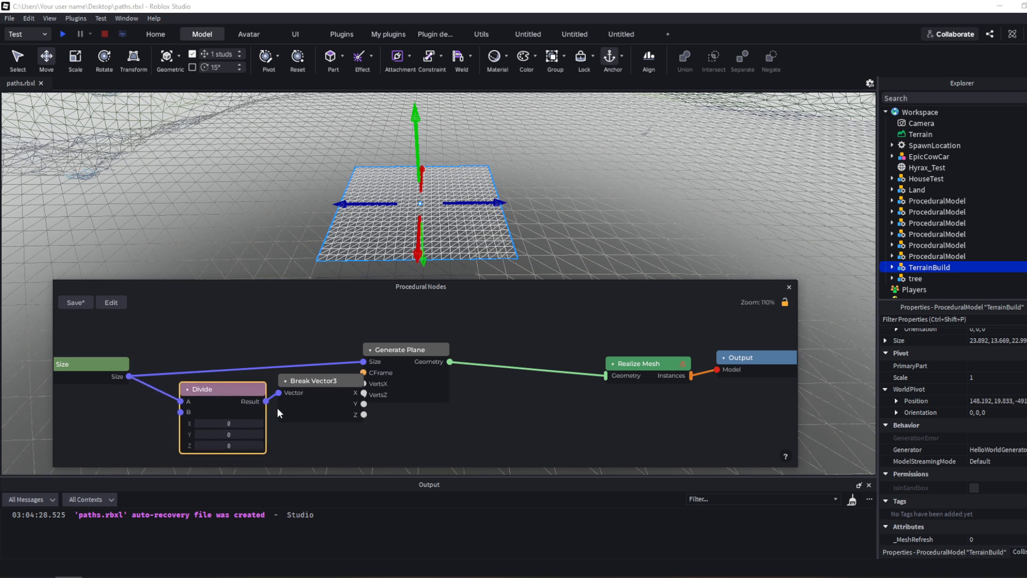
# Add a Number node with value 3, connect it to Divide's B input, and place it below the Size node.
pyautogui.scroll(-4, 453, 382)
pyautogui.rightClick(258, 408)
pyautogui.write('num')
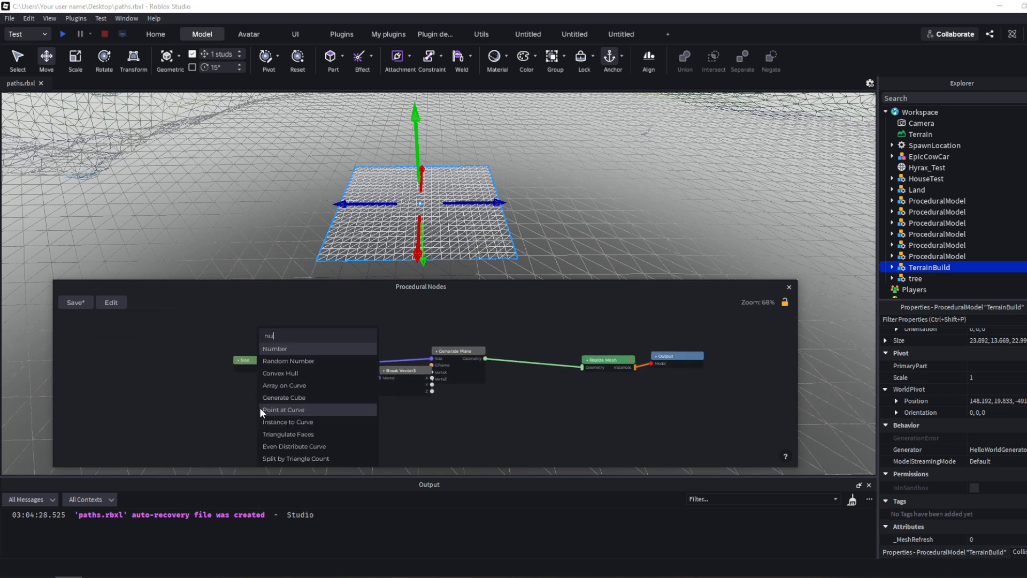
pyautogui.press('Return')
pyautogui.scroll(5, 351, 406)
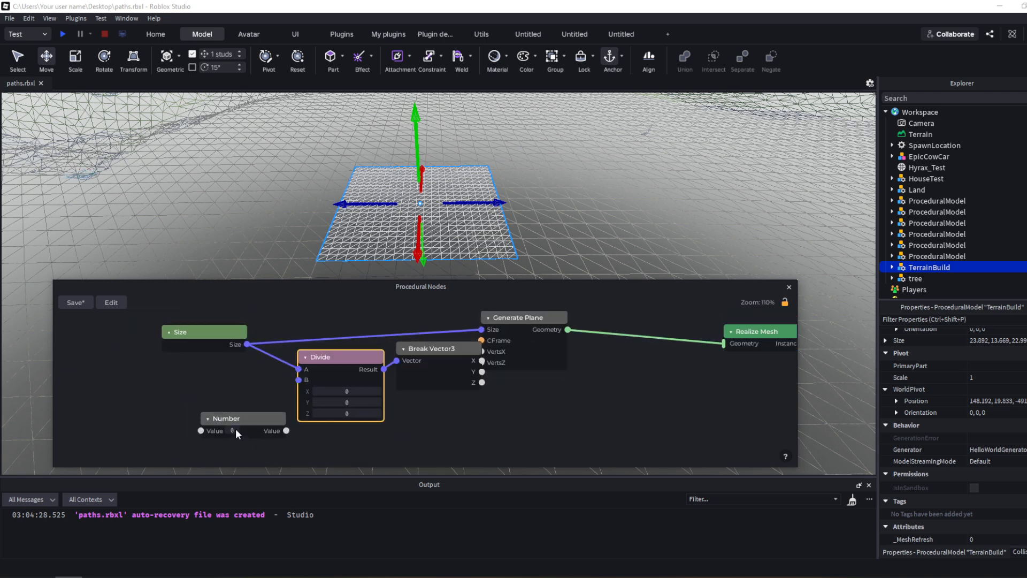
pyautogui.click(235, 430)
pyautogui.write('3')
pyautogui.moveTo(309, 392); pyautogui.dragTo(298, 379)
pyautogui.moveTo(257, 418); pyautogui.dragTo(216, 400)
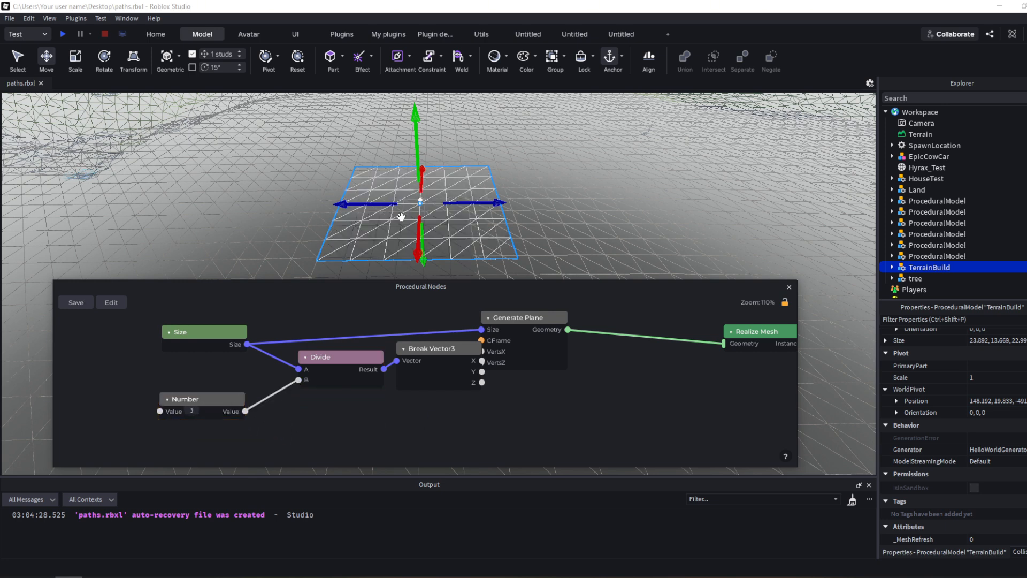
# Mark the Number node as an attribute named GridScale and save the graph.
pyautogui.rightClick(207, 400)
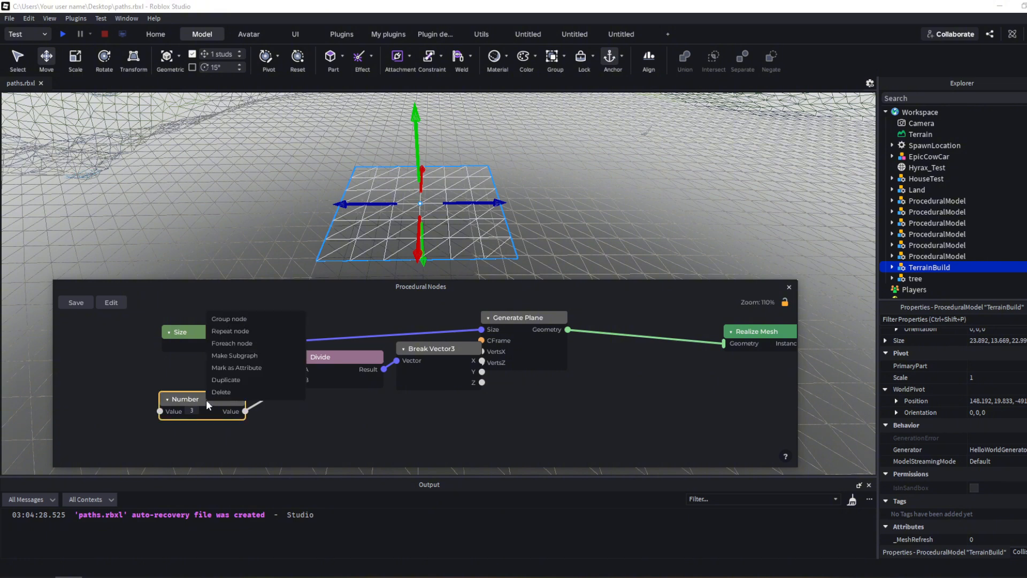
pyautogui.click(242, 369)
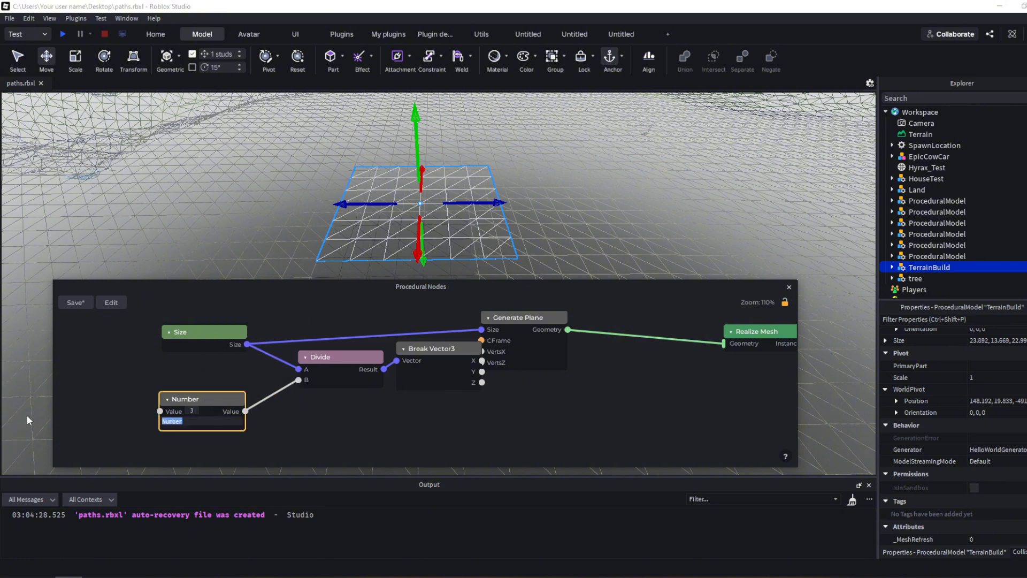
pyautogui.write('GridScale')
pyautogui.click(527, 346)
pyautogui.click(570, 407)
pyautogui.hotkey('ctrl', 's')
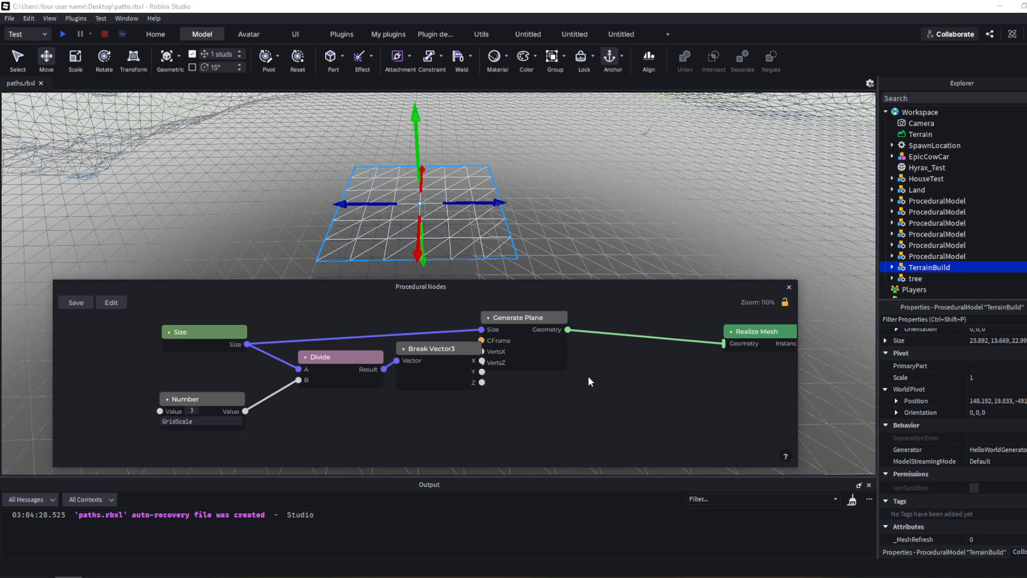
# Set the TerrainBuild model's GridScale attribute to 5.
pyautogui.moveTo(621, 408); pyautogui.dragTo(355, 413)
pyautogui.scroll(-1, 995, 494)
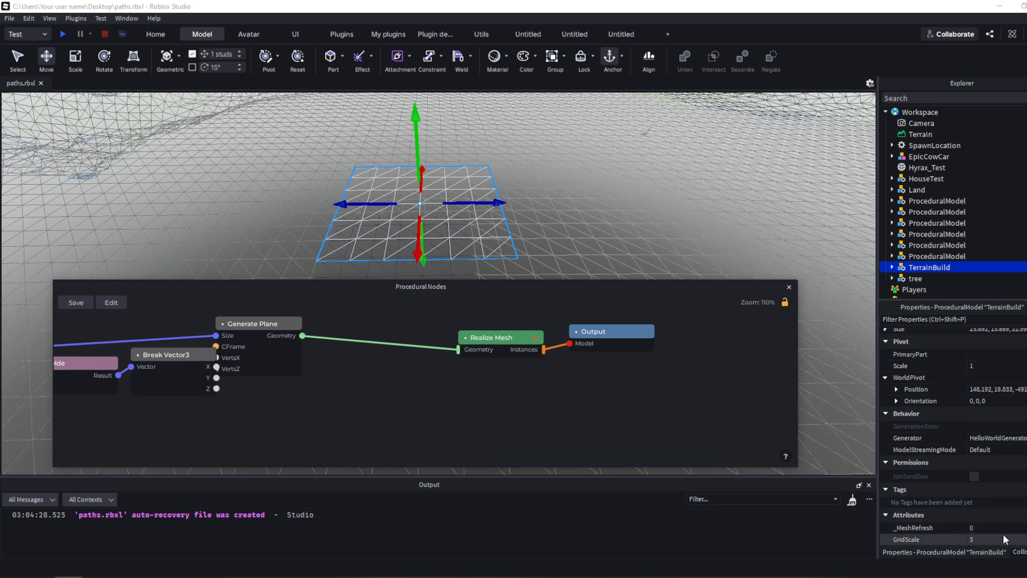
pyautogui.click(984, 536)
pyautogui.press('BackSpace')
pyautogui.write('5')
pyautogui.press('Return')
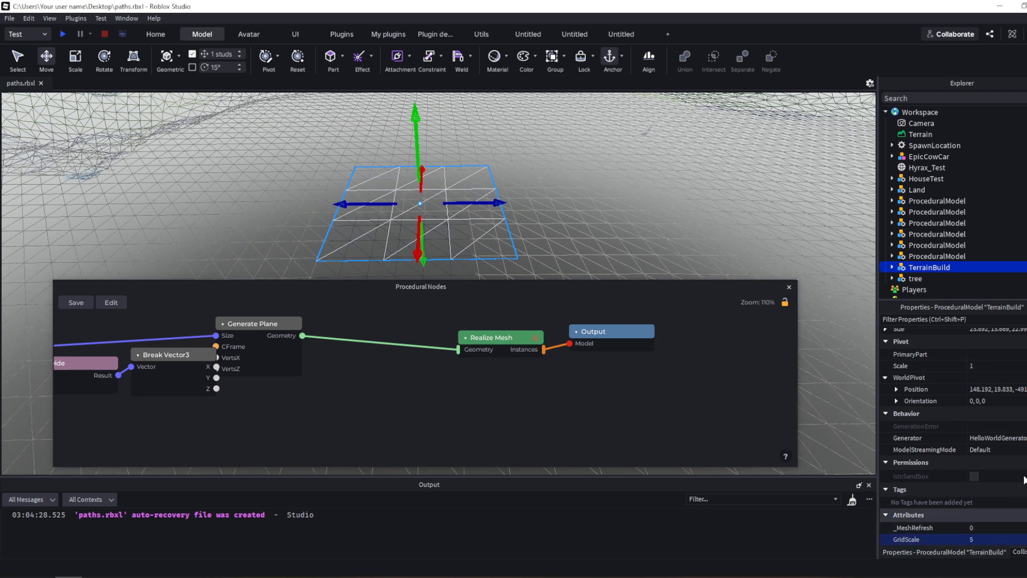
# Set the TerrainBuild model's GridScale attribute to 2.
pyautogui.click(1004, 539)
pyautogui.write('2')
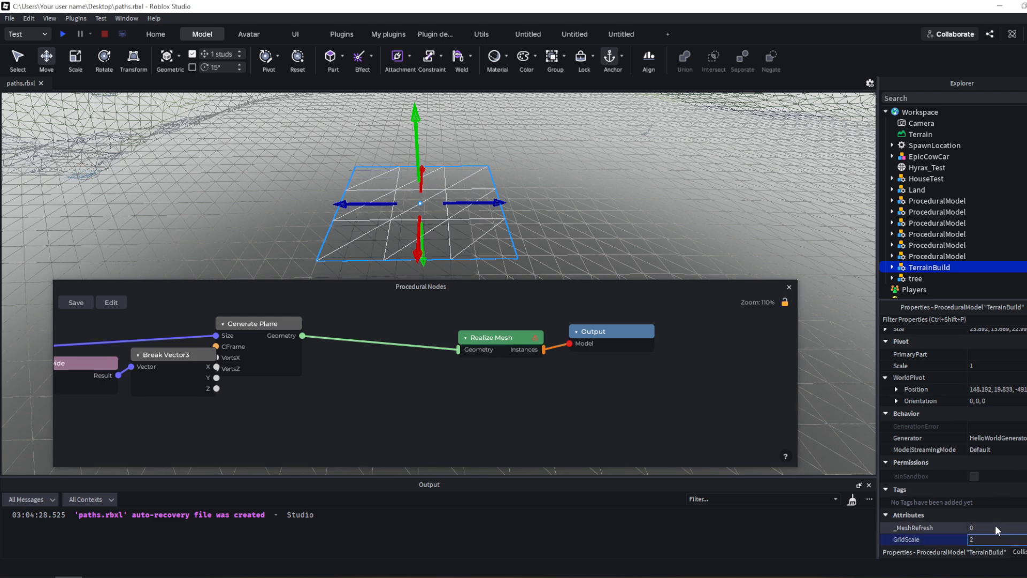
pyautogui.press('Return')
pyautogui.scroll(-4, 485, 407)
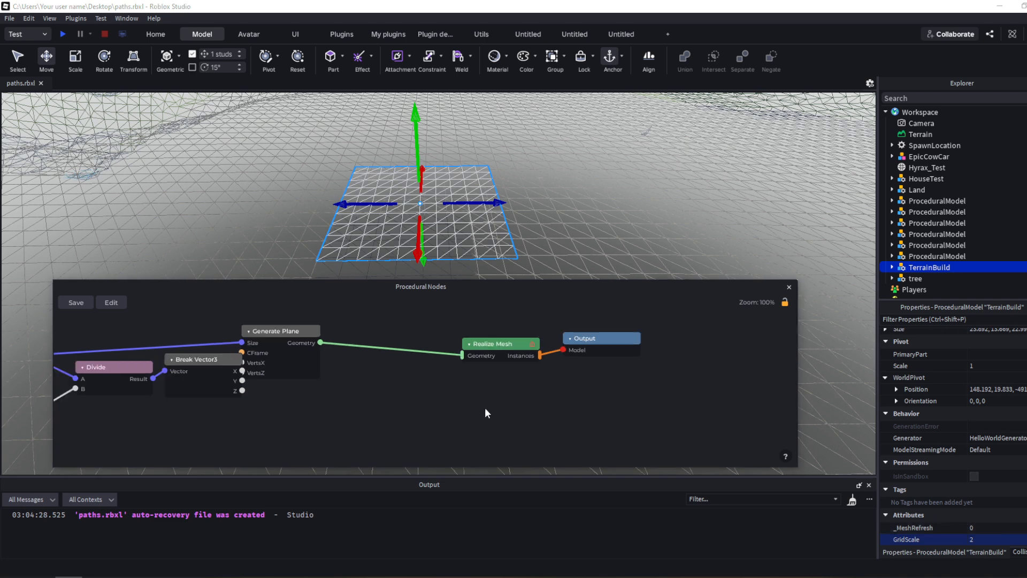
pyautogui.scroll(3, 508, 423)
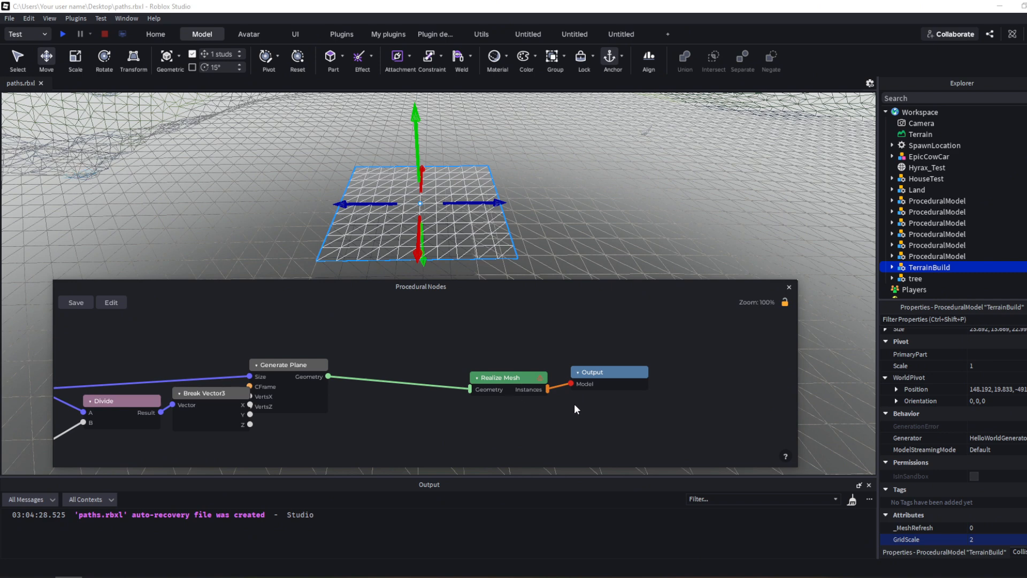
# Delete the Realize Mesh node between Generate Plane and Output.
pyautogui.scroll(1, 536, 366)
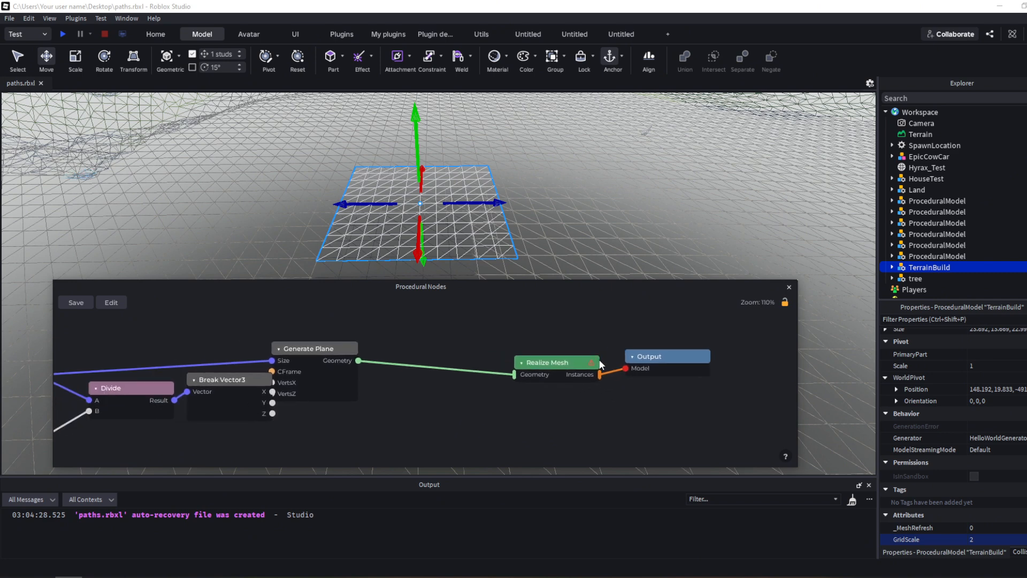
pyautogui.moveTo(578, 409); pyautogui.dragTo(554, 412, button='middle')
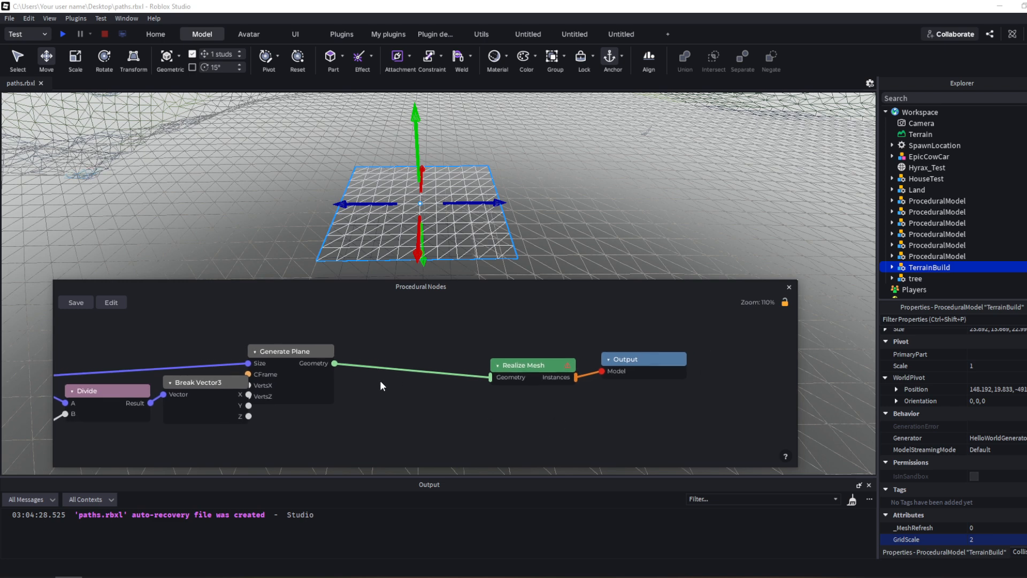
pyautogui.click(539, 371)
pyautogui.press('Delete')
pyautogui.rightClick(418, 328)
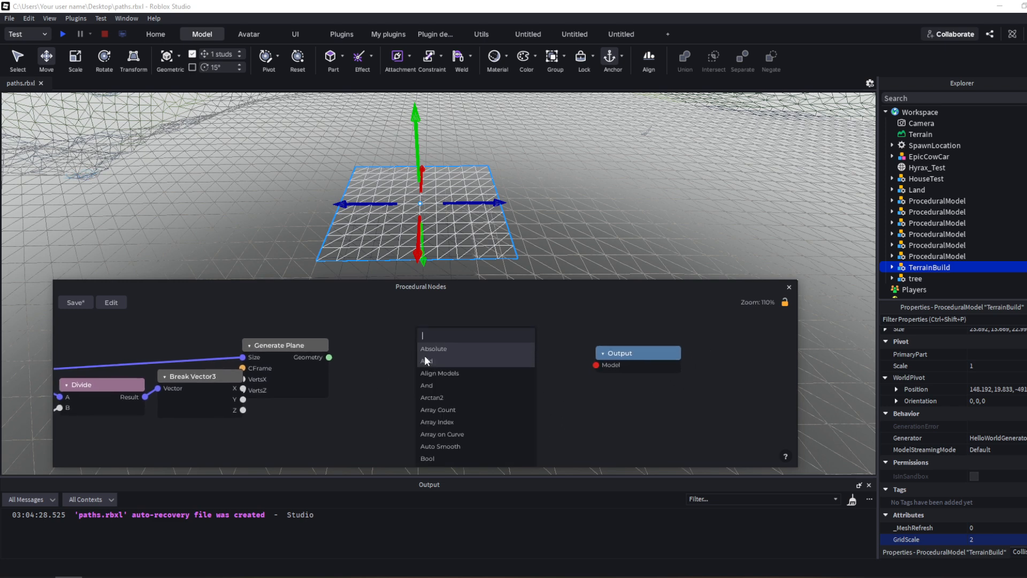
pyautogui.write('gene')
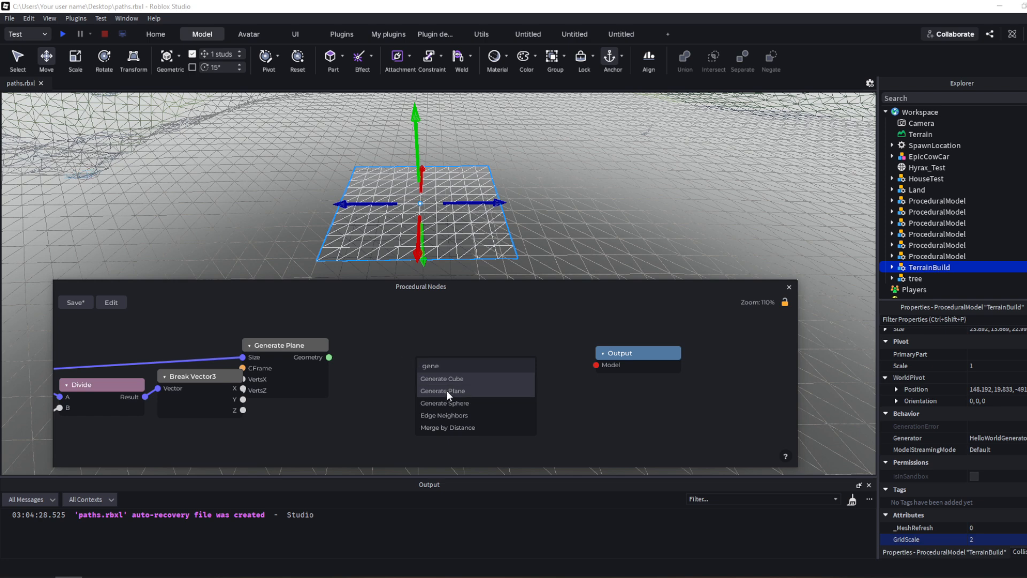
pyautogui.click(374, 347)
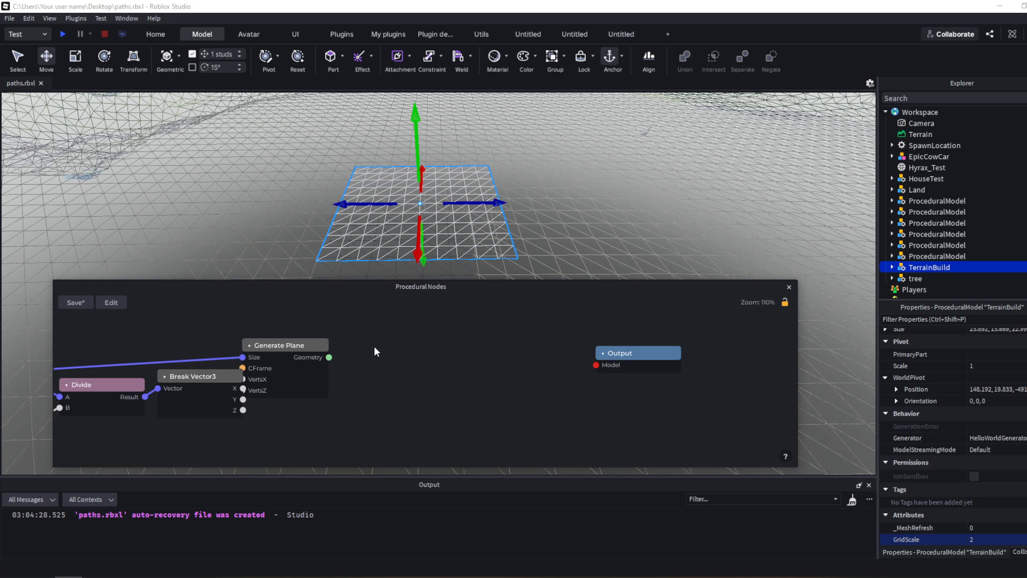
# Add a Geometry Faces node beside Generate Plane and connect Generate Plane's Geometry output to its Geometry input.
pyautogui.rightClick(430, 362)
pyautogui.write('face')
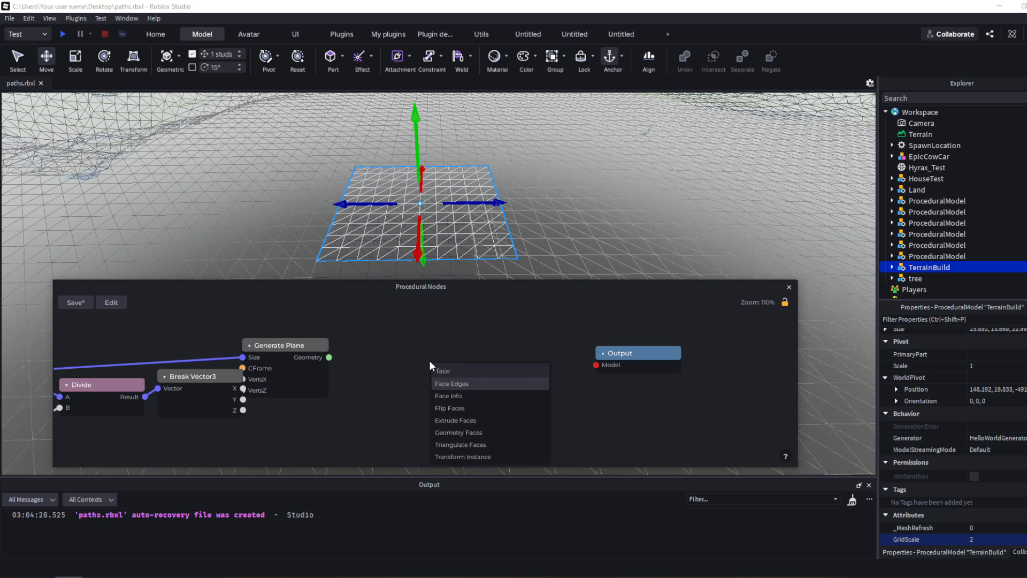
pyautogui.click(503, 433)
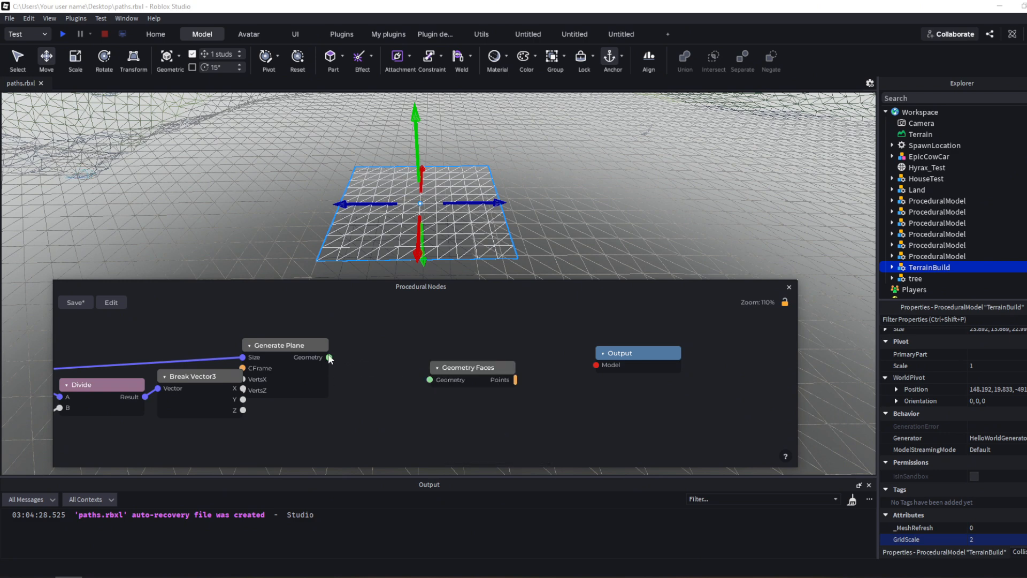
pyautogui.moveTo(330, 358); pyautogui.dragTo(393, 360)
# Add a Map Array node between Geometry Faces and Output, feeding Points into its Array input and its Array output into Model.
pyautogui.rightClick(506, 356)
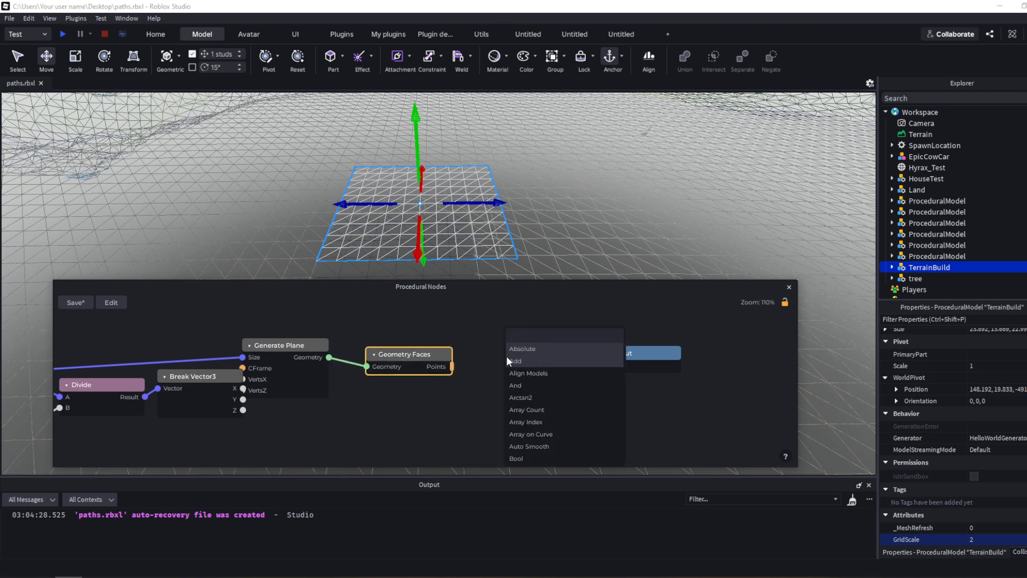
pyautogui.write('map')
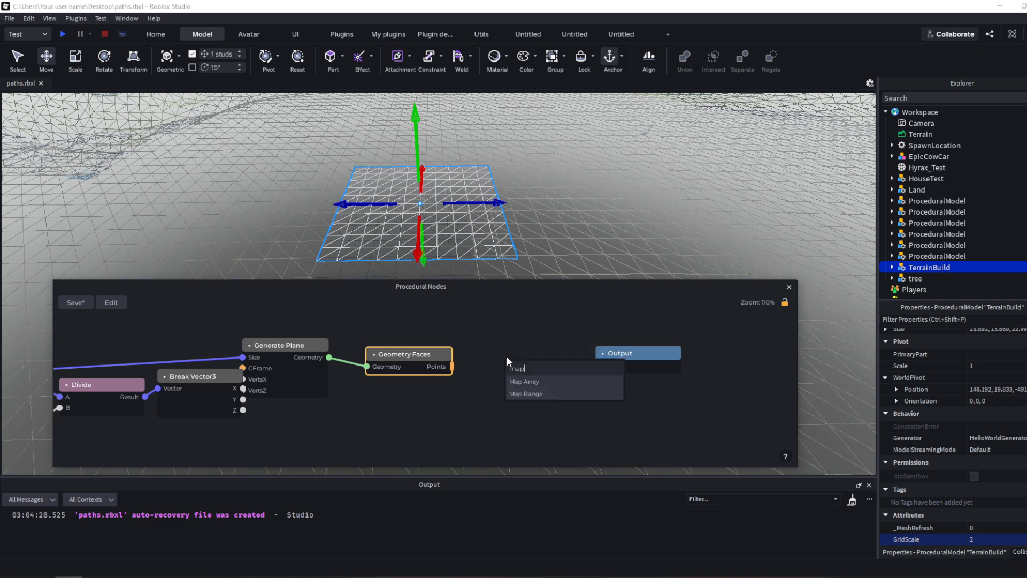
pyautogui.click(571, 379)
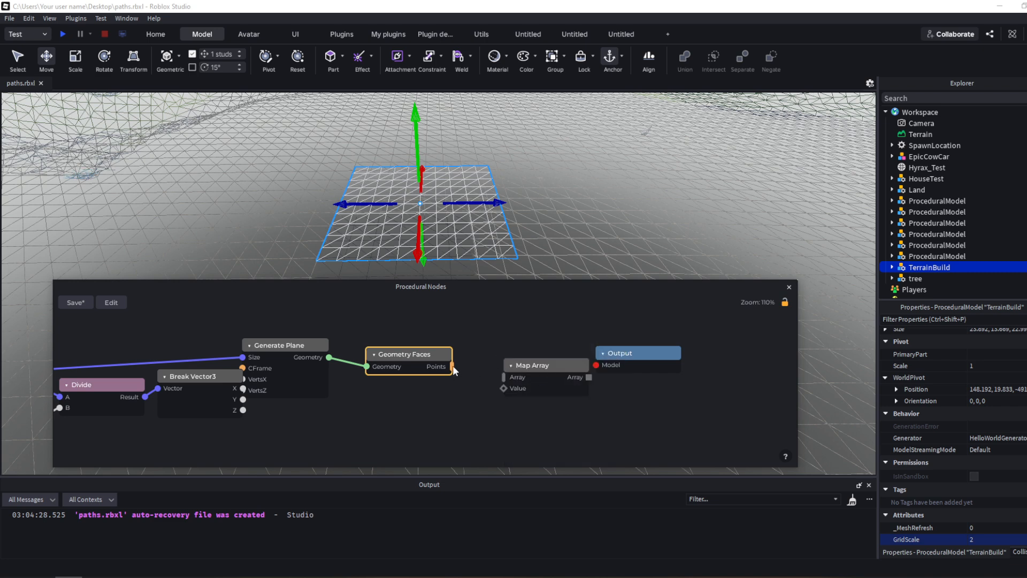
pyautogui.moveTo(505, 378); pyautogui.dragTo(503, 377)
pyautogui.moveTo(599, 362); pyautogui.dragTo(596, 362)
pyautogui.moveTo(515, 392); pyautogui.dragTo(483, 381)
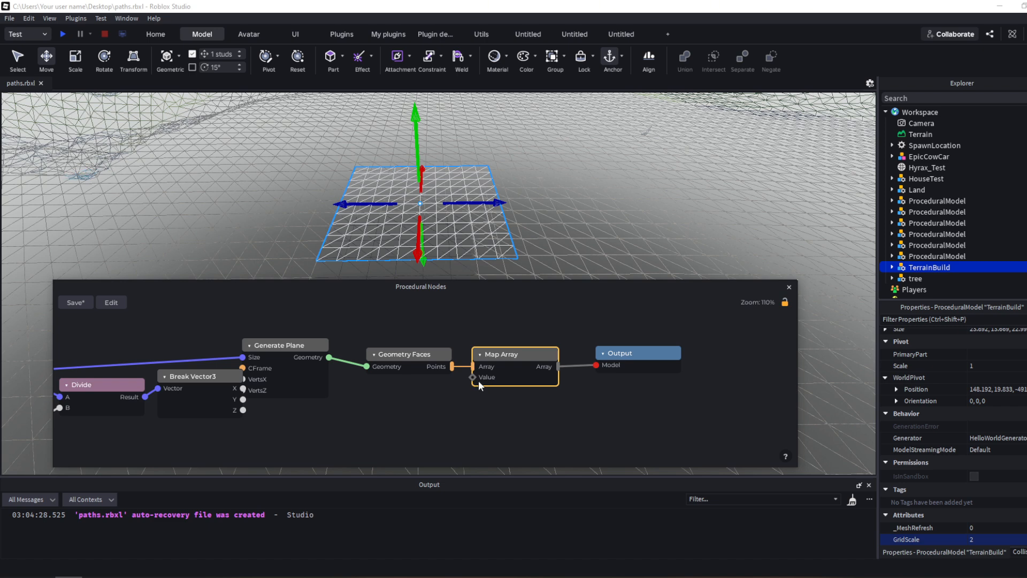
# Add a Part node below Map Array, connect its Instance output to Map Array's Value input, and save the graph.
pyautogui.moveTo(478, 380); pyautogui.dragTo(365, 397)
pyautogui.write('par')
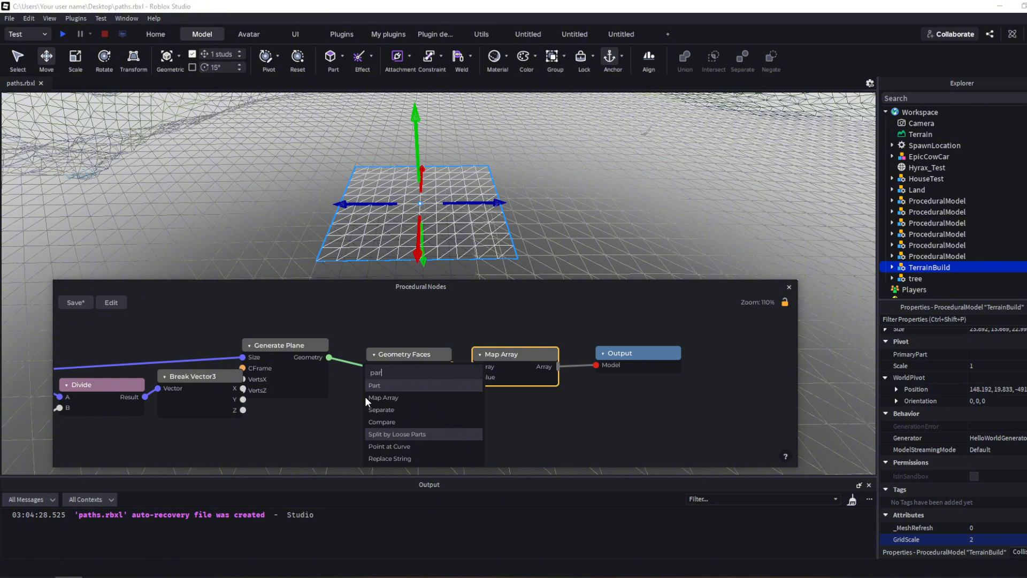
pyautogui.click(414, 382)
pyautogui.moveTo(448, 422); pyautogui.dragTo(472, 377)
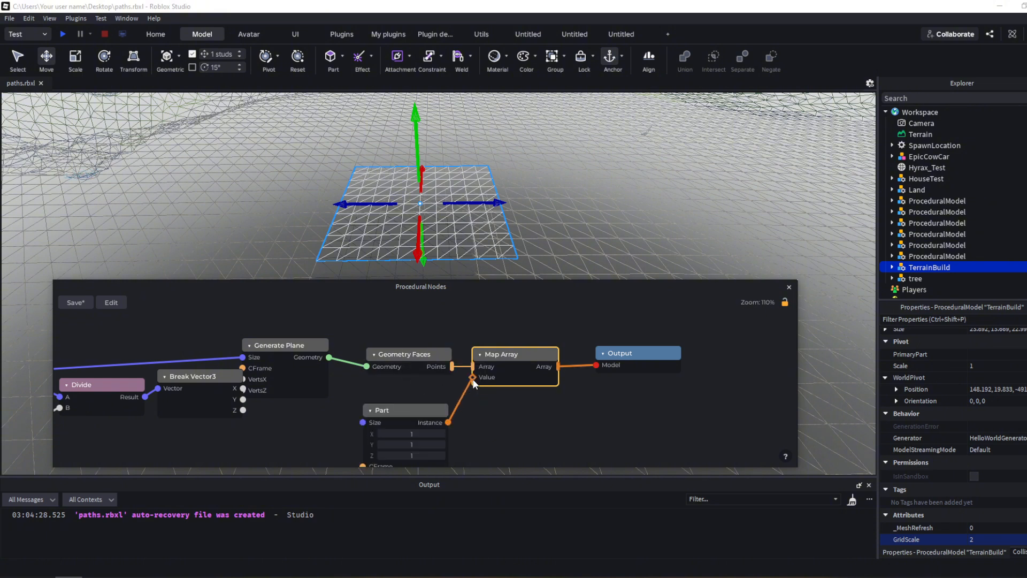
pyautogui.moveTo(419, 415); pyautogui.dragTo(443, 390)
pyautogui.scroll(-2, 578, 411)
pyautogui.scroll(-3, 579, 411)
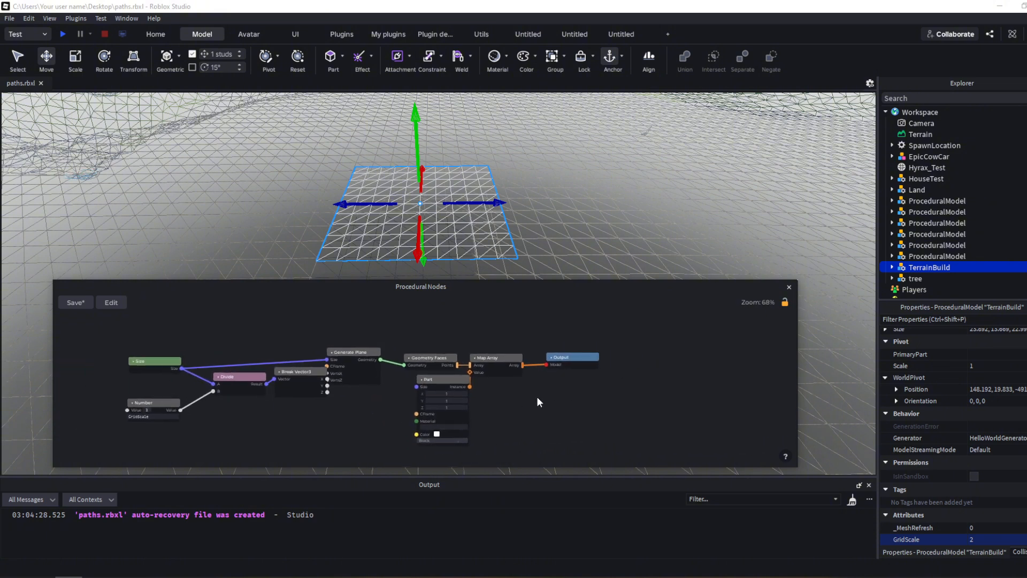
pyautogui.hotkey('ctrl', 's')
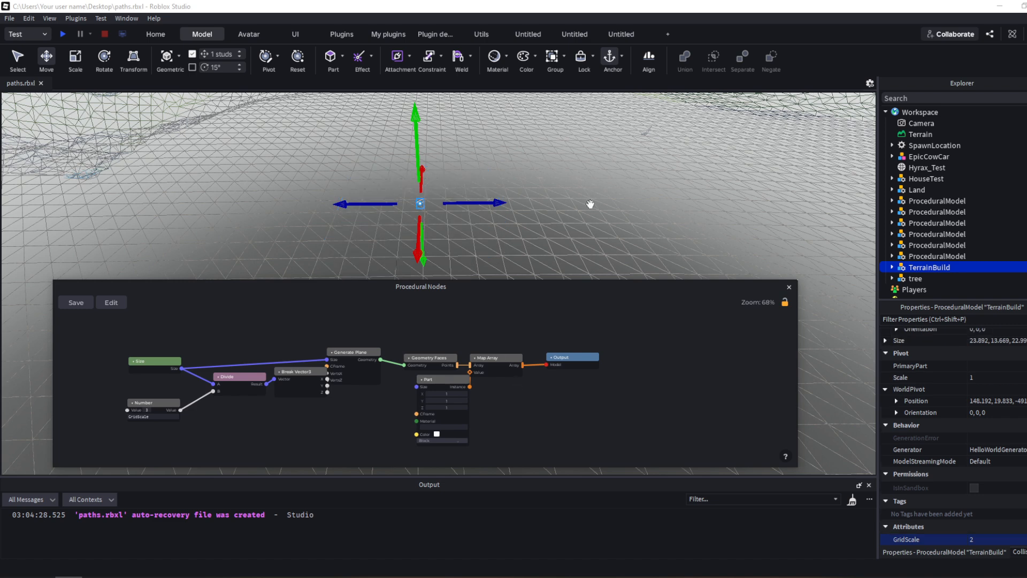
# Expand TerrainBuild and its Generated folder to examine the parts the graph produces.
pyautogui.click(892, 267)
pyautogui.click(898, 253)
pyautogui.scroll(-5, 897, 260)
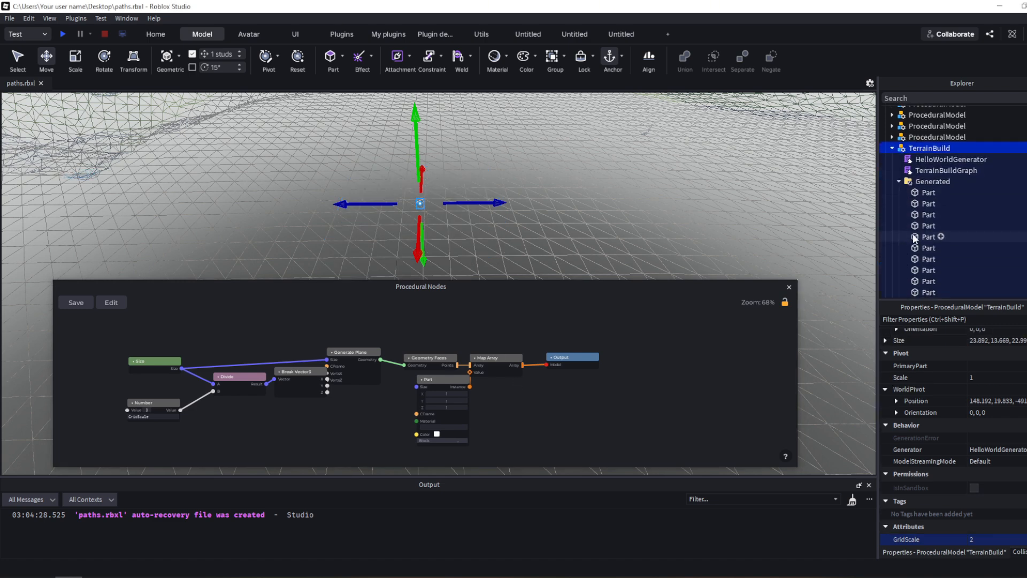
pyautogui.scroll(4, 914, 172)
pyautogui.scroll(2, 914, 171)
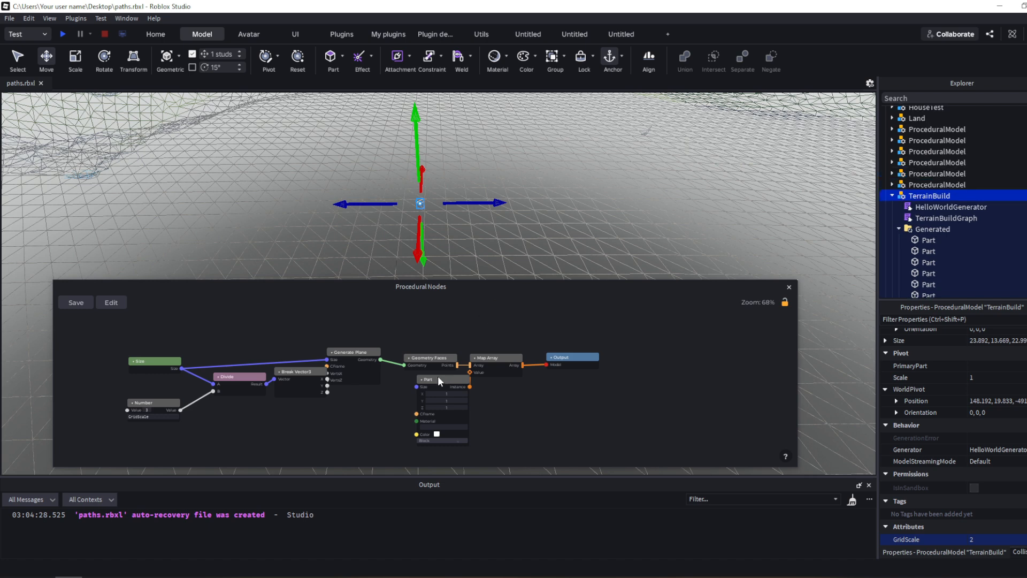
# Add an Index node to the graph below Generate Plane.
pyautogui.scroll(5, 525, 374)
pyautogui.moveTo(509, 334); pyautogui.dragTo(540, 407, button='middle')
pyautogui.rightClick(323, 410)
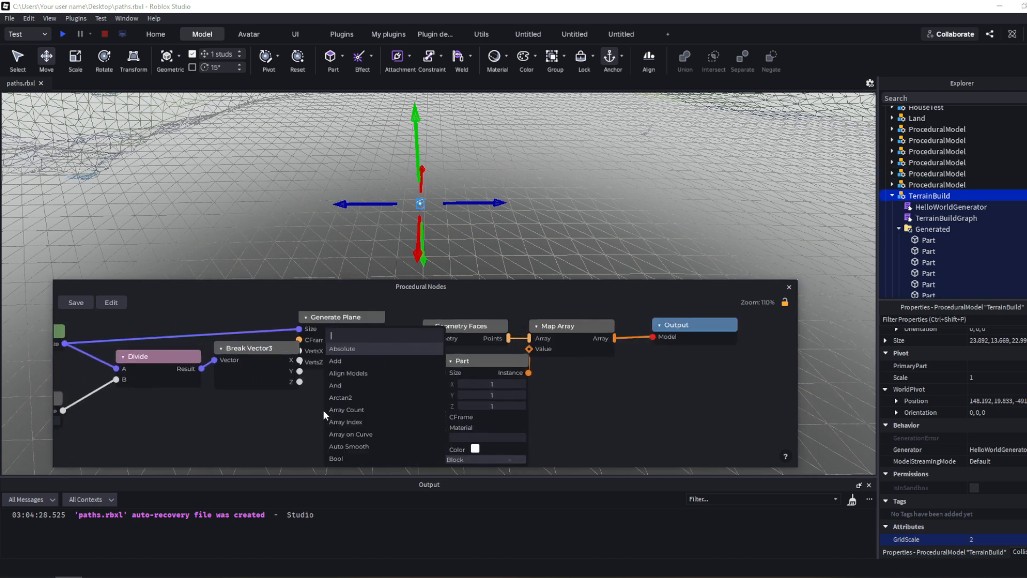
pyautogui.write('inde')
pyautogui.press('Return')
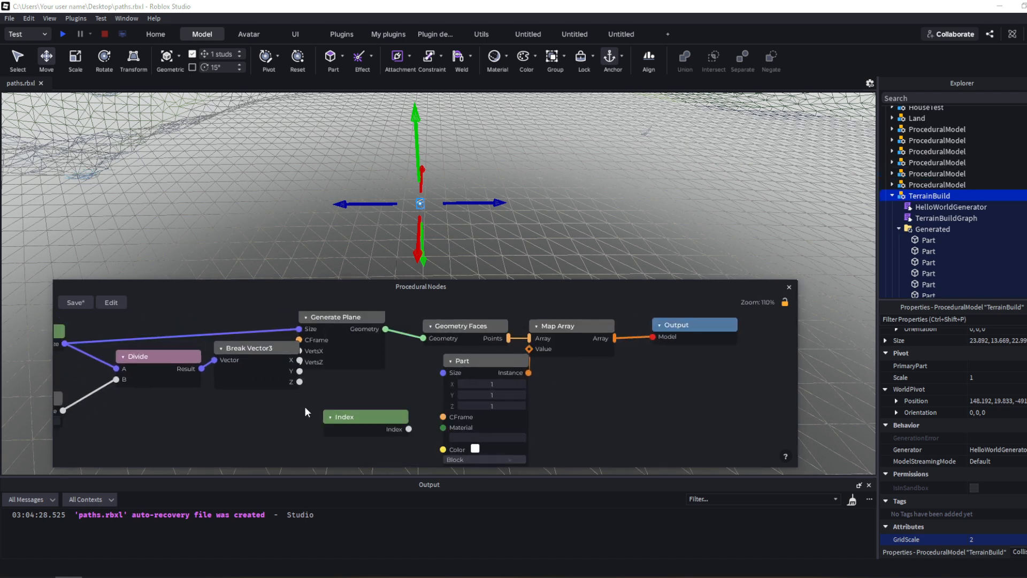
# Add an Element node below Generate Plane and separate it from the Index node.
pyautogui.rightClick(305, 408)
pyautogui.write('elem')
pyautogui.press('Return')
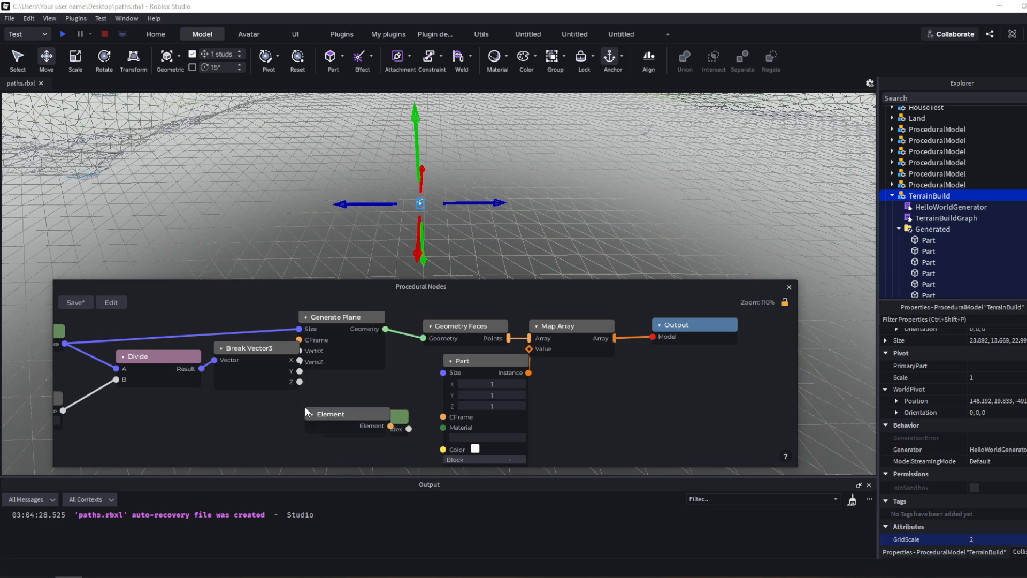
pyautogui.moveTo(341, 415); pyautogui.dragTo(265, 411)
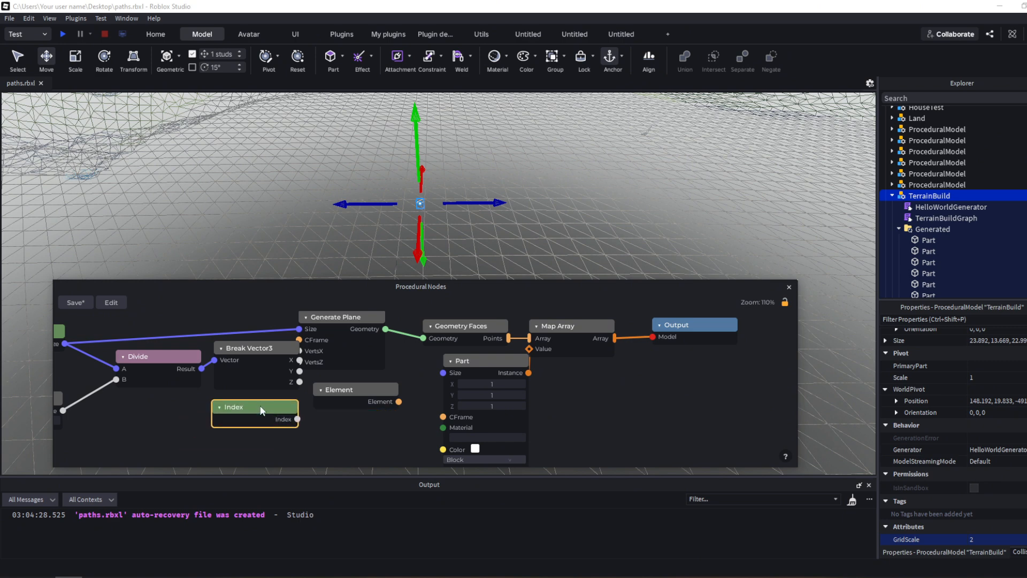
pyautogui.click(373, 398)
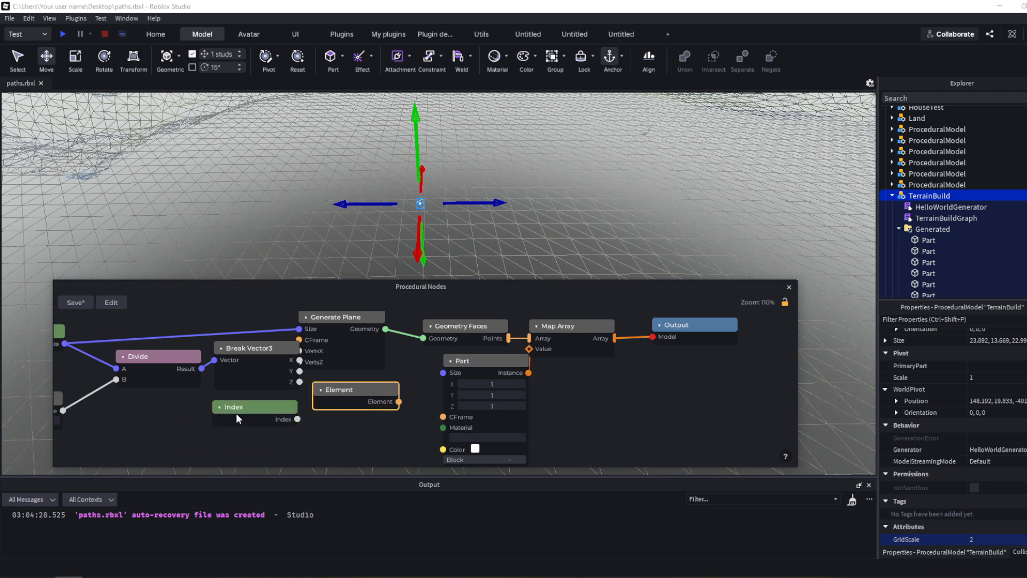
# Delete the Index node, connect the Element output to the Part node's CFrame input, and save the graph.
pyautogui.click(235, 413)
pyautogui.press('Delete')
pyautogui.moveTo(380, 395); pyautogui.dragTo(360, 404)
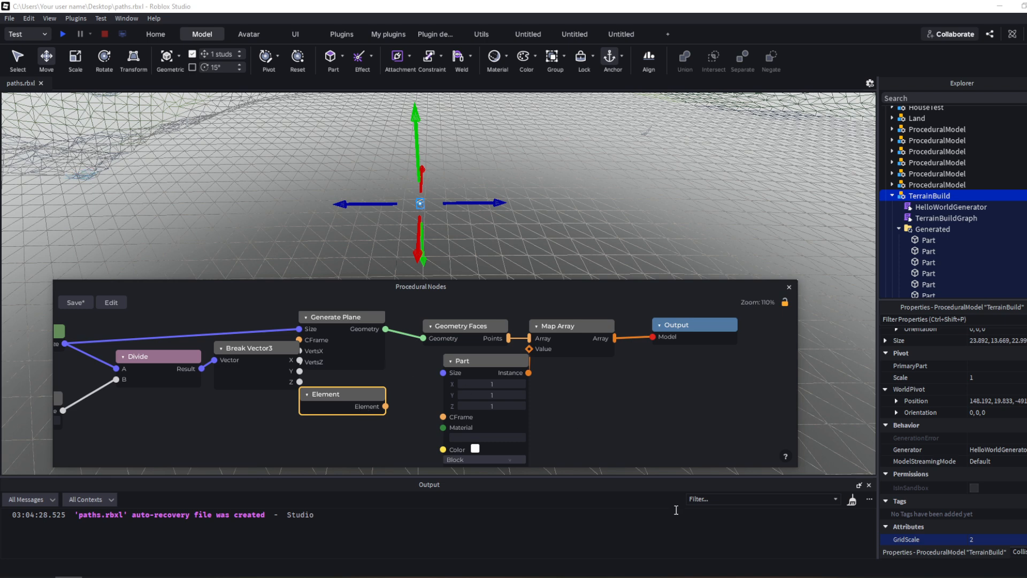
pyautogui.moveTo(377, 404); pyautogui.dragTo(443, 417)
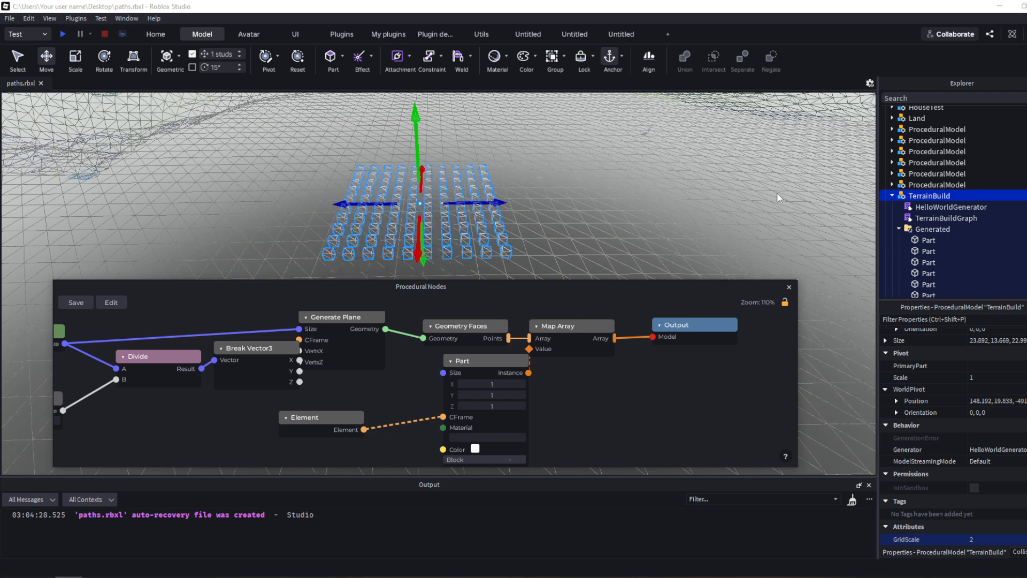
# Switch the viewport display from Wireframe to Shaded.
pyautogui.click(871, 83)
pyautogui.scroll(-5, 784, 321)
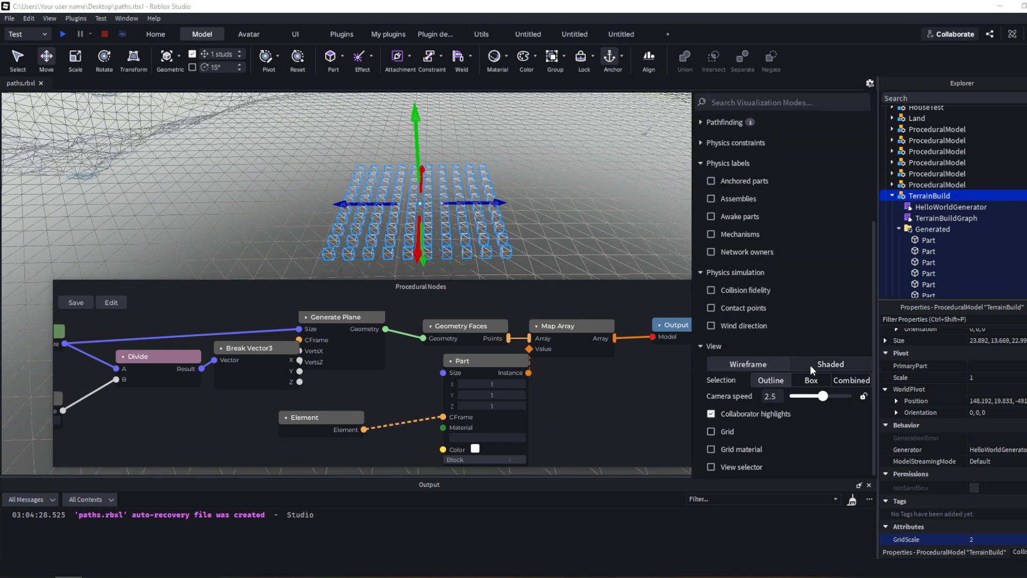
pyautogui.click(810, 365)
pyautogui.click(631, 393)
pyautogui.scroll(-5, 624, 404)
pyautogui.scroll(3, 604, 377)
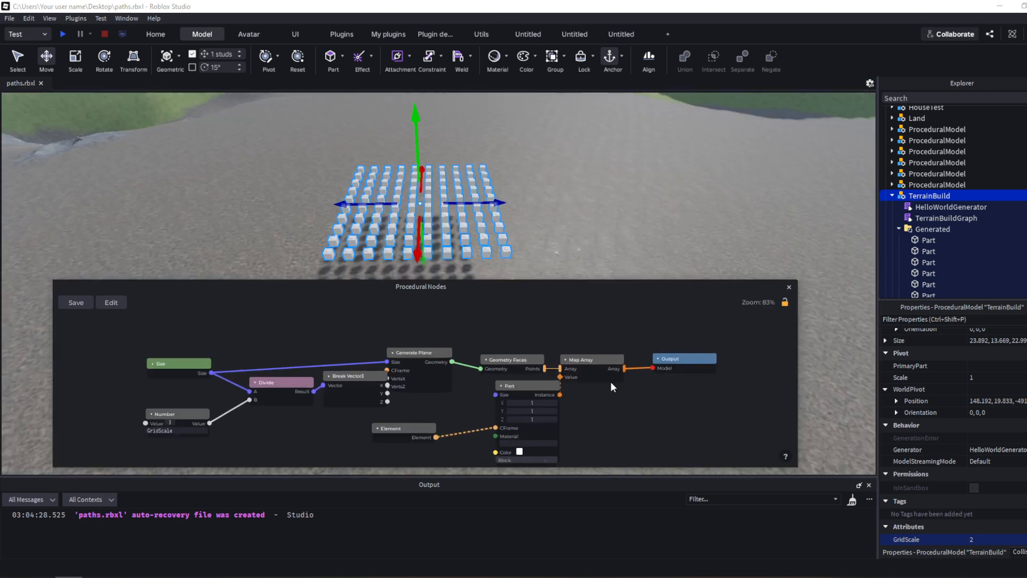
# Move the Map Array, Output, Part and Element nodes farther away from Geometry Faces to make room.
pyautogui.moveTo(552, 358); pyautogui.dragTo(448, 342, button='middle')
pyautogui.moveTo(448, 340); pyautogui.dragTo(634, 437)
pyautogui.moveTo(458, 377); pyautogui.dragTo(621, 389)
pyautogui.moveTo(304, 419); pyautogui.dragTo(500, 448)
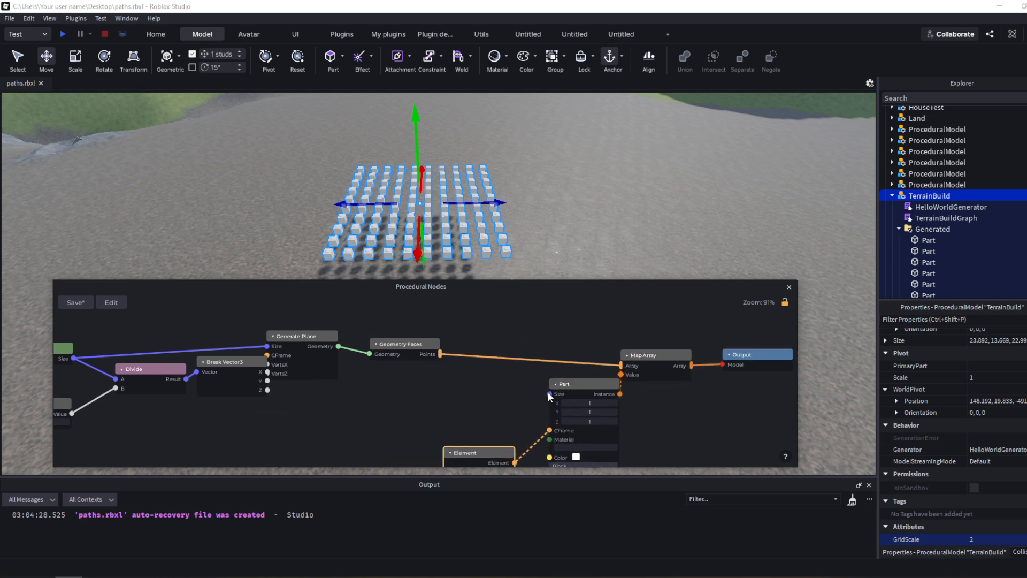
# Add a Face Edges node below Geometry Faces.
pyautogui.moveTo(548, 390); pyautogui.dragTo(528, 368, button='middle')
pyautogui.rightClick(360, 351)
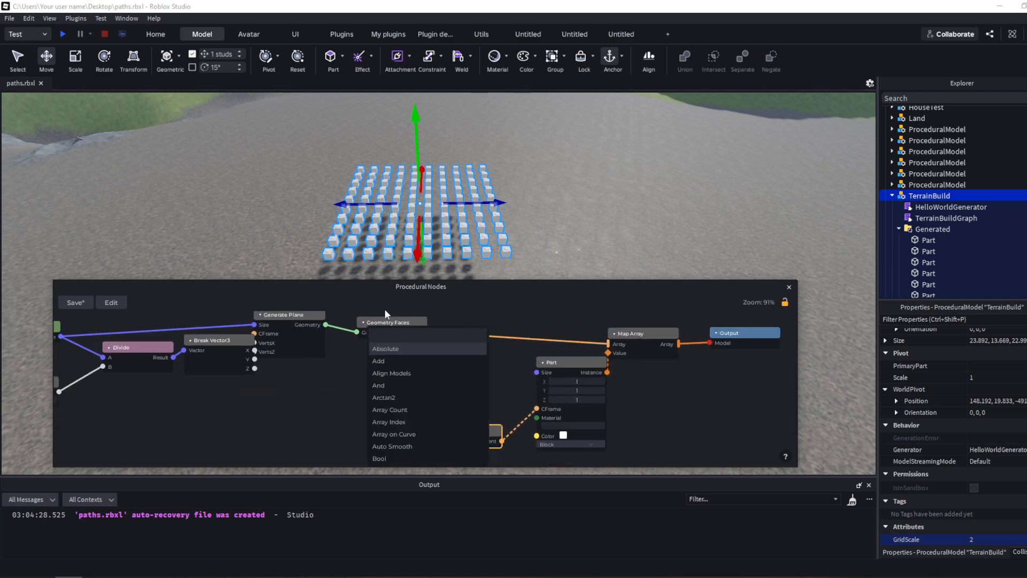
pyautogui.write('face')
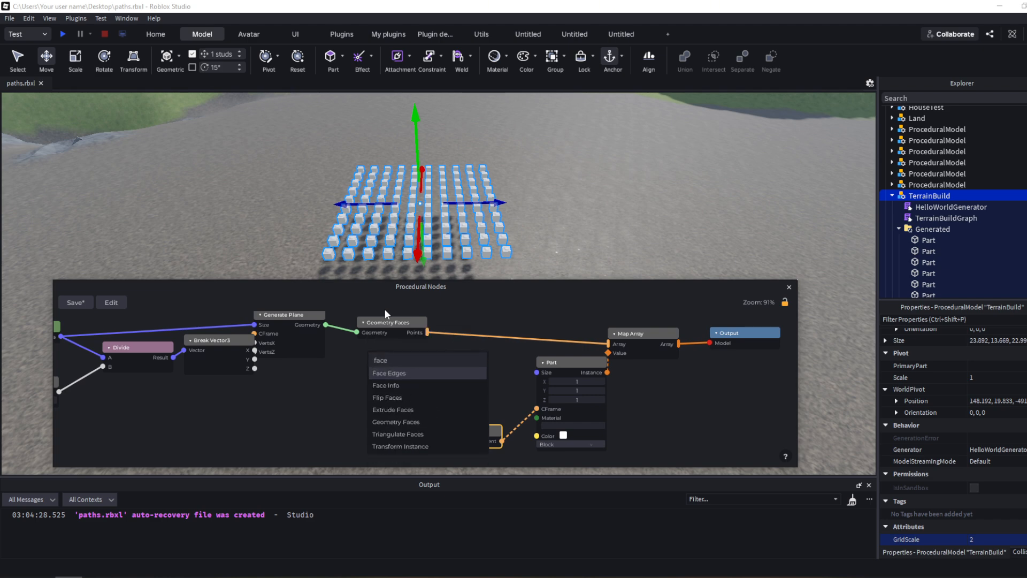
pyautogui.click(422, 373)
# Add an Index node feeding Face Edges' Index input, and connect Generate Plane's Geometry output to Face Edges' Geometry input.
pyautogui.rightClick(306, 386)
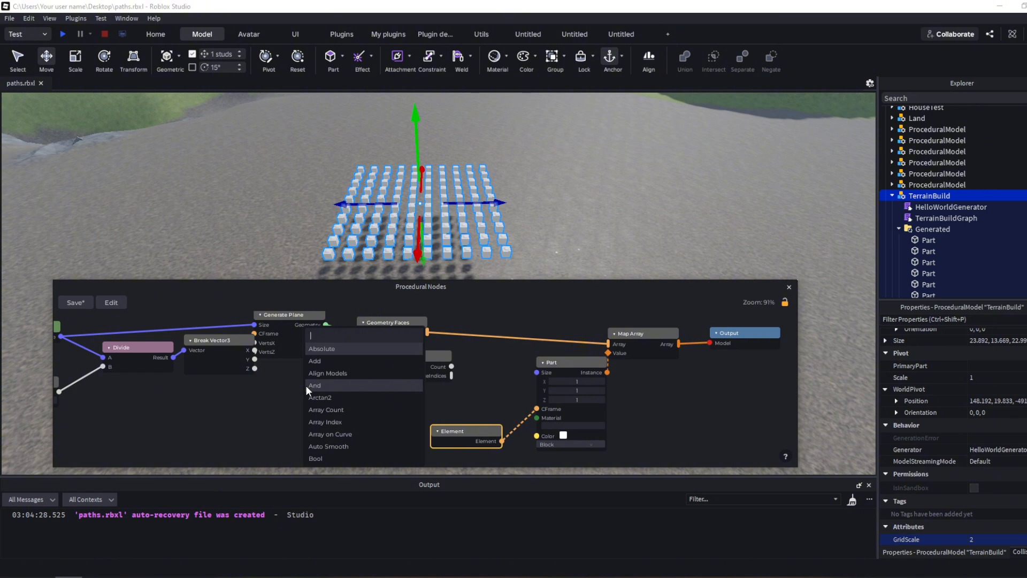
pyautogui.write('Inde')
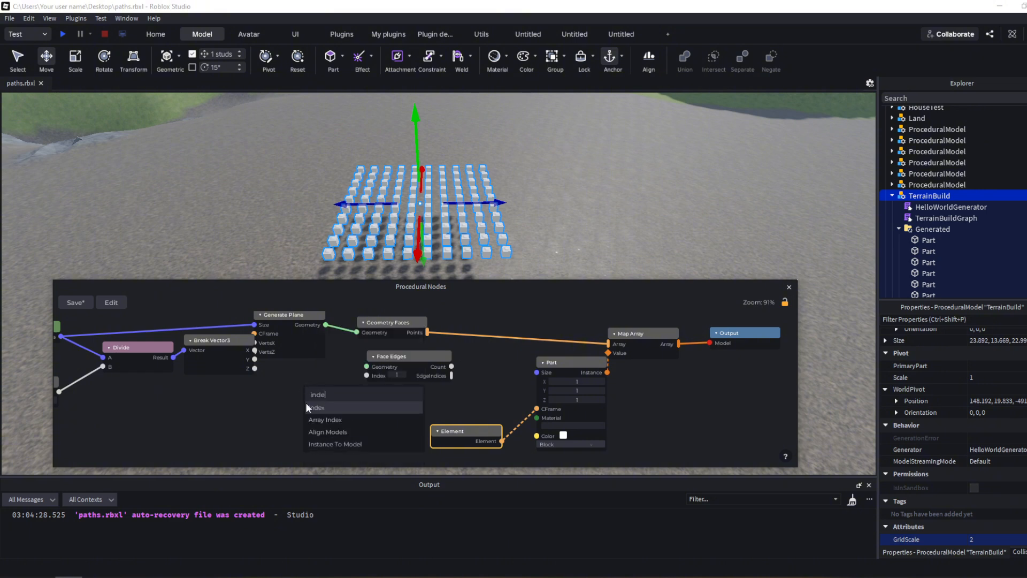
pyautogui.click(311, 407)
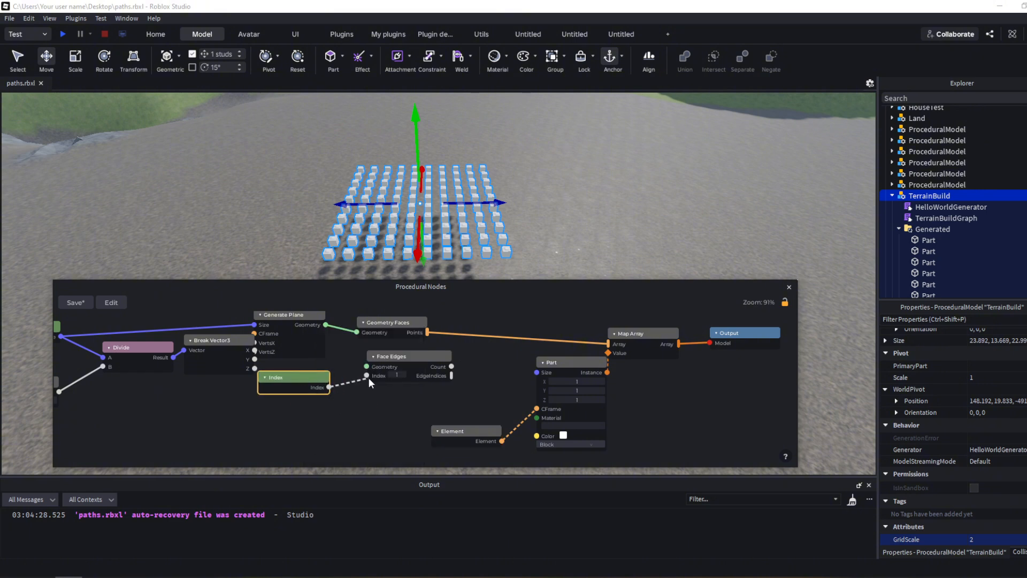
pyautogui.moveTo(368, 378); pyautogui.dragTo(378, 350)
# Add an Array Index node beside Face Edges and feed its Array input from the EdgeIndices output.
pyautogui.scroll(5, 444, 375)
pyautogui.moveTo(337, 377); pyautogui.dragTo(260, 416, button='middle')
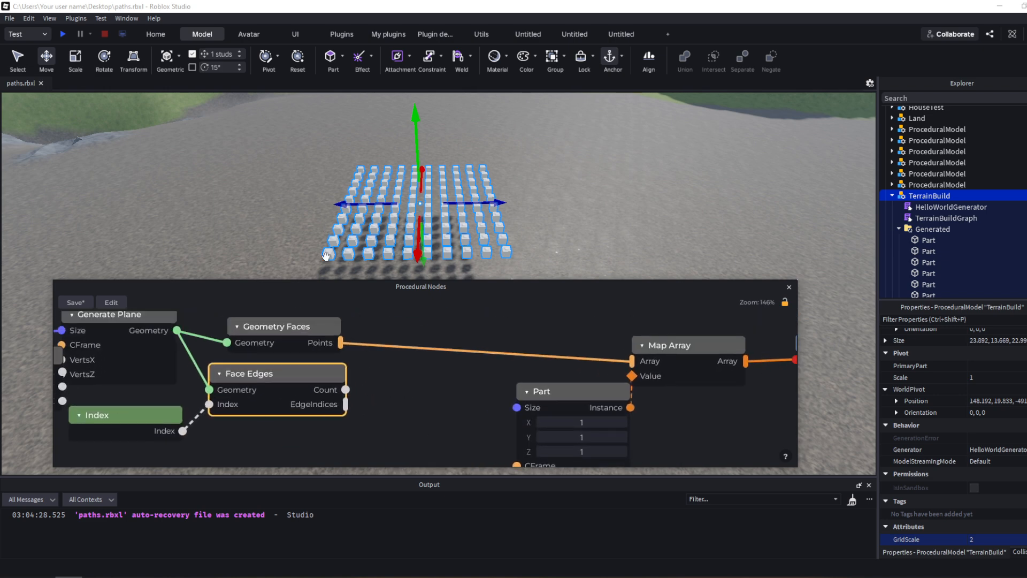
pyautogui.moveTo(401, 422); pyautogui.dragTo(361, 422, button='middle')
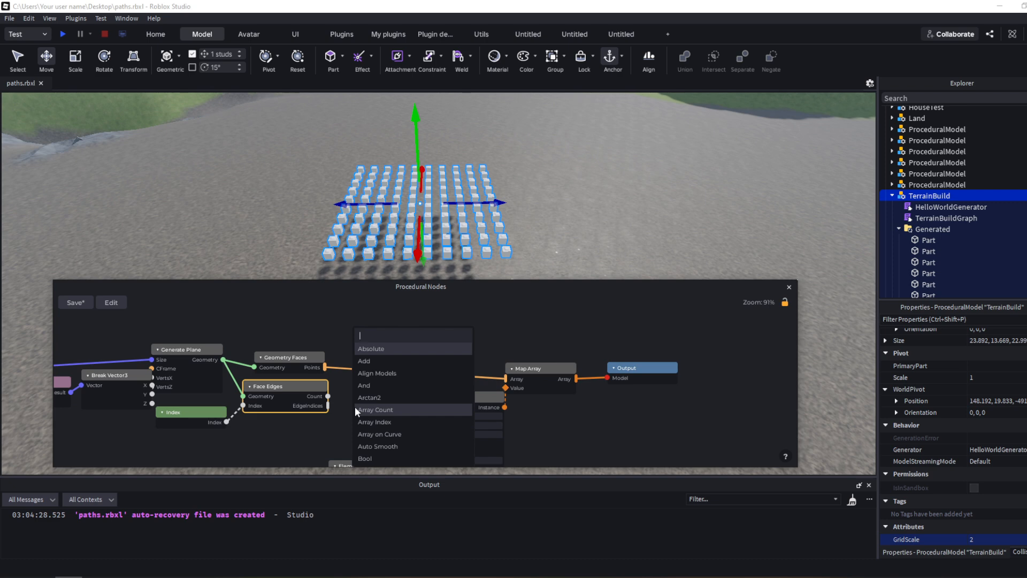
pyautogui.write('arr')
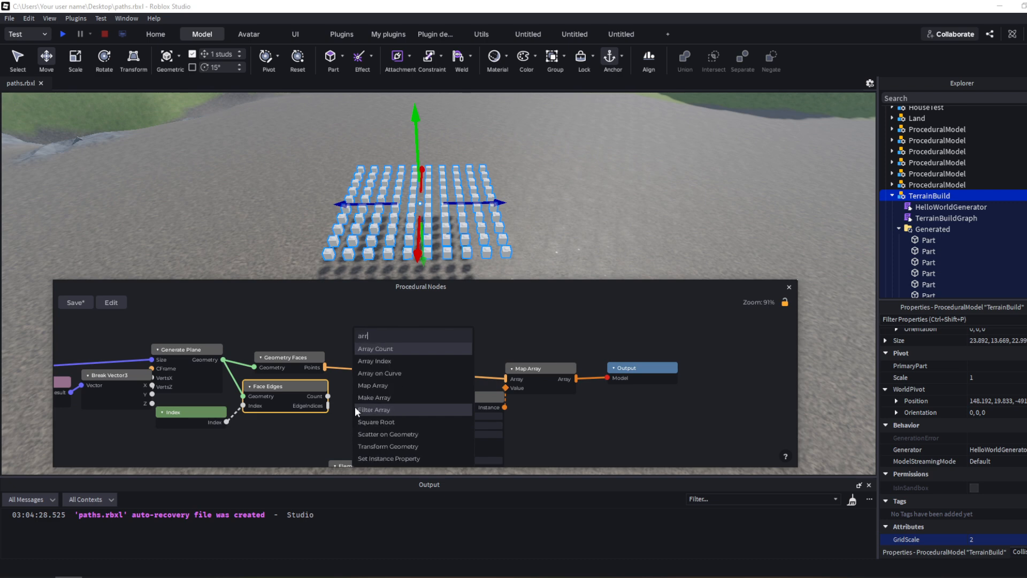
pyautogui.write('a')
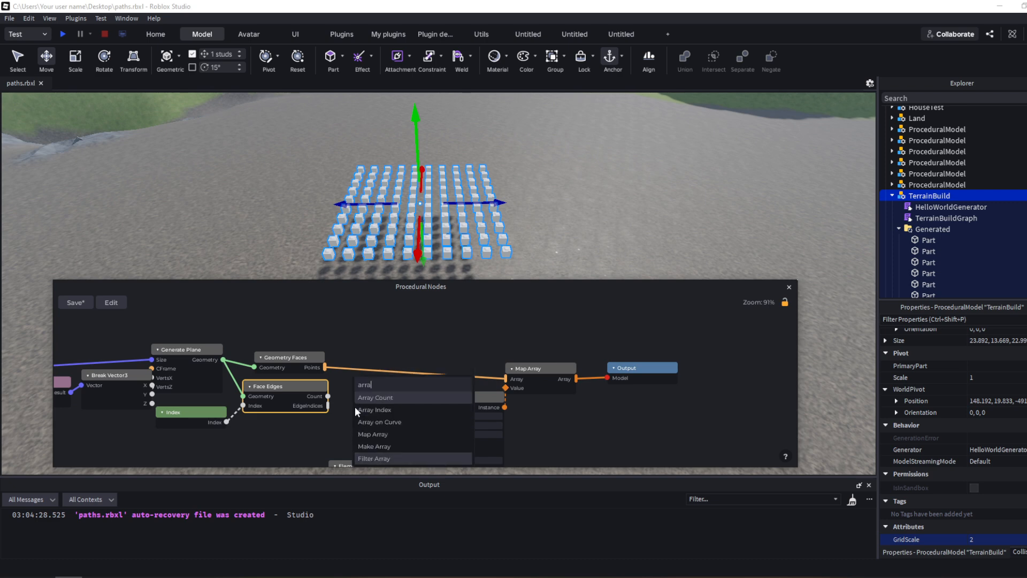
pyautogui.click(390, 410)
pyautogui.moveTo(342, 399); pyautogui.dragTo(378, 388)
pyautogui.click(309, 407)
# Duplicate the Array Index node below the original, connect EdgeIndices to the copy's Array input, and set its Index to 2.
pyautogui.hotkey('ctrl', 'd')
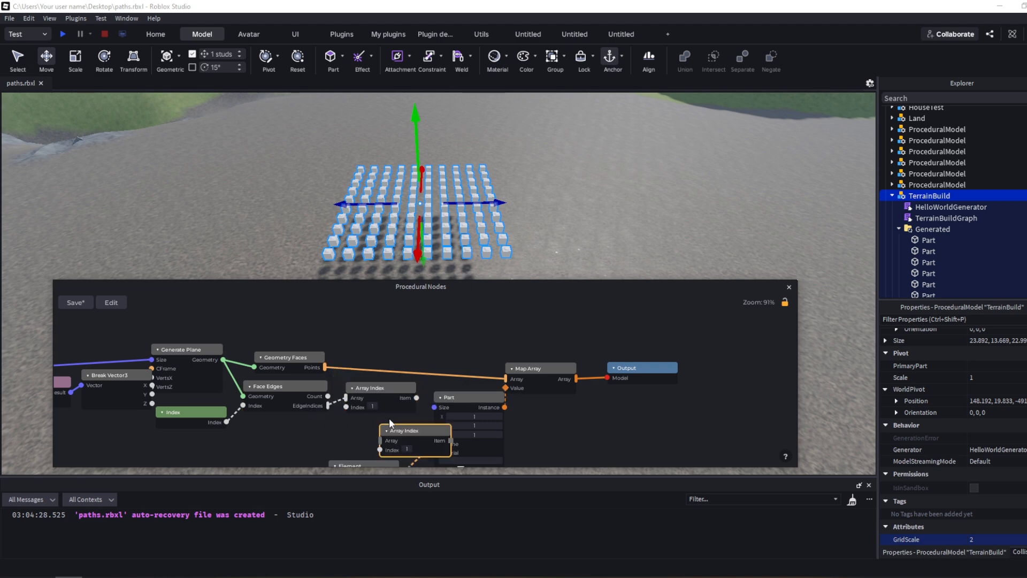
pyautogui.moveTo(394, 424)
pyautogui.mouseDown()
pyautogui.moveTo(358, 415)
pyautogui.moveTo(340, 437)
pyautogui.moveTo(364, 439)
pyautogui.moveTo(393, 418)
pyautogui.mouseUp()
pyautogui.scroll(-3, 409, 429)
pyautogui.scroll(4, 364, 427)
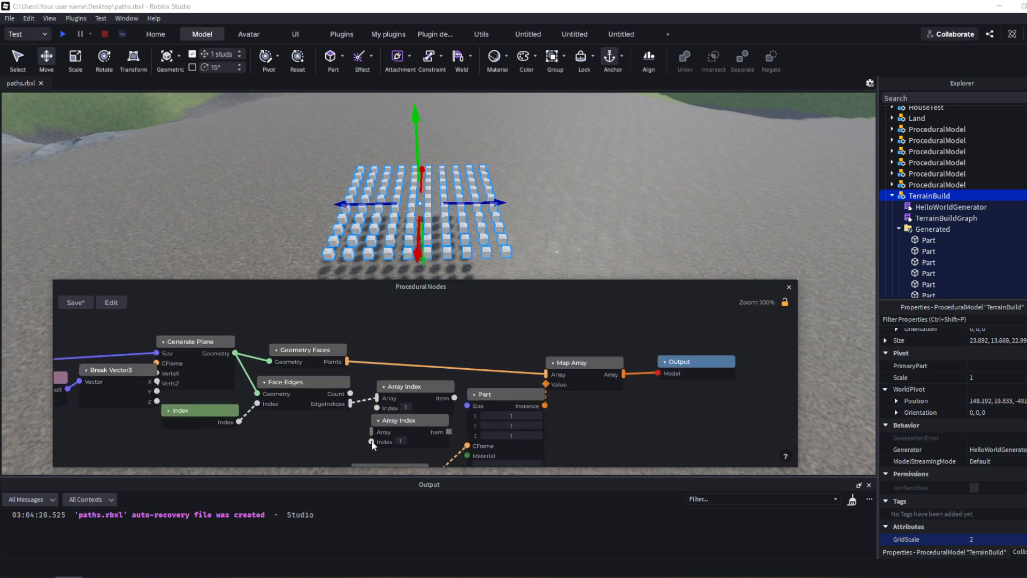
pyautogui.moveTo(373, 431); pyautogui.dragTo(373, 433)
pyautogui.click(401, 440)
pyautogui.write('2')
# Move the Map Array, Output, Part and Element nodes farther away from the Array Index nodes.
pyautogui.moveTo(490, 397); pyautogui.dragTo(349, 373, button='middle')
pyautogui.scroll(-3, 350, 370)
pyautogui.moveTo(348, 326); pyautogui.dragTo(502, 445)
pyautogui.moveTo(356, 371); pyautogui.dragTo(473, 355)
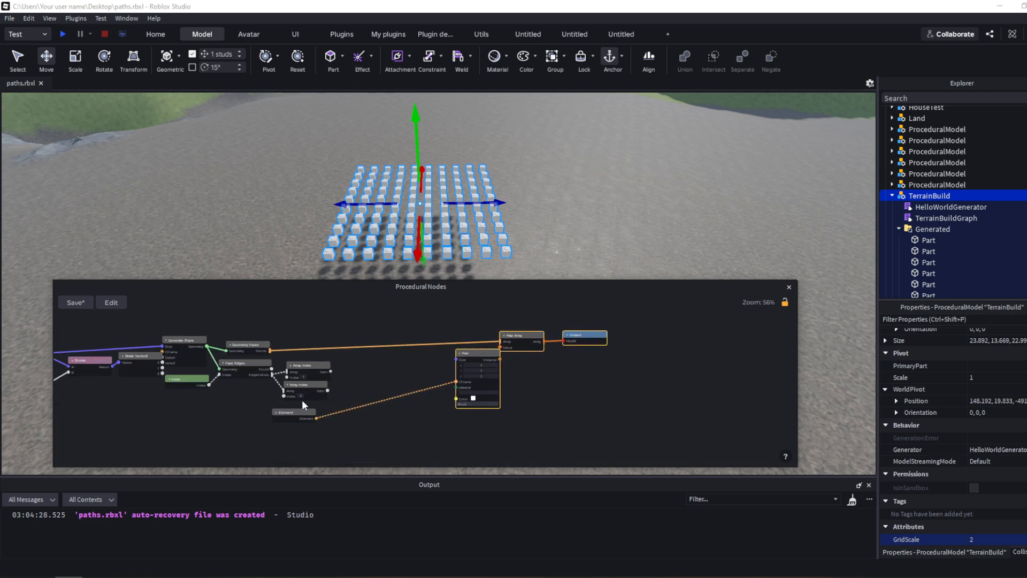
pyautogui.moveTo(283, 414); pyautogui.dragTo(414, 431)
# Add two Edge Info nodes, each with its Index input fed by the Item output of one Array Index node.
pyautogui.scroll(3, 324, 401)
pyautogui.scroll(1, 333, 393)
pyautogui.moveTo(332, 393); pyautogui.dragTo(406, 406, button='middle')
pyautogui.rightClick(413, 379)
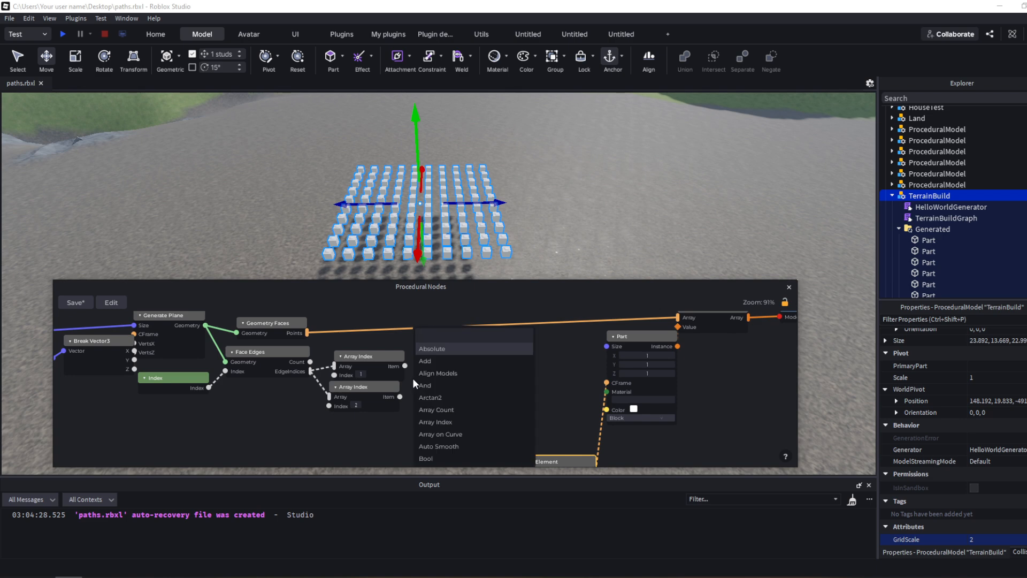
pyautogui.write('edge')
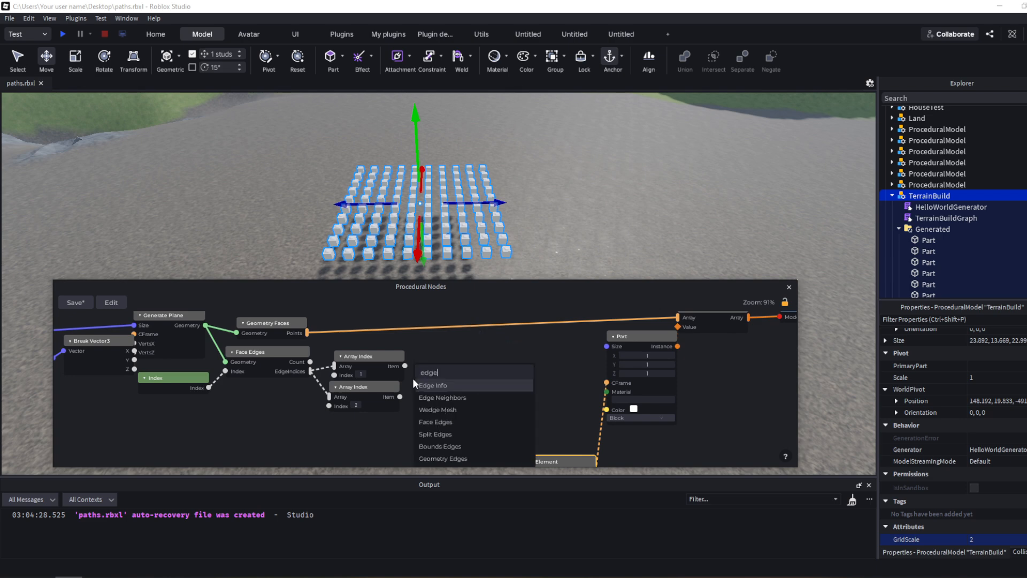
pyautogui.click(473, 385)
pyautogui.moveTo(475, 363); pyautogui.dragTo(470, 346)
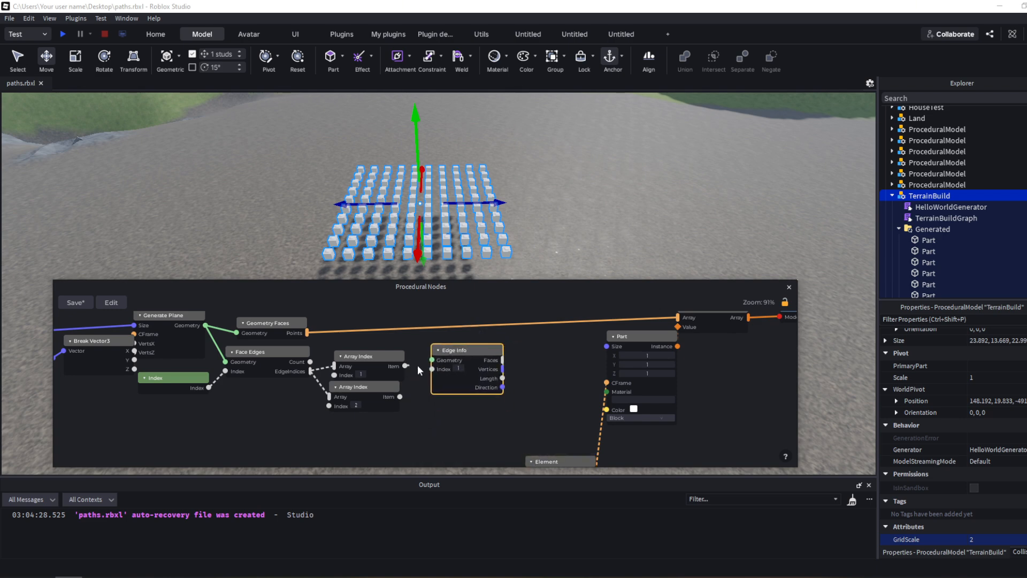
pyautogui.moveTo(417, 366); pyautogui.dragTo(457, 422)
pyautogui.hotkey('ctrl', 'v')
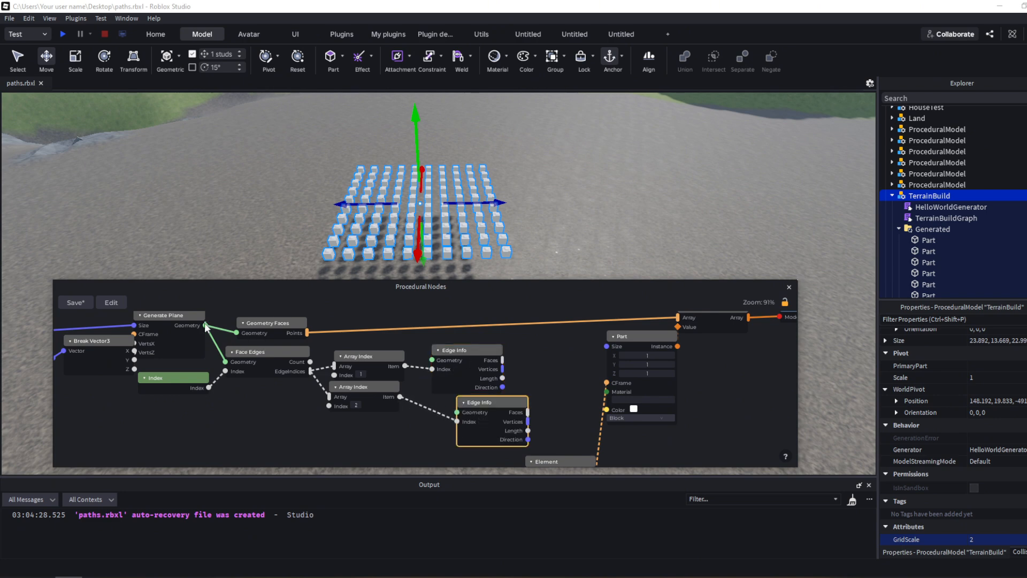
# Connect Generate Plane's Geometry output to both Edge Info nodes, routing the wires through two reroute points beside them.
pyautogui.moveTo(205, 325); pyautogui.dragTo(476, 407)
pyautogui.doubleClick(417, 355)
pyautogui.doubleClick(426, 384)
pyautogui.moveTo(425, 384); pyautogui.dragTo(419, 405)
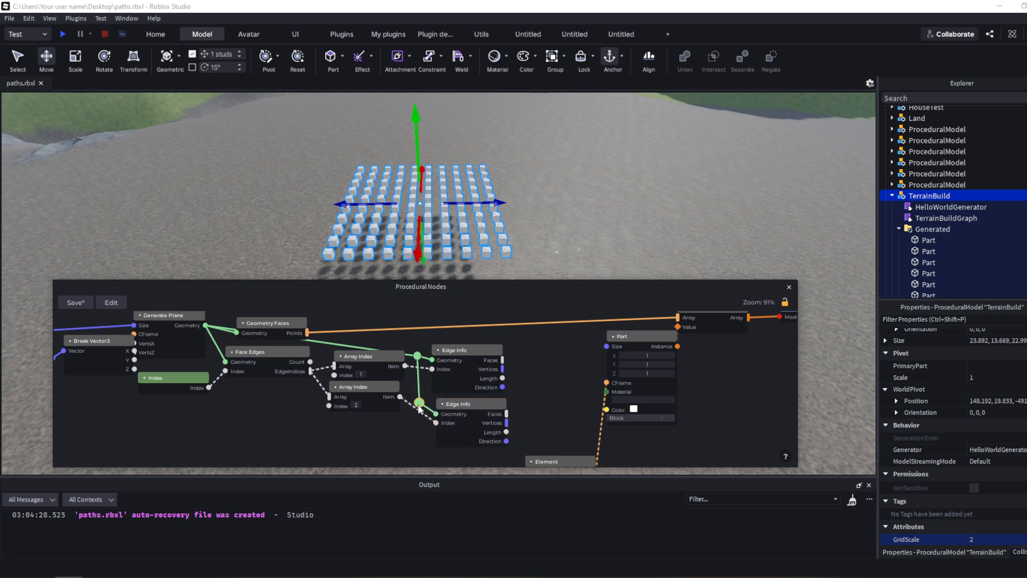
# Add a Vector3 node beside the Edge Info nodes and connect the first Edge Info's Length to its X input.
pyautogui.scroll(-4, 474, 389)
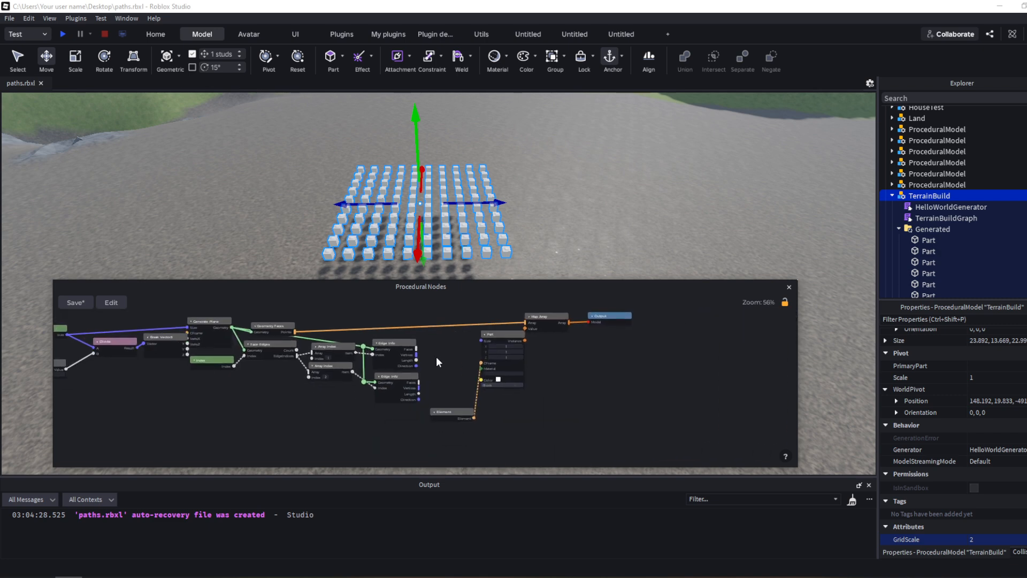
pyautogui.scroll(5, 407, 368)
pyautogui.rightClick(382, 374)
pyautogui.write('vec')
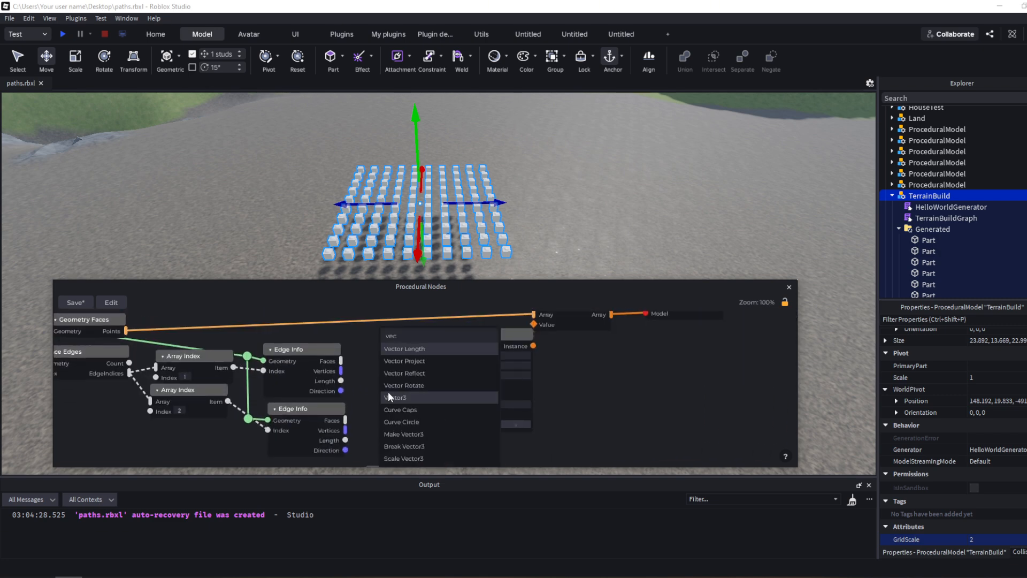
pyautogui.click(432, 399)
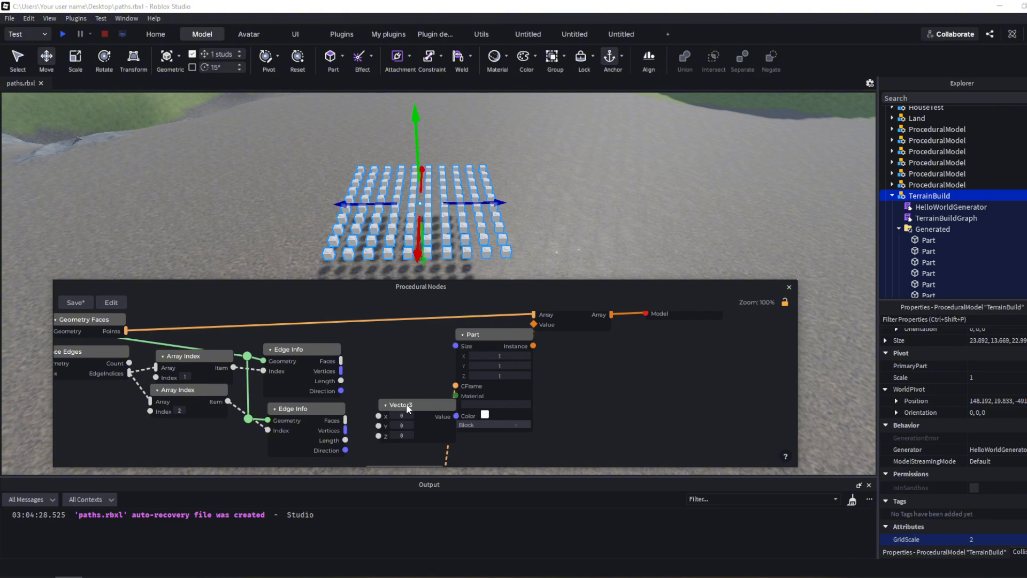
pyautogui.moveTo(406, 403); pyautogui.dragTo(372, 388)
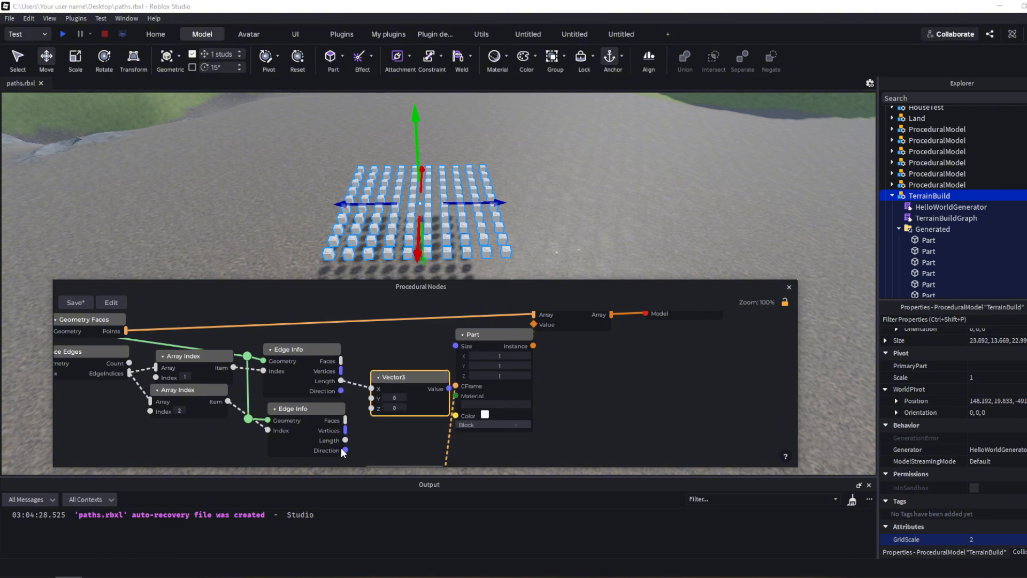
# Connect the second Edge Info's Length to the Vector3's Z, set Y to 1, and feed its Value into the Part's Size.
pyautogui.moveTo(345, 439); pyautogui.dragTo(371, 399)
pyautogui.click(393, 397)
pyautogui.write('1')
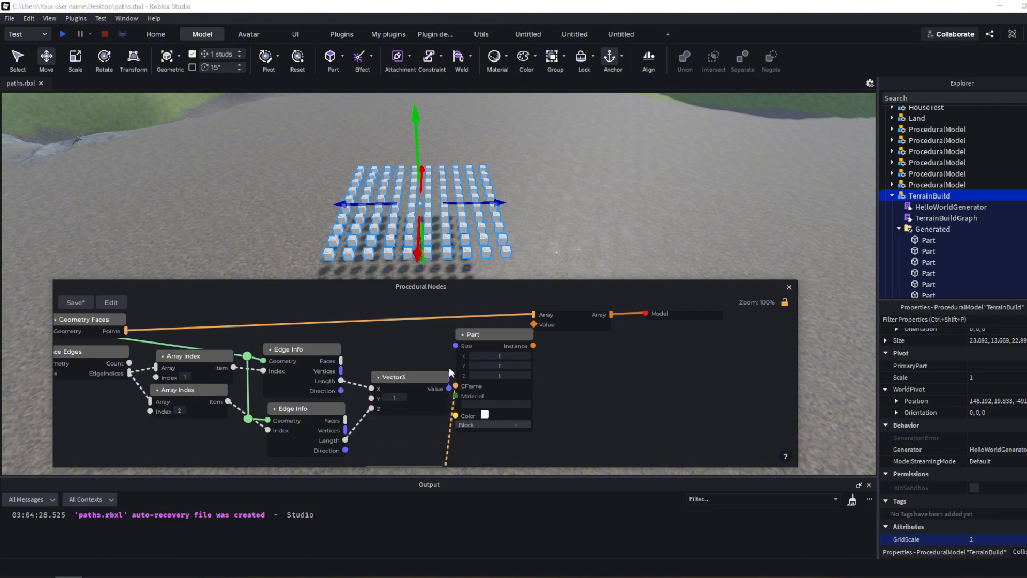
pyautogui.moveTo(449, 389); pyautogui.dragTo(528, 357)
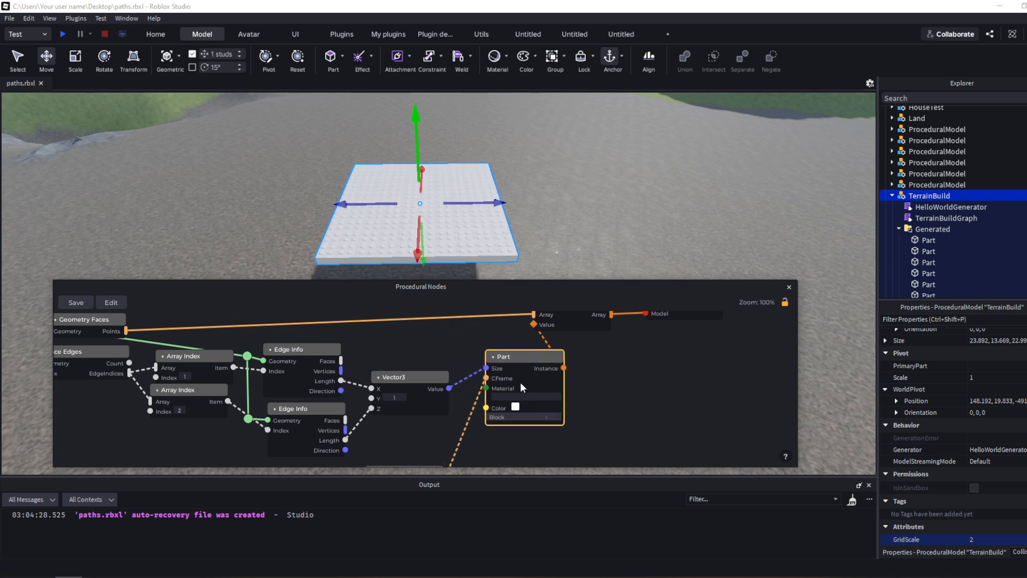
pyautogui.scroll(3, 499, 230)
pyautogui.moveTo(517, 225); pyautogui.dragTo(516, 223, button='right')
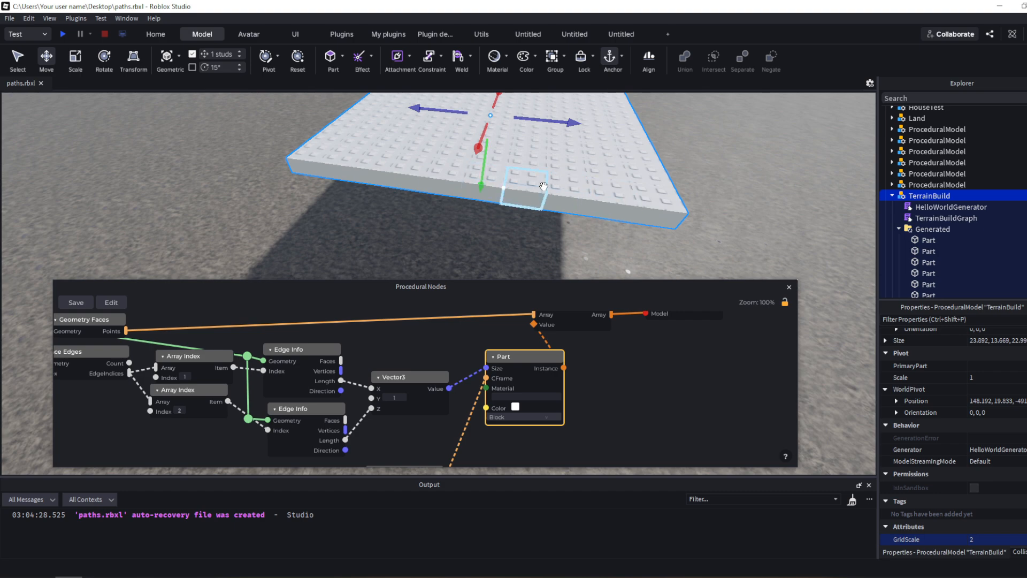
pyautogui.scroll(-5, 466, 239)
pyautogui.scroll(3, 492, 251)
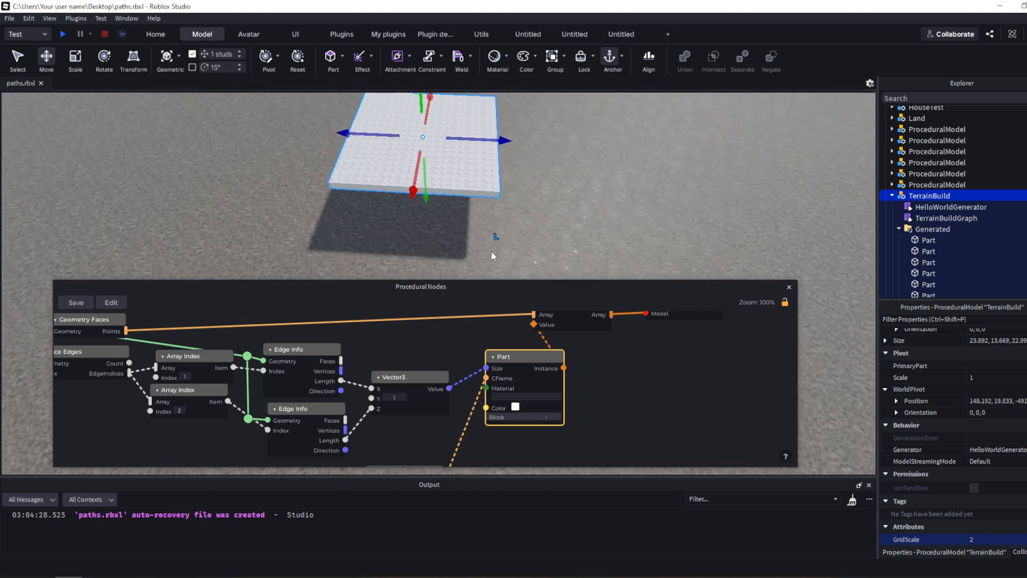
# Shift the Part, Map Array, Output and Element nodes farther from the Vector3 node to free up space.
pyautogui.scroll(-3, 535, 431)
pyautogui.scroll(-2, 524, 415)
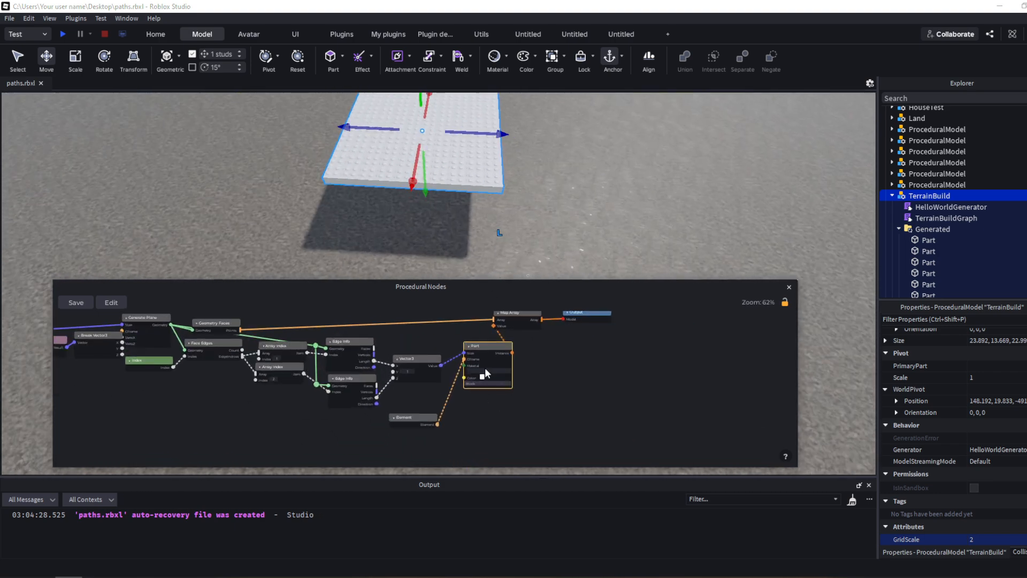
pyautogui.scroll(-2, 476, 342)
pyautogui.moveTo(458, 353); pyautogui.dragTo(629, 448)
pyautogui.moveTo(457, 387); pyautogui.dragTo(599, 382)
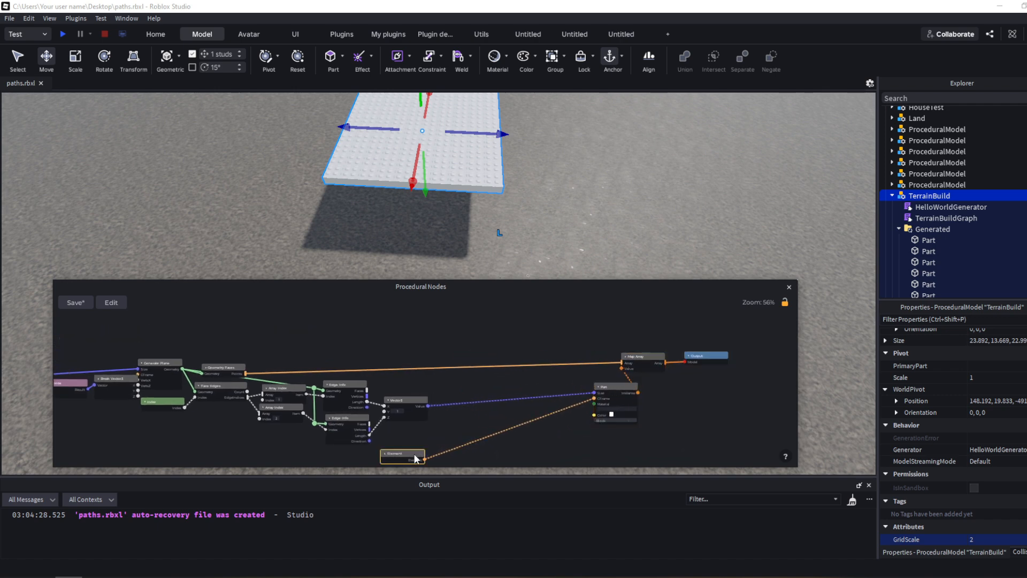
pyautogui.moveTo(409, 454); pyautogui.dragTo(515, 450)
# Add a Noise node below the second Edge Info node.
pyautogui.moveTo(448, 433); pyautogui.dragTo(445, 388, button='middle')
pyautogui.rightClick(228, 443)
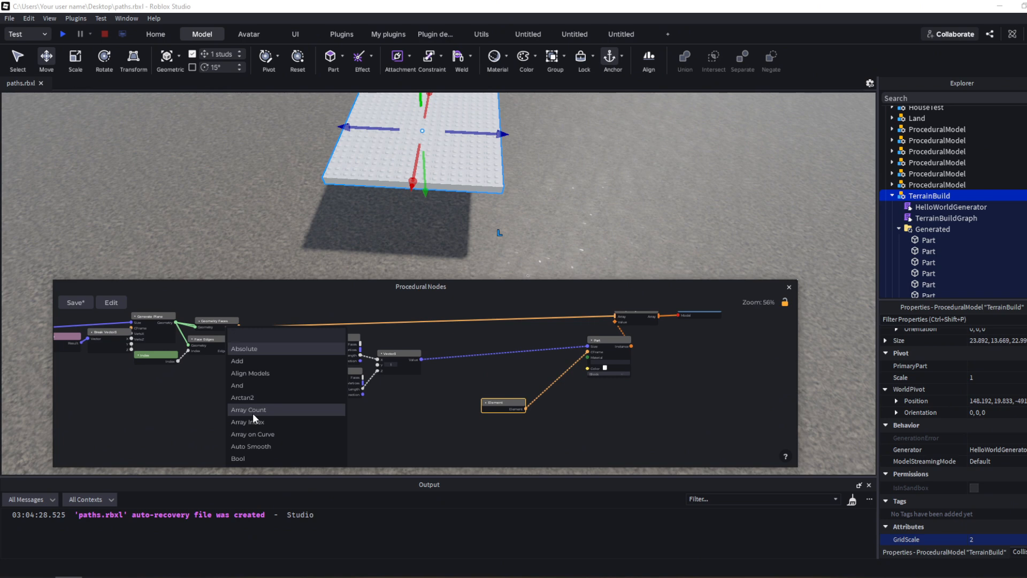
pyautogui.write('nois')
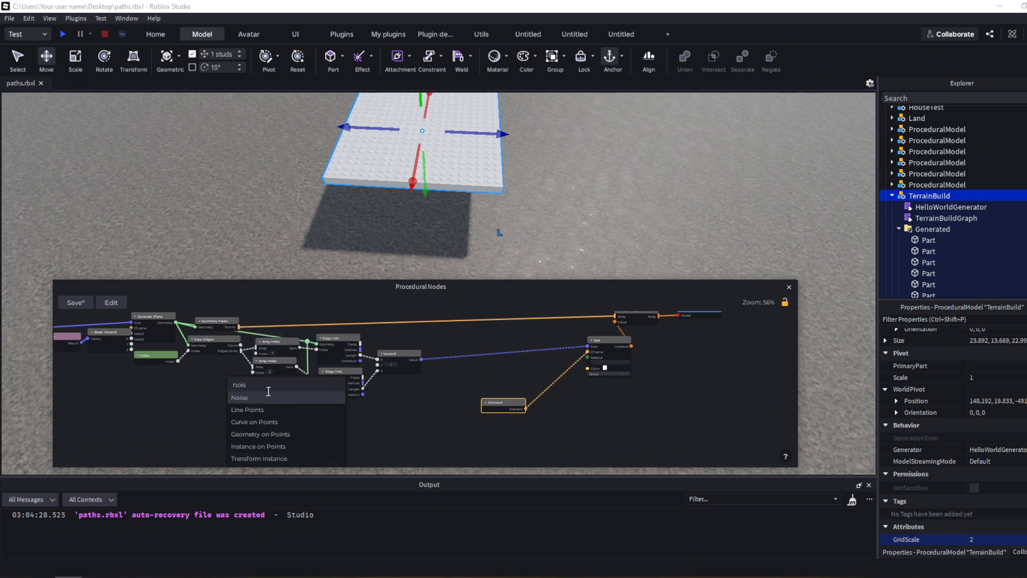
pyautogui.click(276, 397)
pyautogui.moveTo(248, 449); pyautogui.dragTo(343, 424)
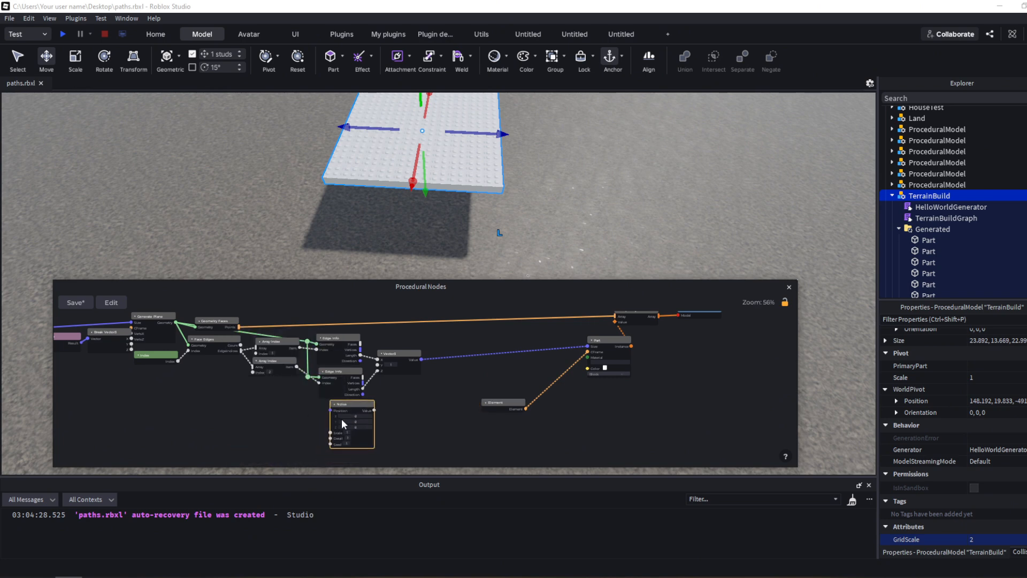
pyautogui.scroll(3, 341, 418)
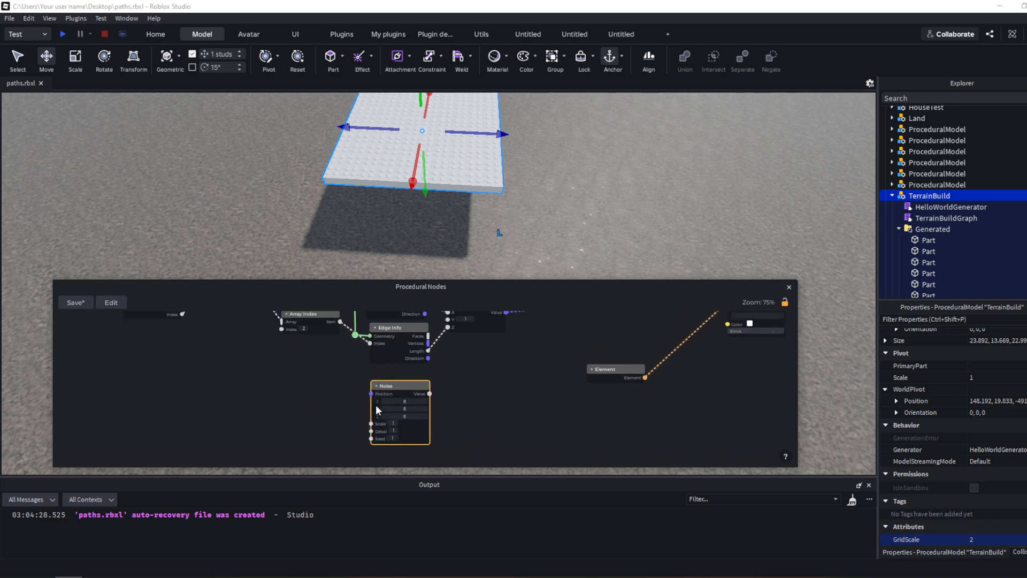
# Add a second Element node and place it some distance before the Noise node, below the Index node.
pyautogui.scroll(-3, 375, 404)
pyautogui.rightClick(266, 409)
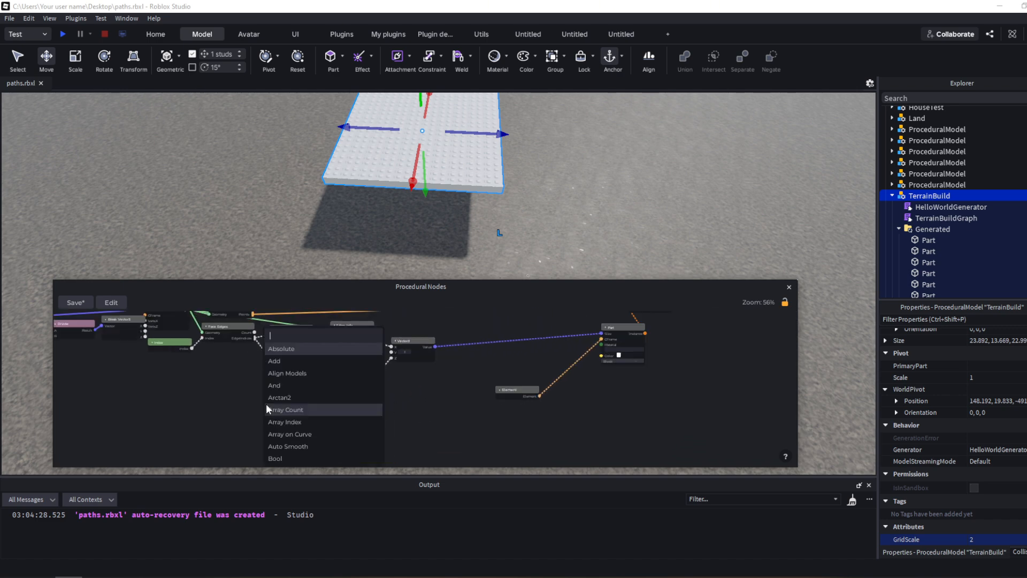
pyautogui.write('ele')
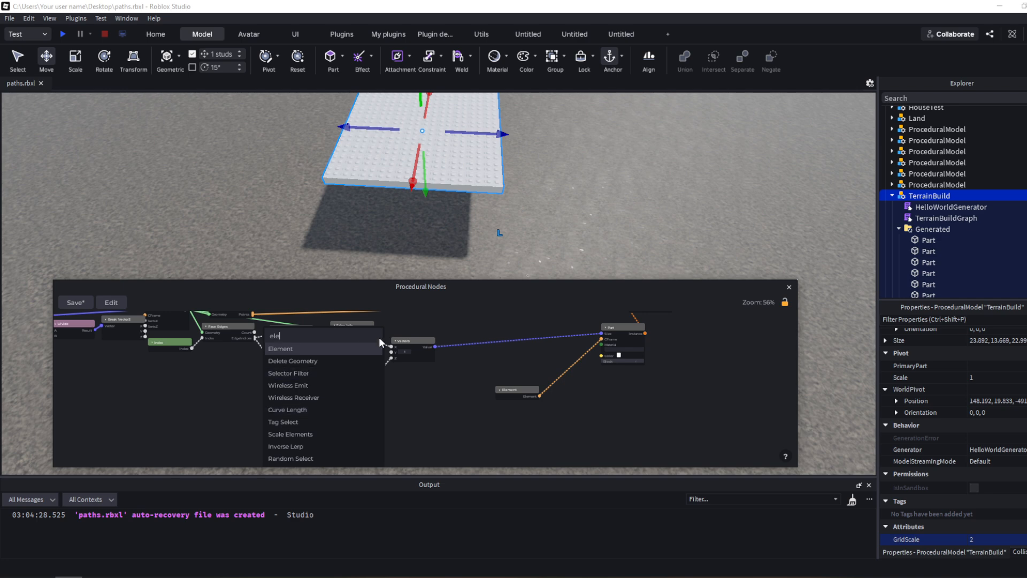
pyautogui.click(357, 348)
pyautogui.moveTo(613, 345); pyautogui.dragTo(579, 421, button='middle')
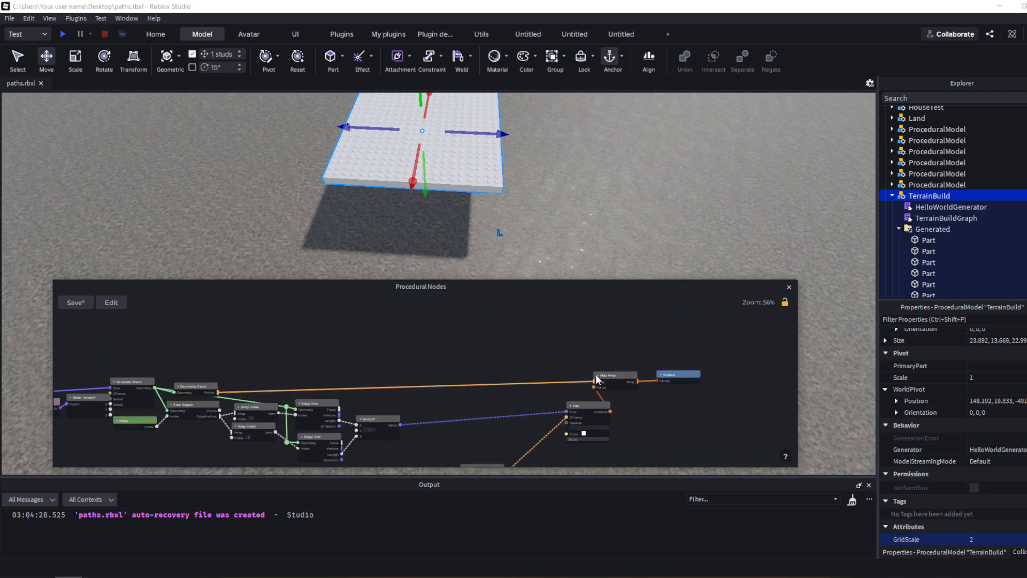
pyautogui.moveTo(493, 406); pyautogui.dragTo(596, 339, button='middle')
pyautogui.scroll(2, 358, 450)
pyautogui.moveTo(355, 446); pyautogui.dragTo(321, 429, button='middle')
pyautogui.moveTo(308, 396); pyautogui.dragTo(201, 397)
# Add a Break CFrame node fed by the new Element, and connect its Position output to the Noise node's Position input.
pyautogui.rightClick(251, 402)
pyautogui.write('break')
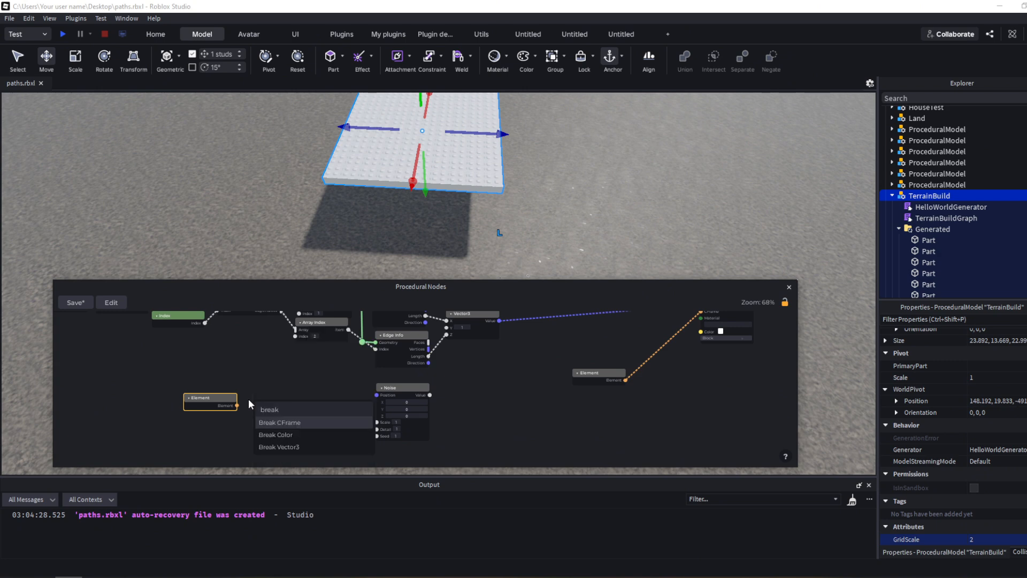
pyautogui.click(323, 422)
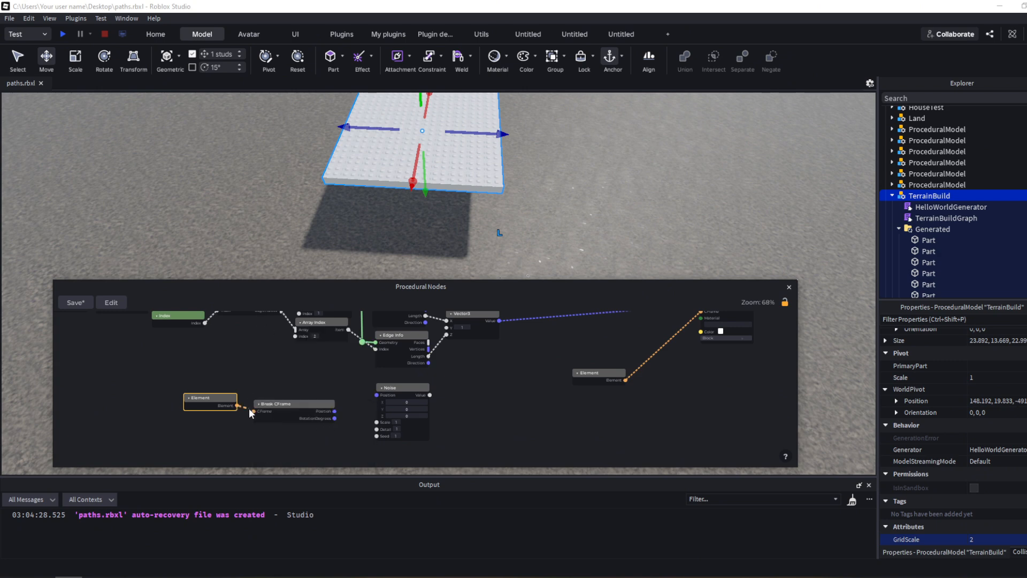
pyautogui.click(331, 412)
pyautogui.moveTo(334, 411); pyautogui.dragTo(378, 396)
# Connect the Noise node's Value output to the Vector3's Y input and save the graph.
pyautogui.moveTo(484, 375); pyautogui.dragTo(420, 415, button='middle')
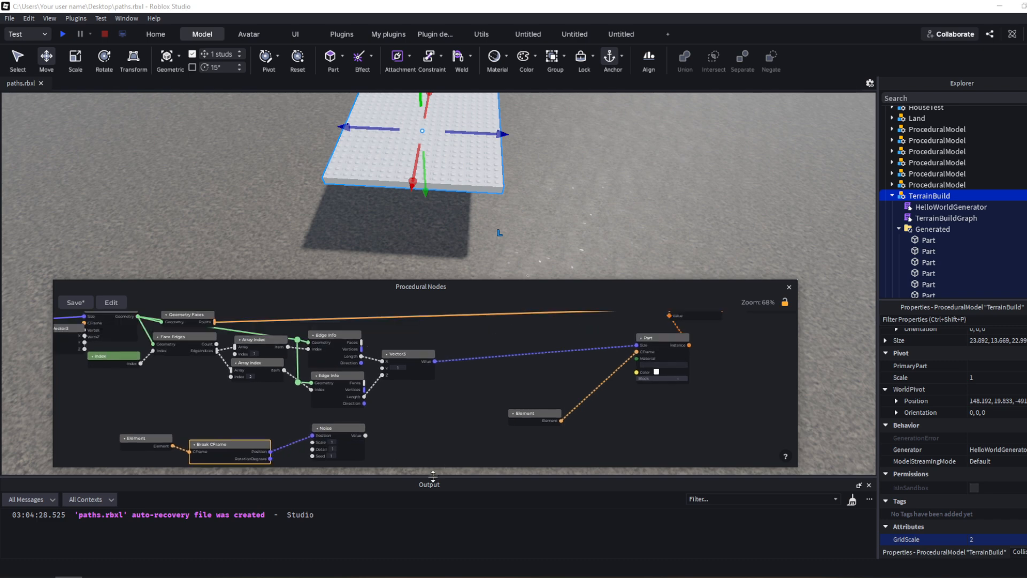
pyautogui.moveTo(366, 436); pyautogui.dragTo(382, 368)
pyautogui.moveTo(472, 426); pyautogui.dragTo(456, 387, button='middle')
pyautogui.hotkey('ctrl', 's')
pyautogui.scroll(4, 515, 204)
pyautogui.moveTo(515, 204); pyautogui.dragTo(511, 205, button='right')
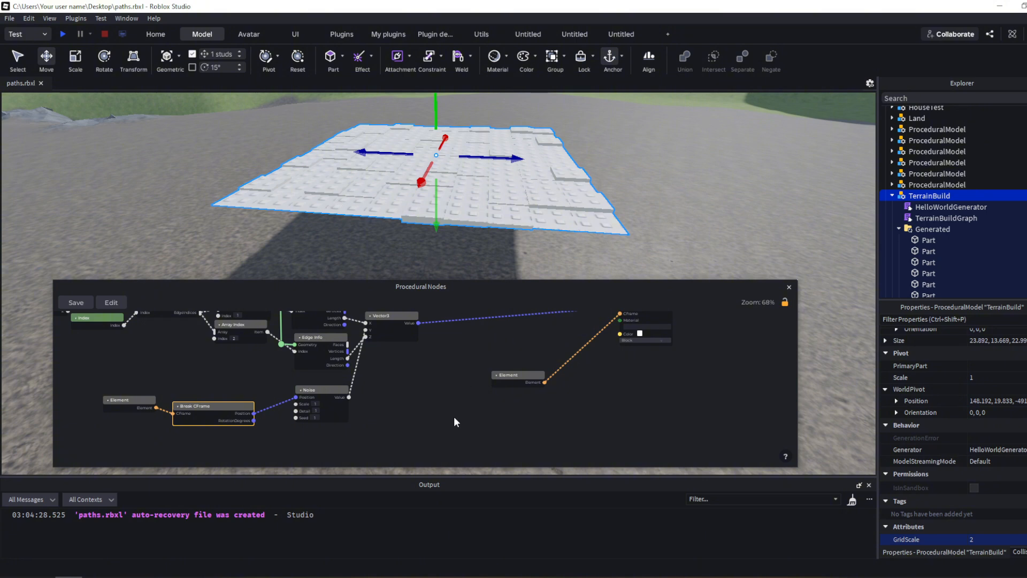
# Add a Size node just below the Break CFrame node.
pyautogui.scroll(-3, 454, 420)
pyautogui.moveTo(429, 433); pyautogui.dragTo(503, 440, button='middle')
pyautogui.rightClick(410, 429)
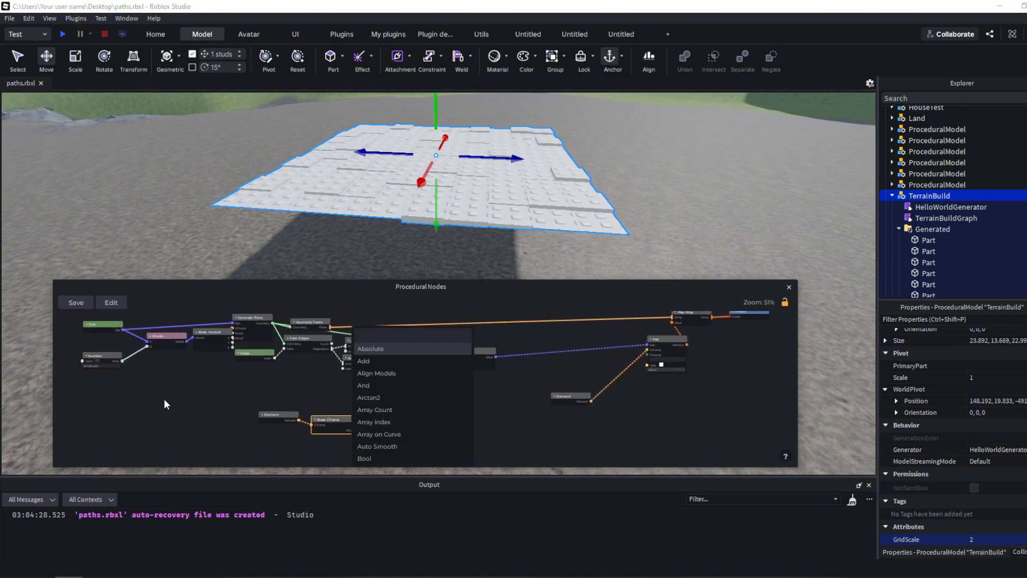
pyautogui.write('size')
pyautogui.press('Return')
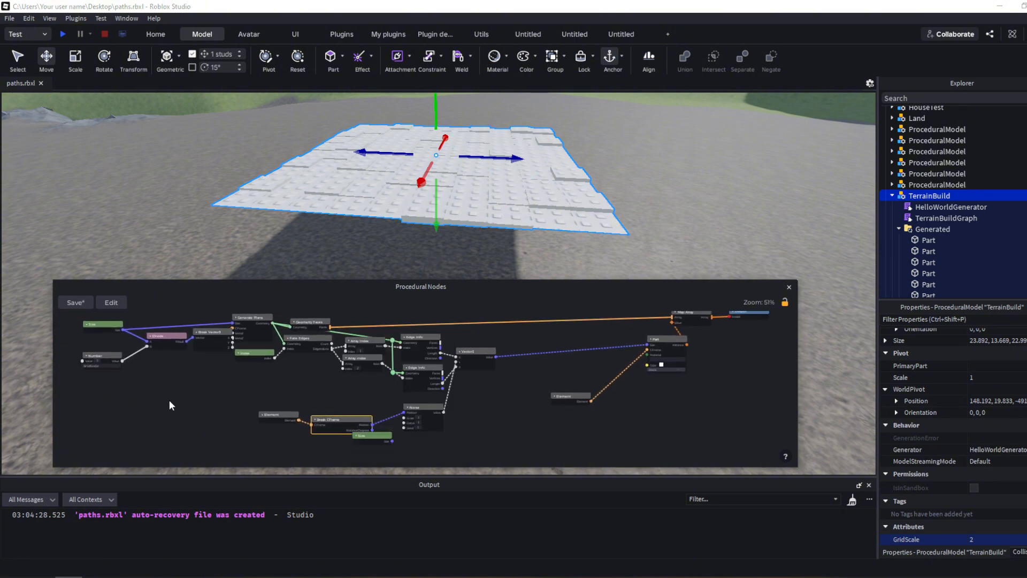
# Add a Break Vector3 node beside the Size node and connect the Size output to its Vector input.
pyautogui.moveTo(387, 435); pyautogui.dragTo(353, 446)
pyautogui.rightClick(358, 448)
pyautogui.write('break')
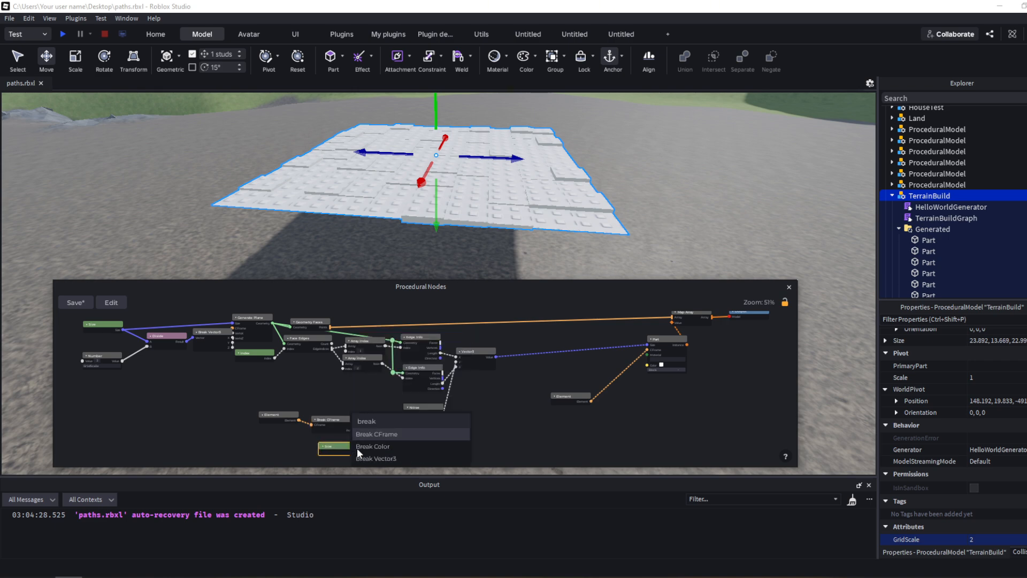
pyautogui.click(421, 461)
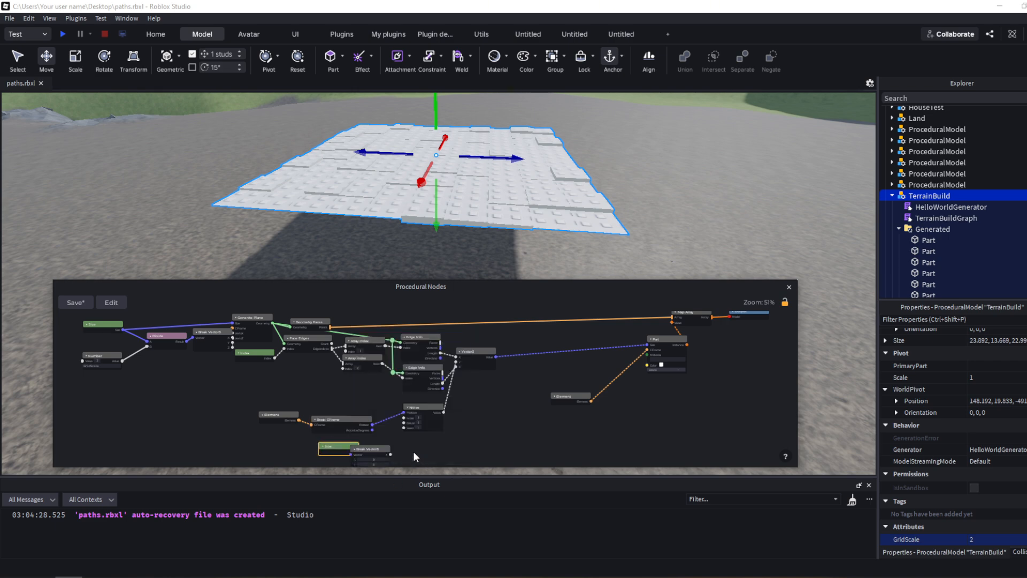
pyautogui.moveTo(383, 448); pyautogui.dragTo(453, 455)
pyautogui.scroll(1, 410, 438)
pyautogui.moveTo(410, 439); pyautogui.dragTo(401, 352, button='middle')
pyautogui.moveTo(344, 360); pyautogui.dragTo(348, 369)
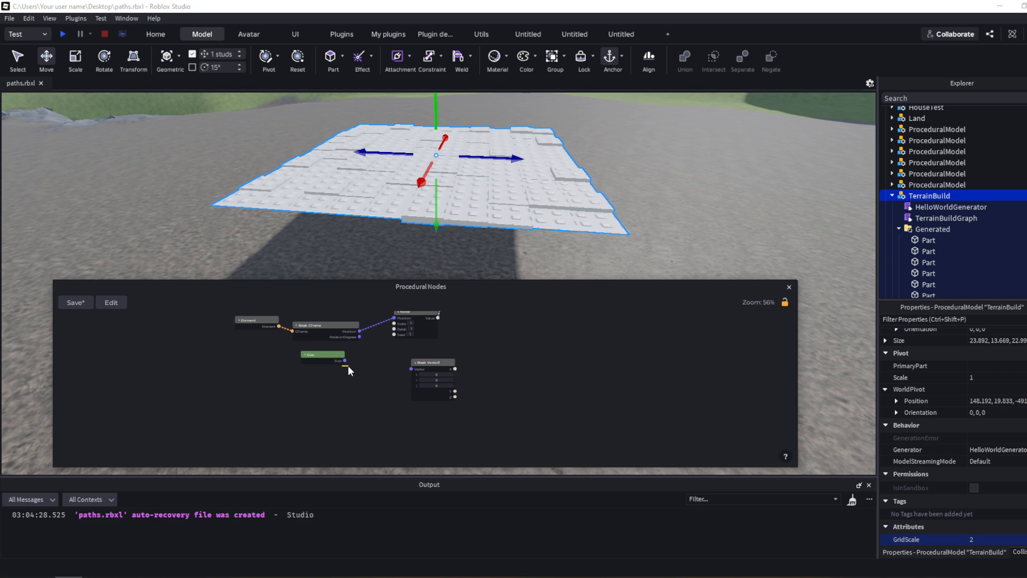
pyautogui.moveTo(470, 396); pyautogui.dragTo(391, 422, button='middle')
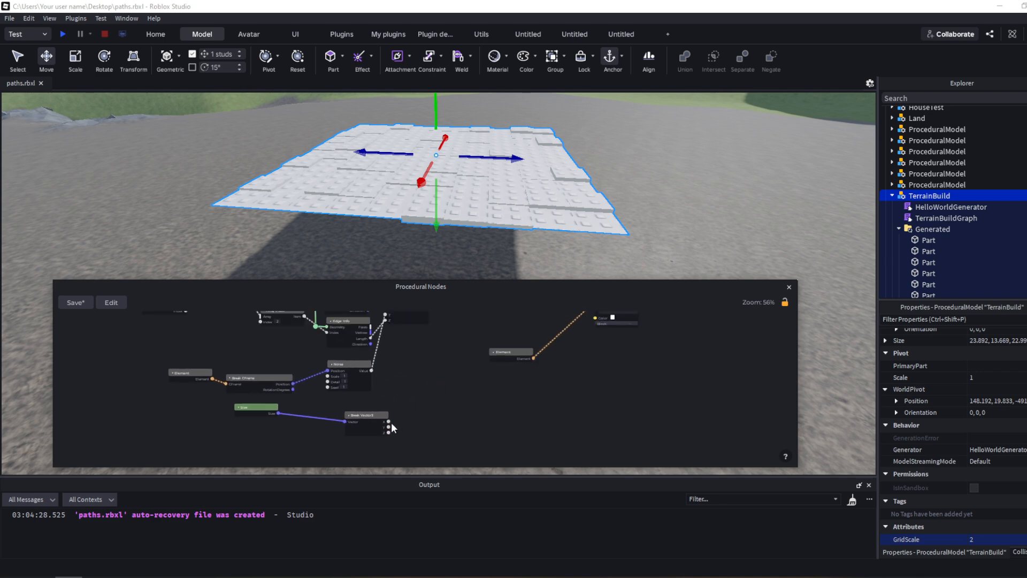
# Add a Multiply node fed by the Noise node's Value in A and the Break Vector3's Y in B.
pyautogui.rightClick(412, 377)
pyautogui.write('mul')
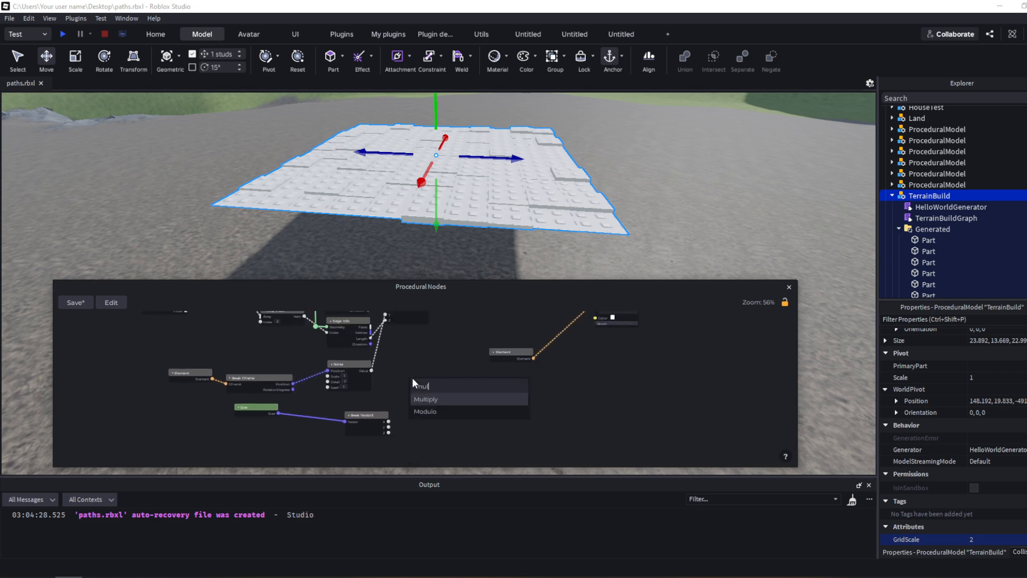
pyautogui.click(450, 400)
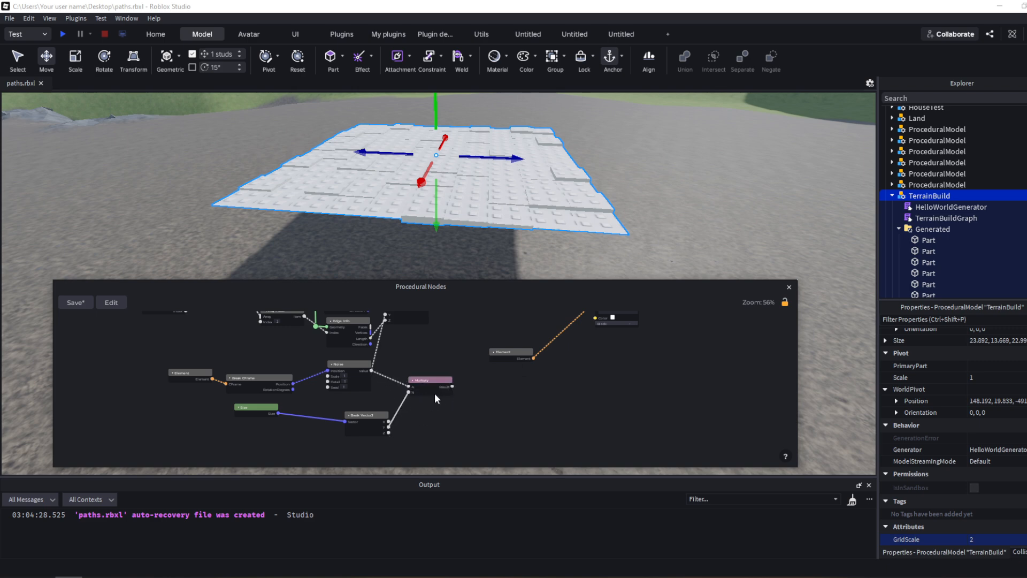
# Connect the Multiply node's Result to the Y input of the Vector3 that sizes the Part, and save the graph.
pyautogui.moveTo(460, 368); pyautogui.dragTo(450, 443, button='middle')
pyautogui.click(375, 389)
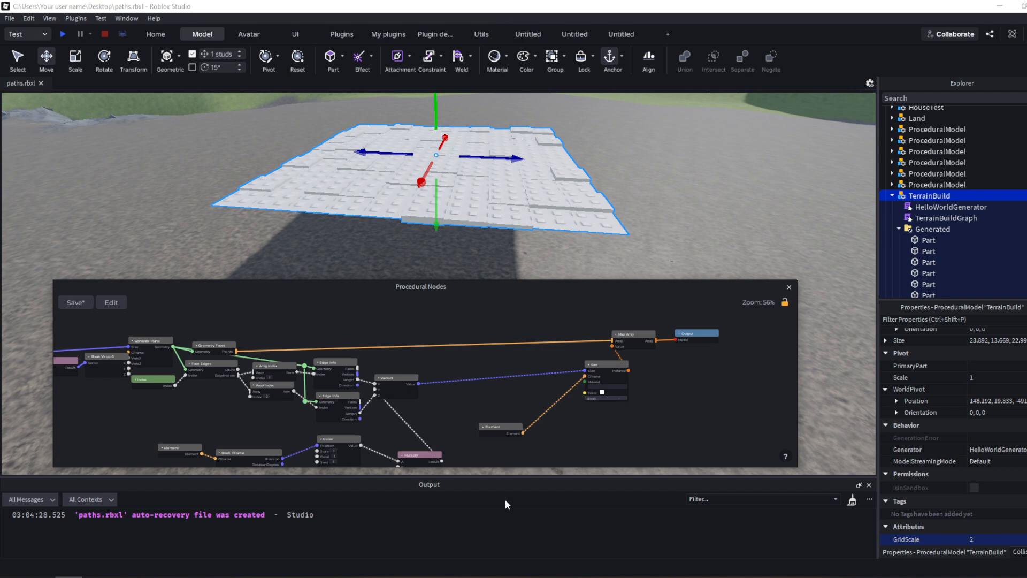
pyautogui.hotkey('ctrl', 's')
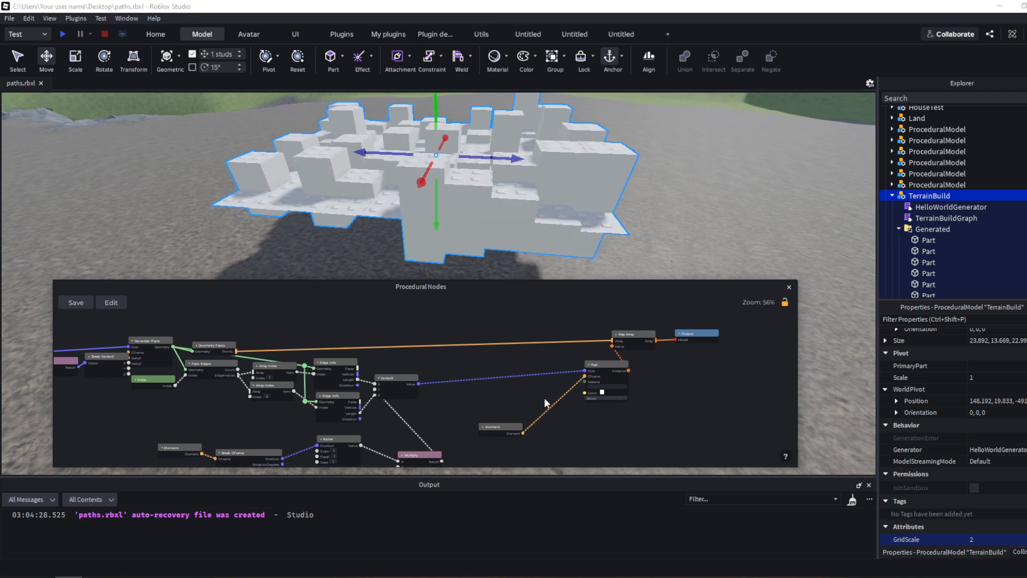
# Set the Noise node's Scale to 0.04.
pyautogui.scroll(5, 340, 394)
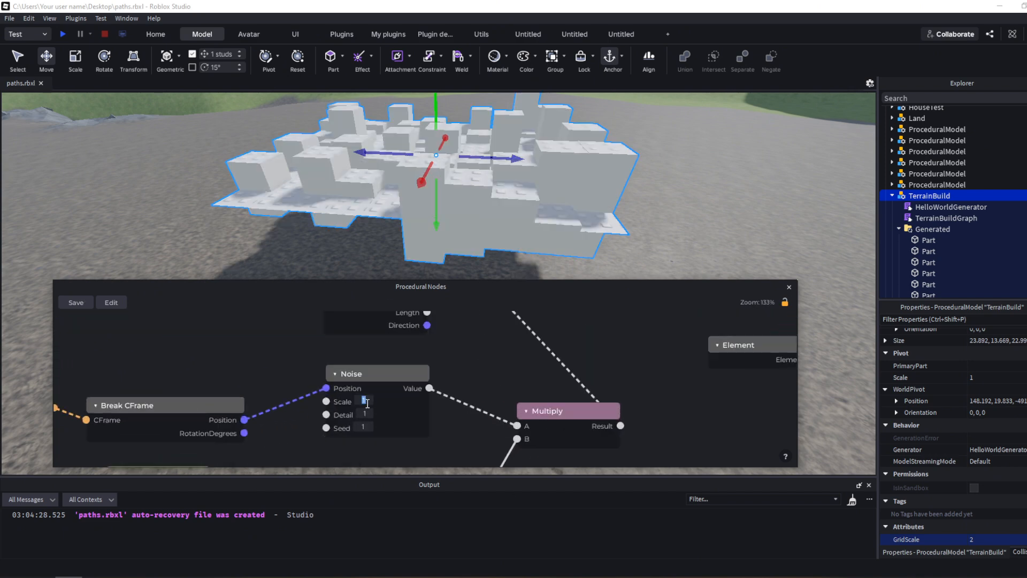
pyautogui.write('0.04')
pyautogui.press('Return')
# Add a Number node set to 0.04 and connect its Value output to the Noise node's Scale input.
pyautogui.rightClick(329, 395)
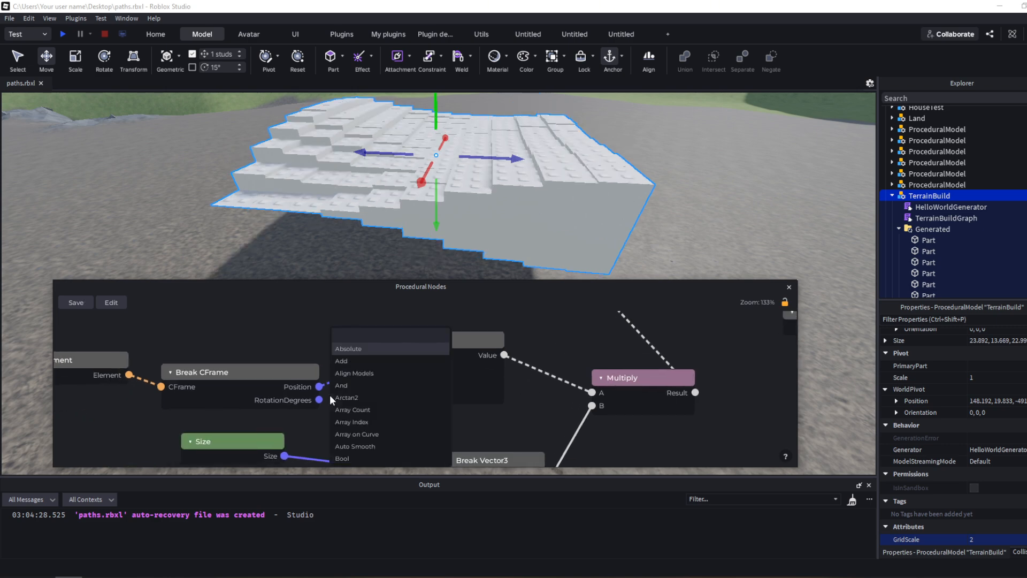
pyautogui.write('numbe')
pyautogui.press('Return')
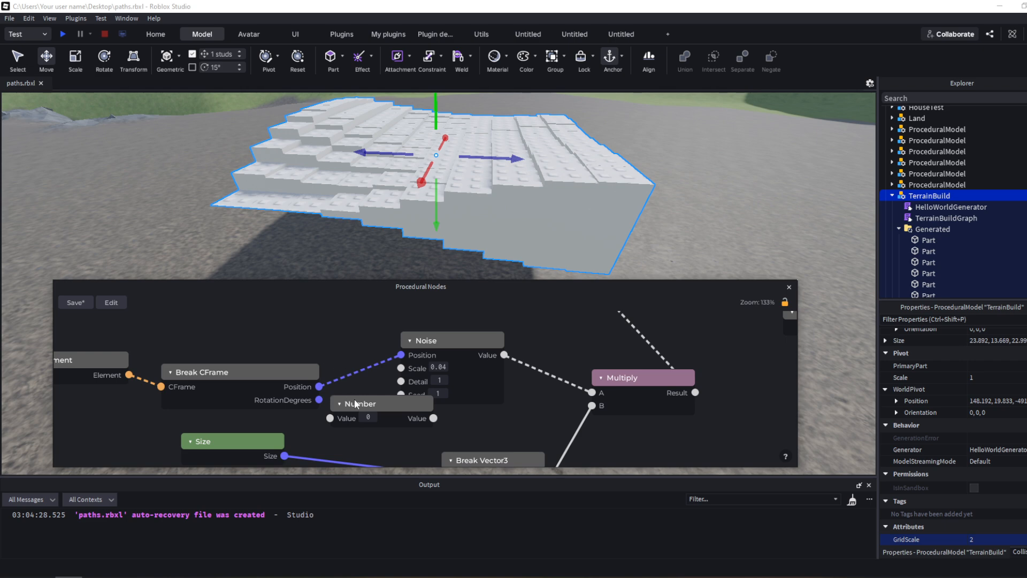
pyautogui.moveTo(354, 404); pyautogui.dragTo(305, 409)
pyautogui.moveTo(384, 424); pyautogui.dragTo(401, 368)
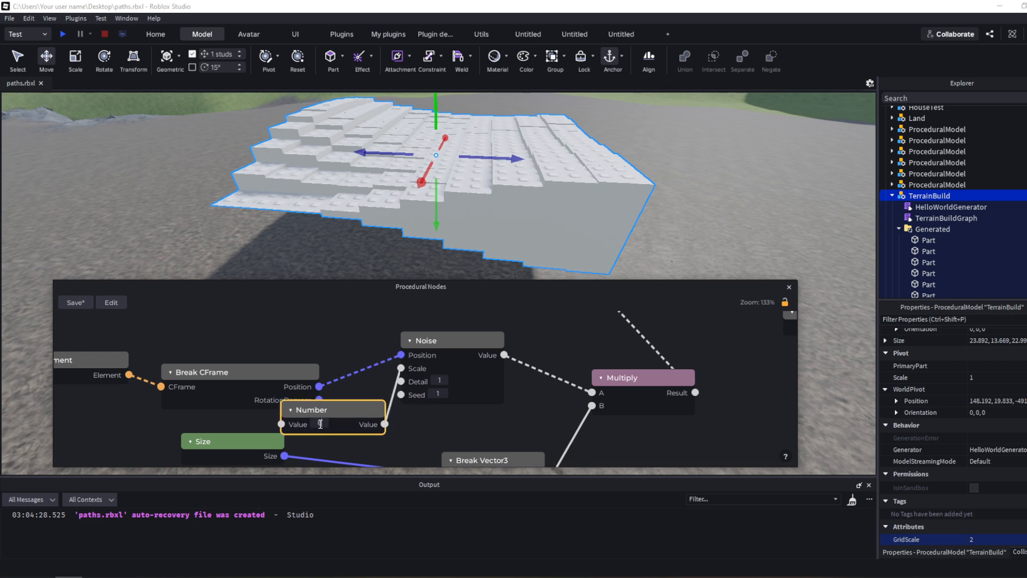
pyautogui.doubleClick(320, 423)
pyautogui.write('0.04')
# Label the Number node "scale" and make room for it below the Break CFrame node.
pyautogui.rightClick(355, 400)
pyautogui.click(398, 373)
pyautogui.moveTo(252, 367); pyautogui.dragTo(243, 323)
pyautogui.moveTo(312, 414); pyautogui.dragTo(283, 383)
pyautogui.click(282, 409)
pyautogui.write('scale')
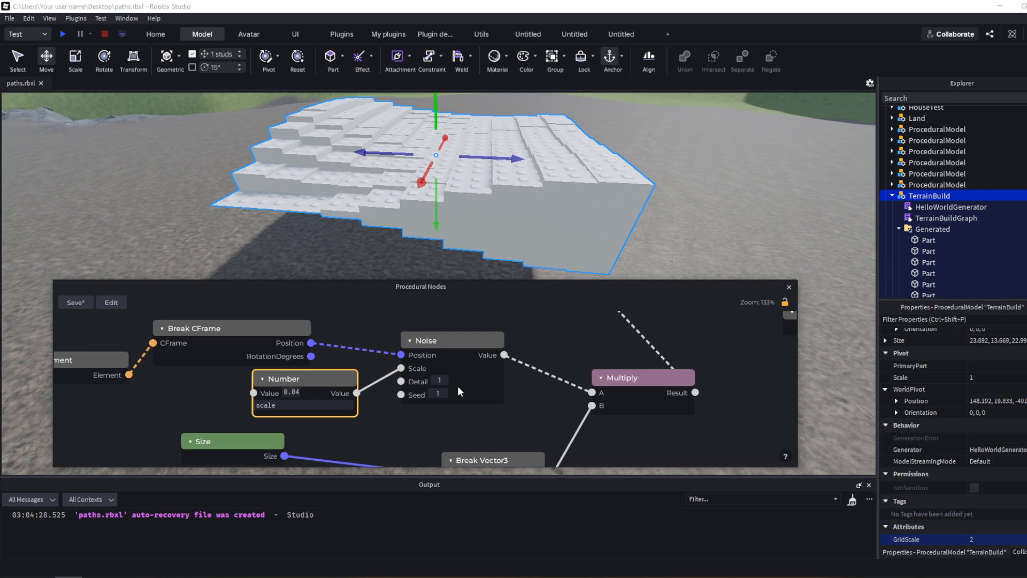
# Reposition the Vector3 node between the Edge Info and Part nodes, and examine the generated terrain from different angles.
pyautogui.scroll(-6, 410, 396)
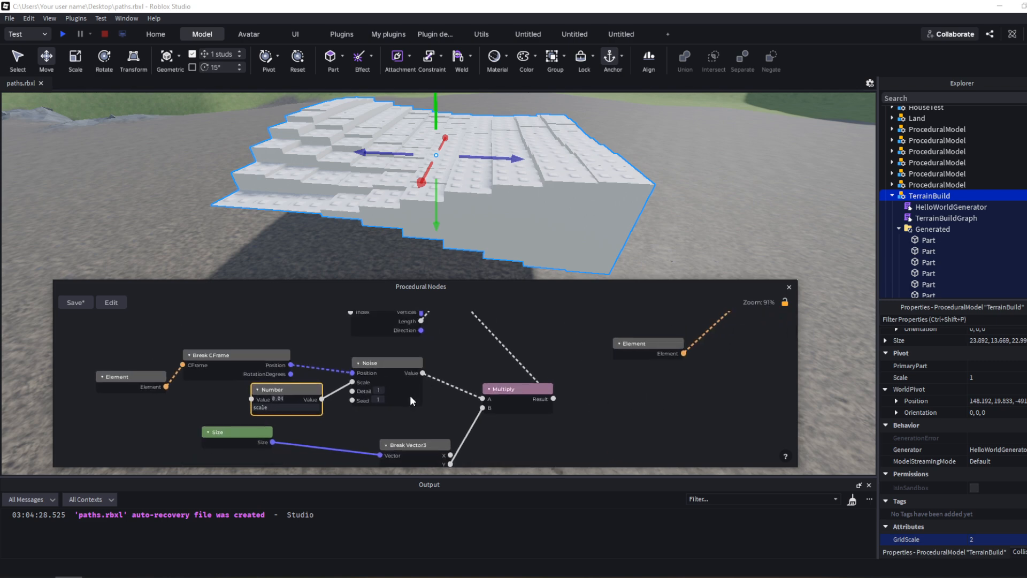
pyautogui.moveTo(314, 360); pyautogui.dragTo(370, 341)
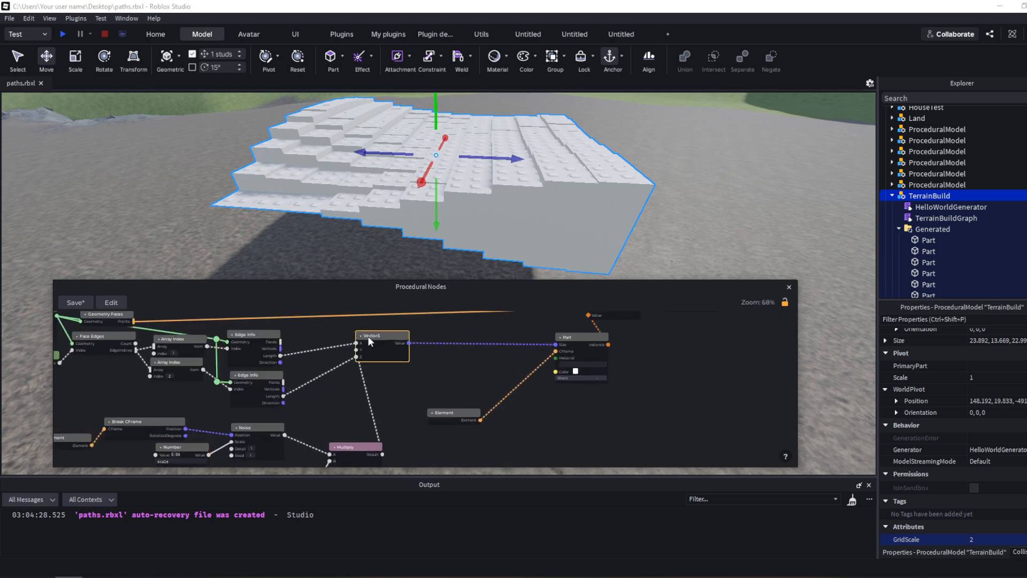
pyautogui.scroll(4, 501, 249)
pyautogui.moveTo(502, 250); pyautogui.dragTo(502, 248, button='right')
pyautogui.scroll(-4, 502, 249)
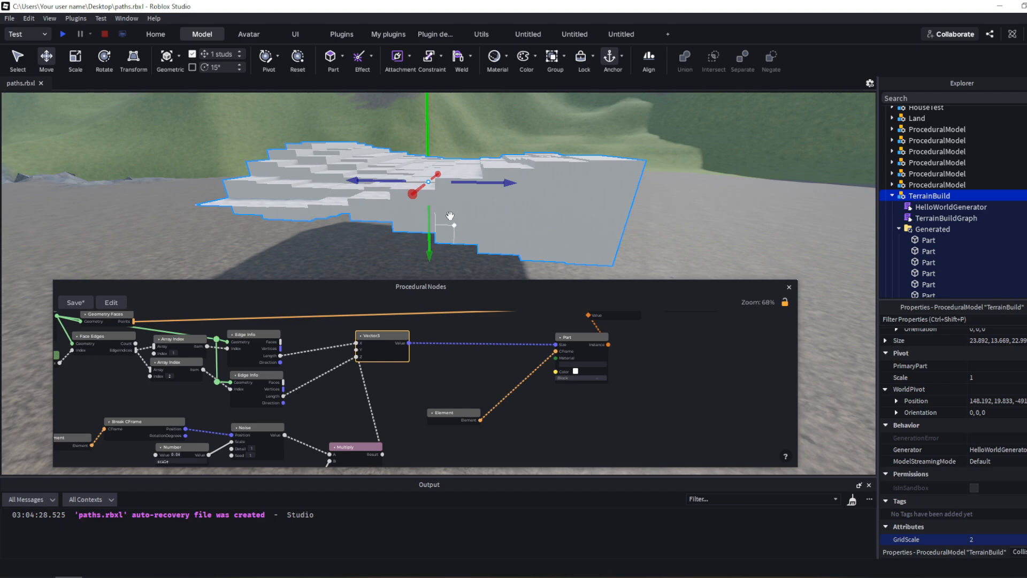
pyautogui.scroll(-4, 397, 243)
pyautogui.moveTo(397, 243); pyautogui.dragTo(398, 240, button='right')
pyautogui.scroll(5, 398, 243)
pyautogui.scroll(-1, 398, 243)
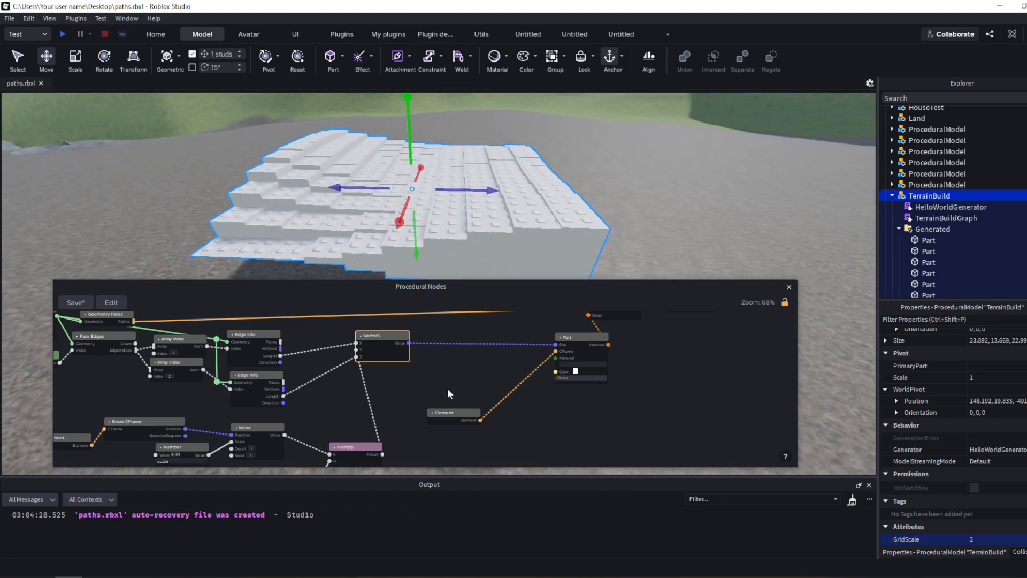
# Insert an Add node between the Element node and the Part's CFrame input, with Element feeding its A input.
pyautogui.moveTo(447, 387); pyautogui.dragTo(407, 373, button='middle')
pyautogui.moveTo(420, 396); pyautogui.dragTo(400, 389)
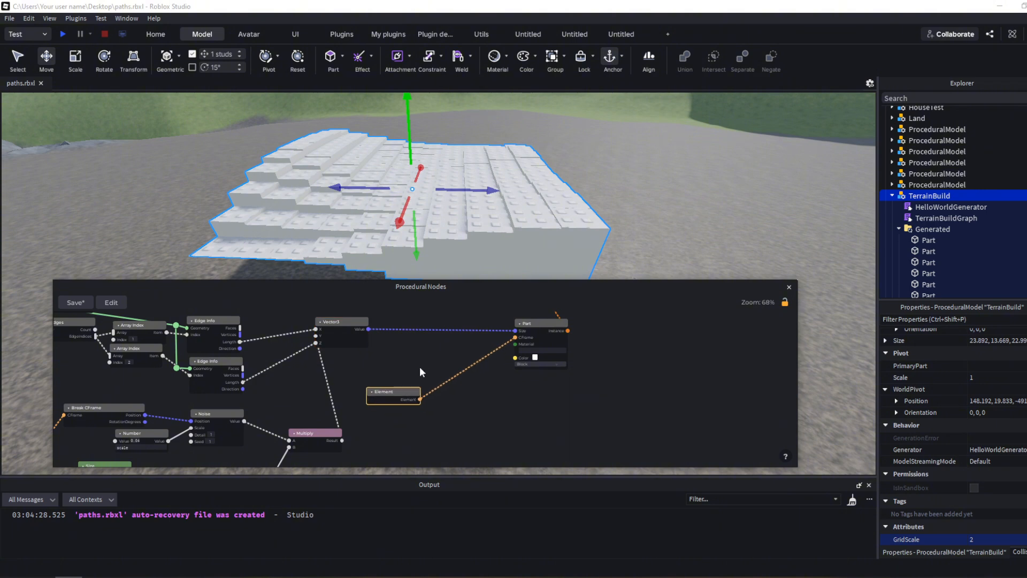
pyautogui.rightClick(409, 357)
pyautogui.write('ad')
pyautogui.press('Return')
pyautogui.moveTo(463, 371); pyautogui.dragTo(464, 371)
# Add a Vector3 node below that Element node and connect its Value to the Add node's B input.
pyautogui.moveTo(407, 431); pyautogui.dragTo(434, 404, button='middle')
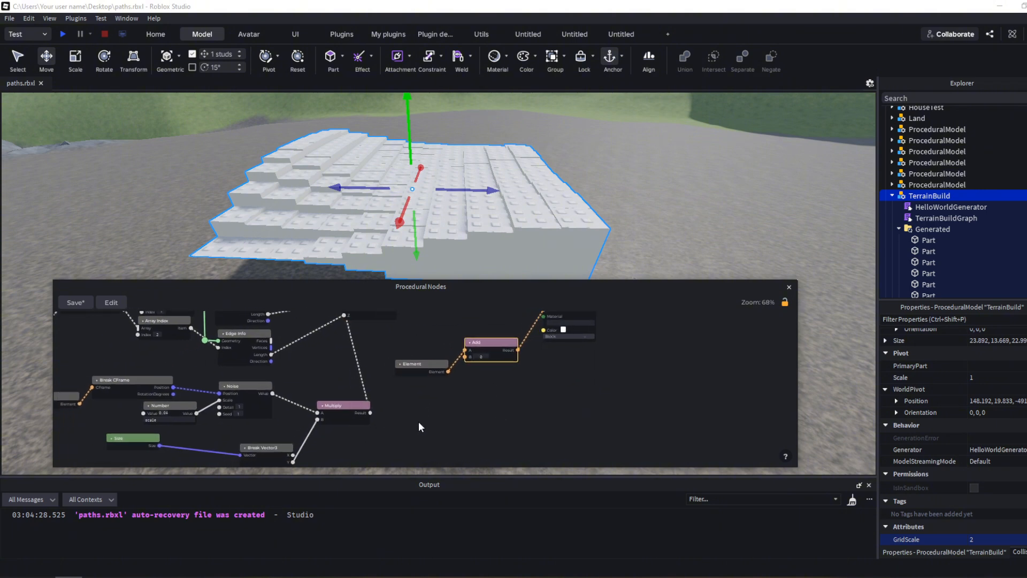
pyautogui.rightClick(419, 422)
pyautogui.write('vecto')
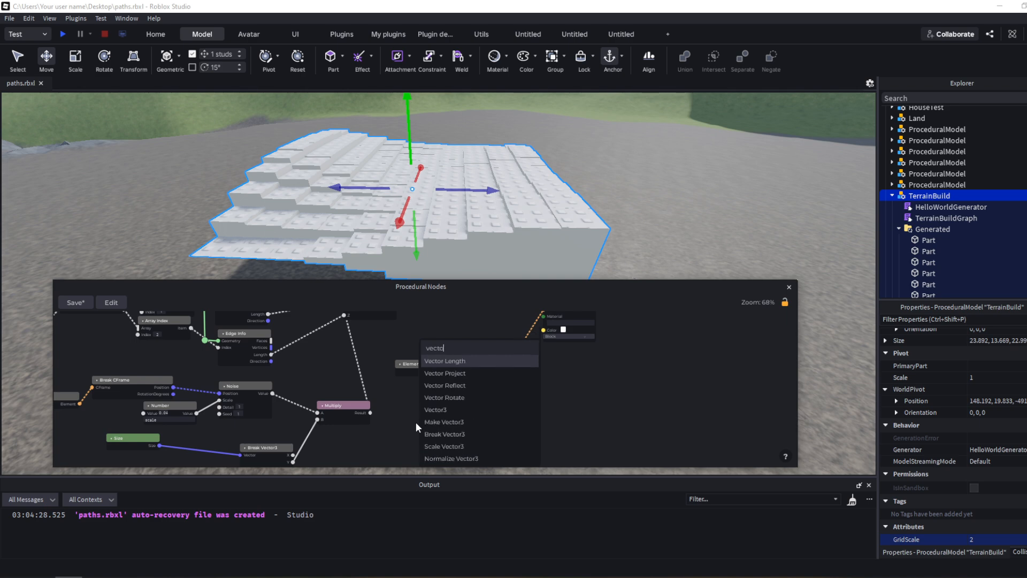
pyautogui.click(439, 421)
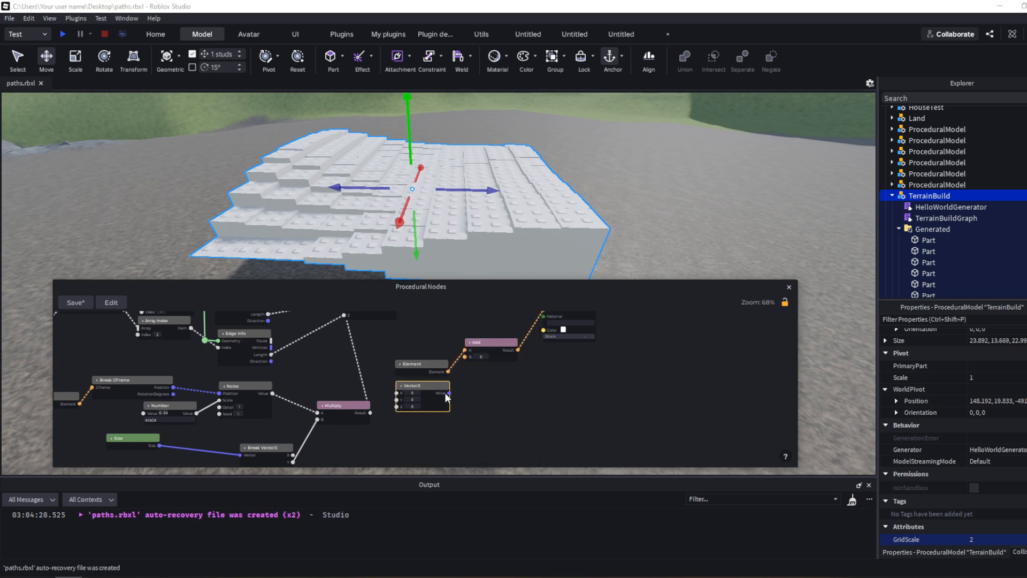
pyautogui.moveTo(465, 359); pyautogui.dragTo(465, 359)
# Connect the Multiply node's Result to the new Vector3's Y input, save the graph and inspect the raised terrain.
pyautogui.moveTo(363, 423); pyautogui.dragTo(418, 418, button='middle')
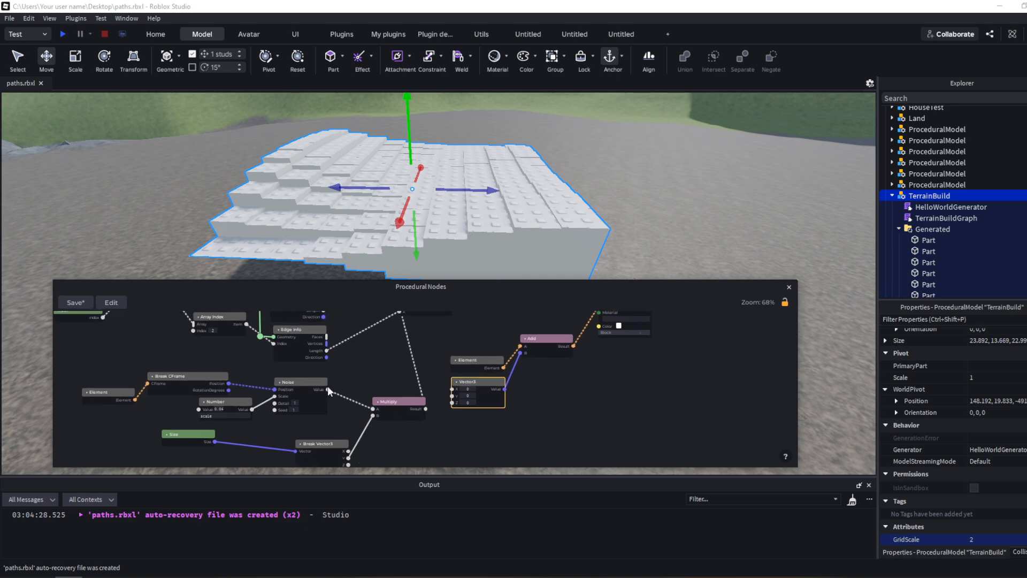
pyautogui.moveTo(426, 409); pyautogui.dragTo(453, 396)
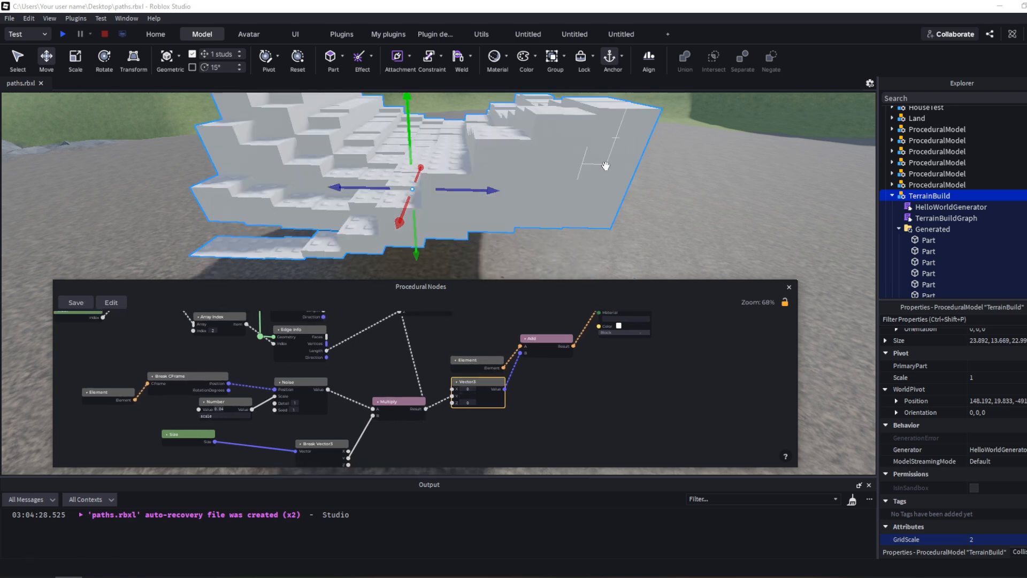
pyautogui.scroll(-5, 605, 164)
pyautogui.moveTo(628, 200); pyautogui.dragTo(627, 200, button='right')
pyautogui.press('f')
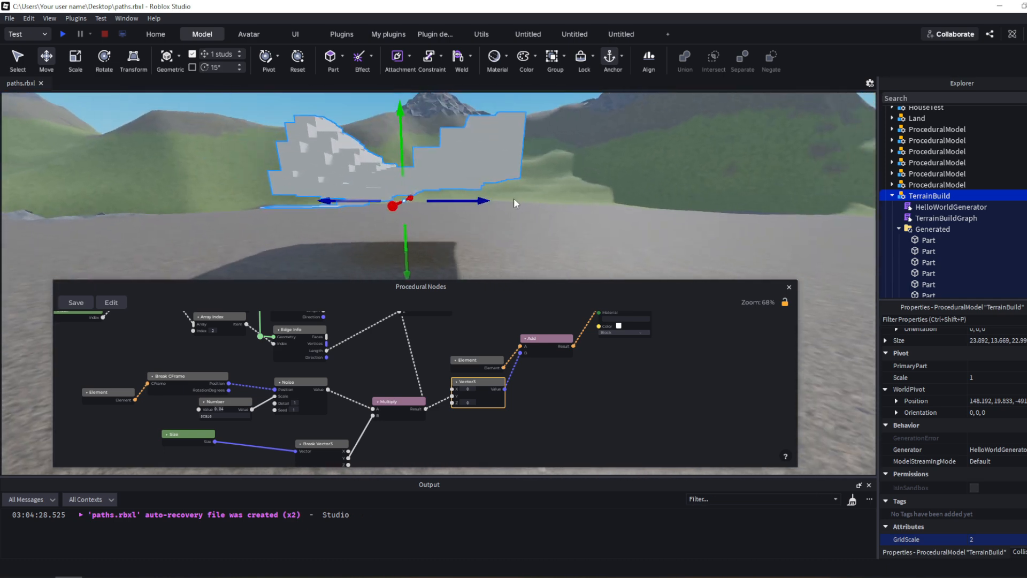
# Add a Compare node just beyond the Part node.
pyautogui.scroll(-1, 664, 393)
pyautogui.moveTo(663, 393); pyautogui.dragTo(457, 439, button='middle')
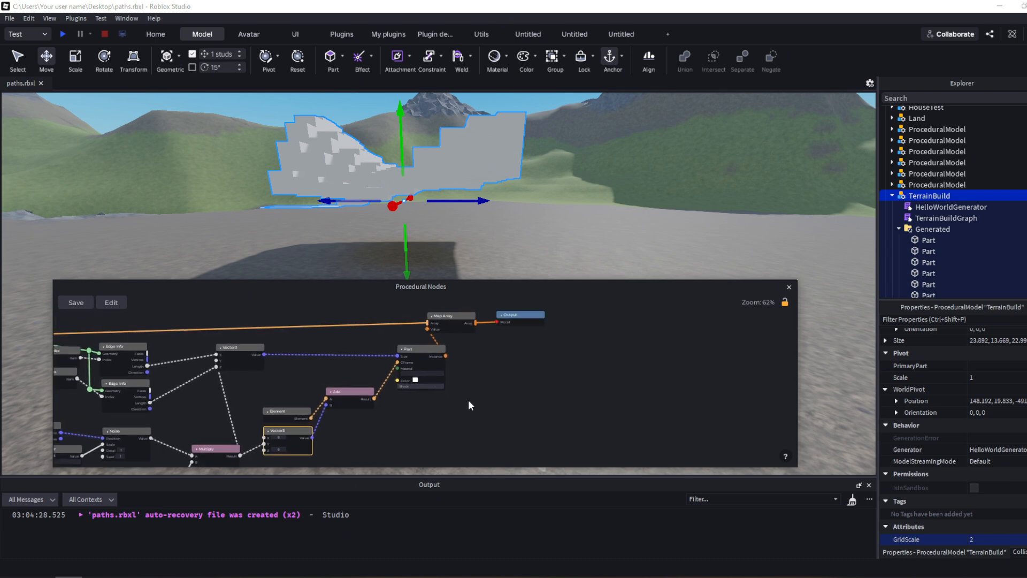
pyautogui.rightClick(482, 378)
pyautogui.write('compa')
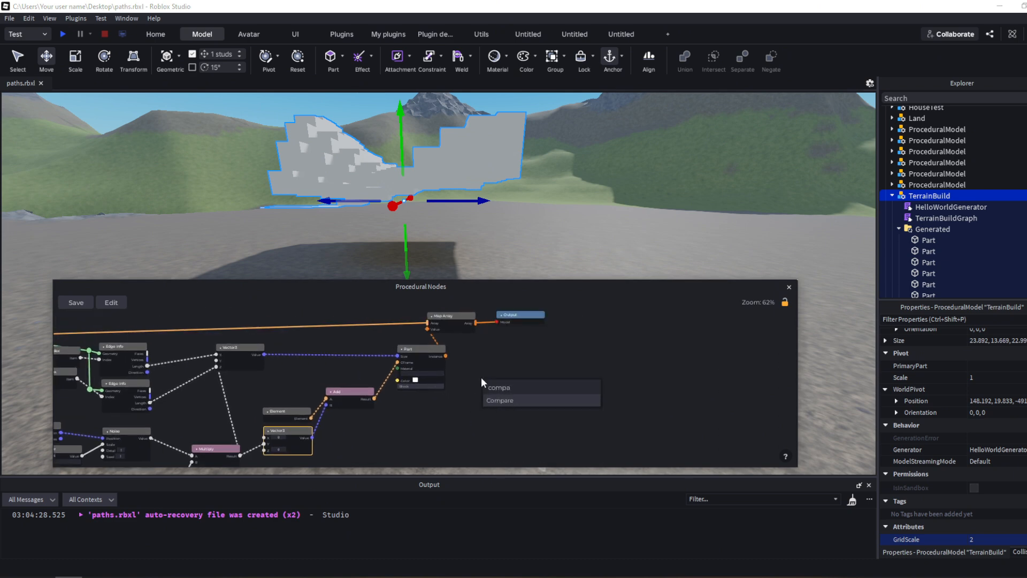
pyautogui.click(535, 400)
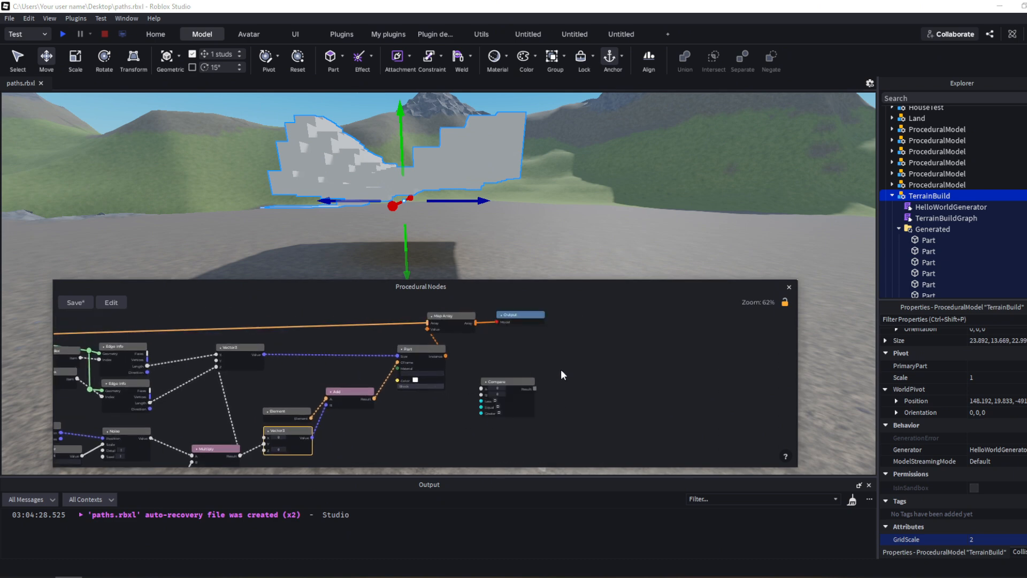
# Move the Part node lower and connect its Instance output to the Compare node's Greater input.
pyautogui.scroll(5, 560, 370)
pyautogui.moveTo(314, 351); pyautogui.dragTo(298, 397)
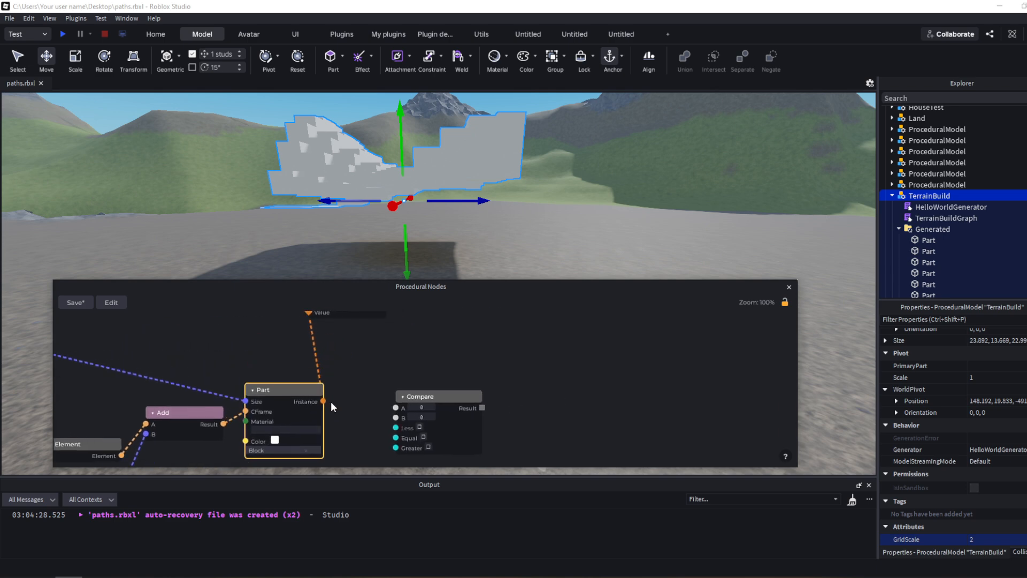
pyautogui.moveTo(371, 436); pyautogui.dragTo(396, 447)
# Connect the Noise node's Value to Compare's A and Compare's Result to Map Array's Value, and save the graph.
pyautogui.scroll(-5, 463, 364)
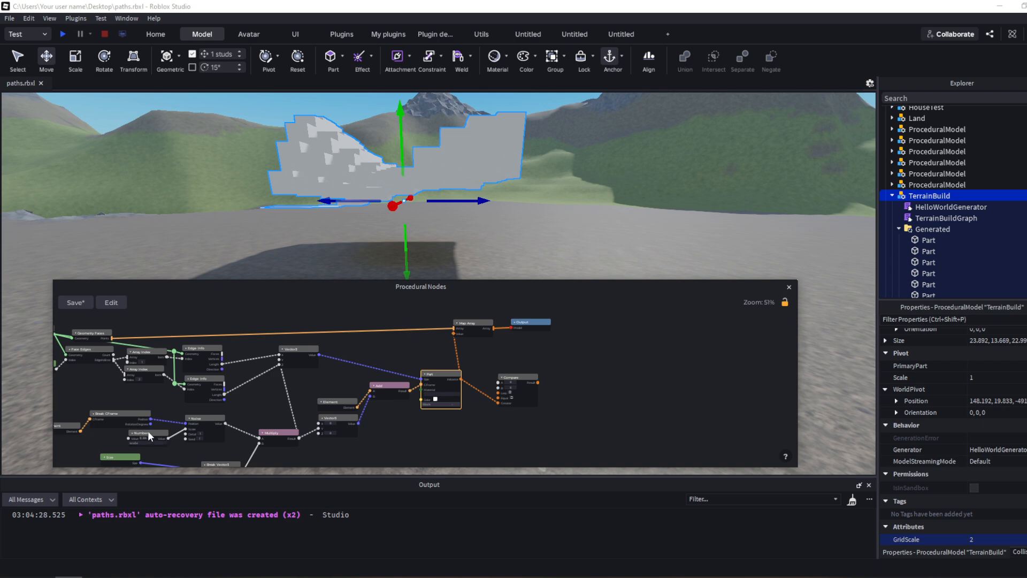
pyautogui.moveTo(226, 423); pyautogui.dragTo(454, 334)
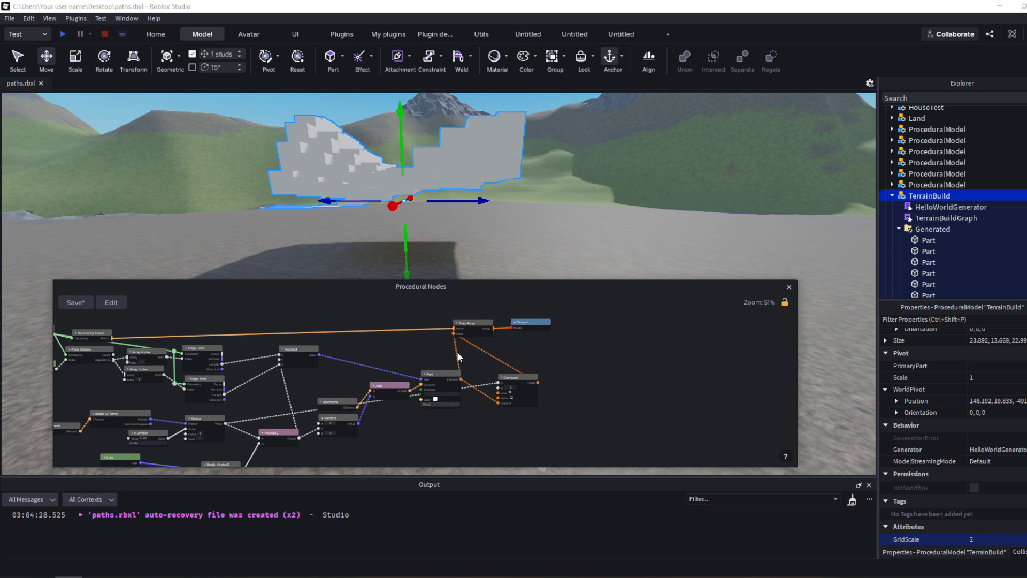
pyautogui.hotkey('ctrl', 's')
# Rearrange the Part and Add nodes lower to untangle the wires, and save the graph.
pyautogui.moveTo(479, 248); pyautogui.dragTo(480, 247, button='right')
pyautogui.scroll(5, 535, 397)
pyautogui.moveTo(531, 394); pyautogui.dragTo(639, 388, button='middle')
pyautogui.scroll(-3, 638, 399)
pyautogui.moveTo(525, 375); pyautogui.dragTo(541, 409)
pyautogui.moveTo(464, 383); pyautogui.dragTo(471, 420)
pyautogui.moveTo(467, 367); pyautogui.dragTo(483, 355, button='middle')
pyautogui.hotkey('ctrl', 's')
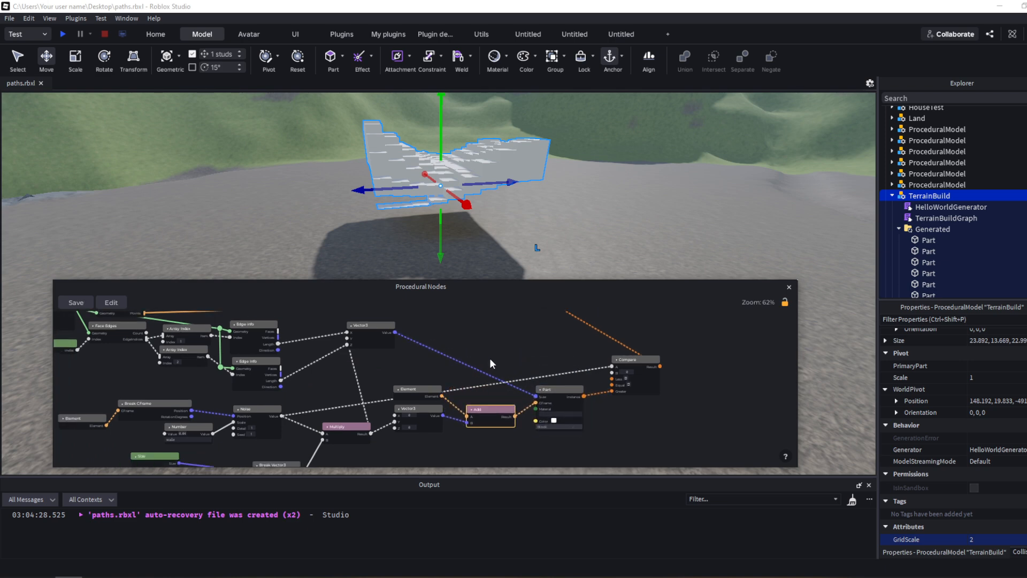
# Connect the Multiply node's Result to the Compare node's A input in place of the Noise value.
pyautogui.scroll(4, 569, 364)
pyautogui.moveTo(663, 378); pyautogui.dragTo(602, 388, button='middle')
pyautogui.scroll(-2, 589, 390)
pyautogui.moveTo(520, 391); pyautogui.dragTo(511, 448, button='middle')
pyautogui.scroll(-5, 408, 366)
pyautogui.moveTo(430, 371); pyautogui.dragTo(451, 335, button='middle')
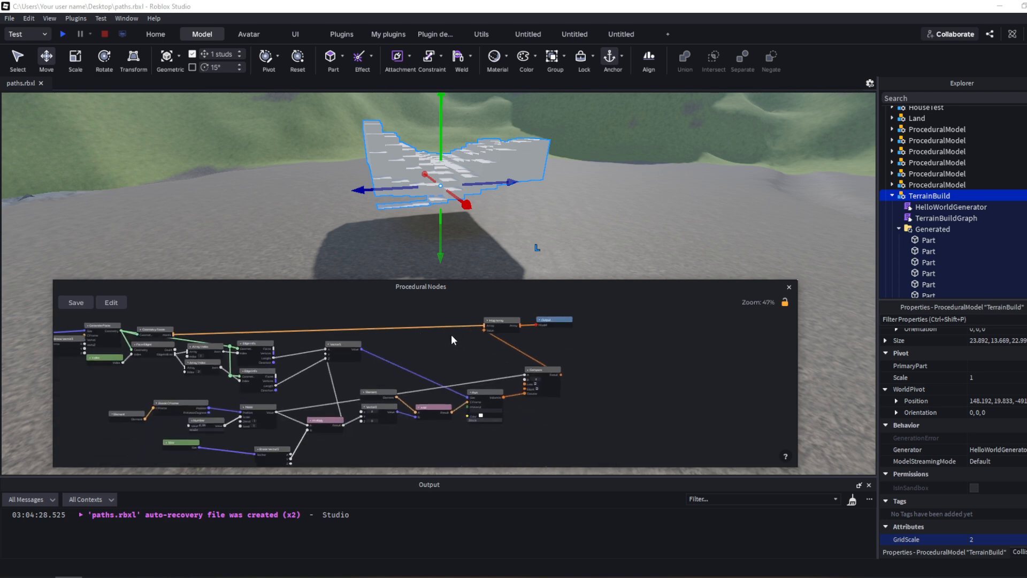
pyautogui.scroll(5, 297, 400)
pyautogui.moveTo(436, 398); pyautogui.dragTo(379, 398, button='middle')
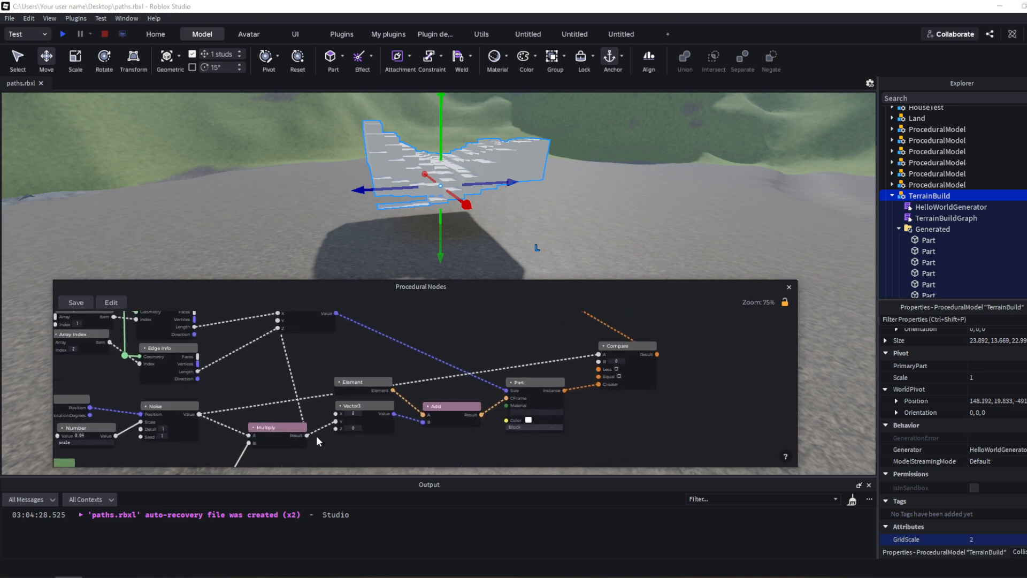
pyautogui.moveTo(307, 436); pyautogui.dragTo(599, 355)
# Reattach the Part's Instance output to the Compare node's Greater input and inspect the terrain from above.
pyautogui.moveTo(668, 368); pyautogui.dragTo(636, 401, button='middle')
pyautogui.moveTo(568, 417)
pyautogui.mouseDown()
pyautogui.moveTo(566, 403)
pyautogui.moveTo(569, 416)
pyautogui.mouseUp()
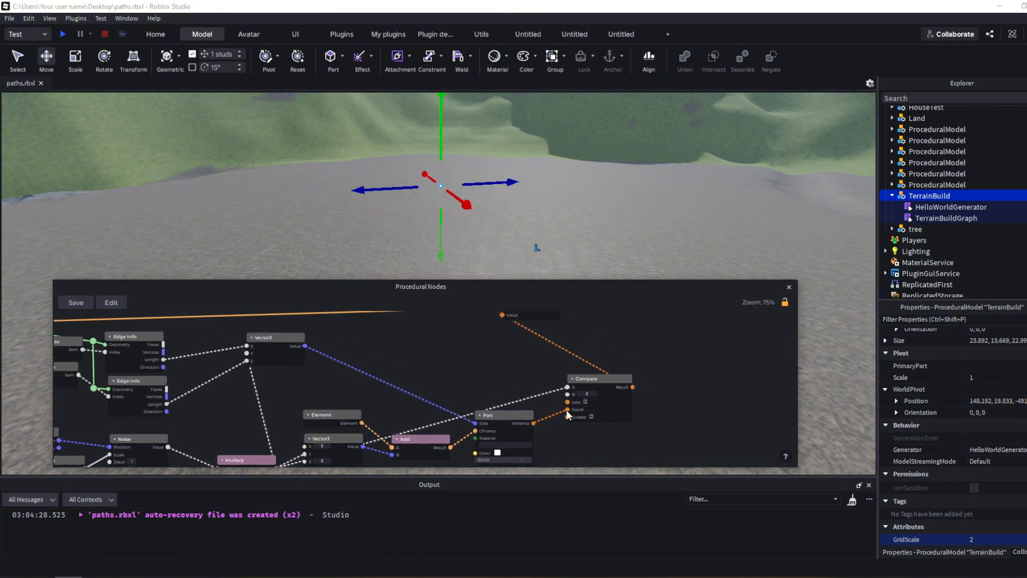
pyautogui.moveTo(460, 454); pyautogui.dragTo(577, 418, button='middle')
pyautogui.moveTo(476, 207); pyautogui.dragTo(477, 207, button='right')
pyautogui.press('w')
pyautogui.press('s')
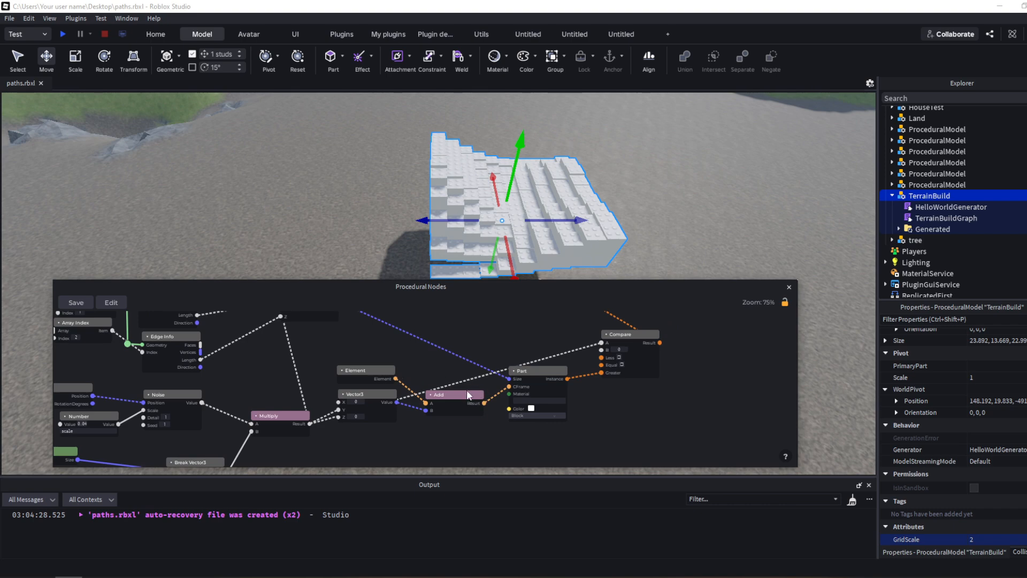
# Add a second Multiply node beneath the offset Vector3 node and set its B value to 0.5.
pyautogui.moveTo(466, 391); pyautogui.dragTo(461, 391)
pyautogui.moveTo(517, 245); pyautogui.dragTo(547, 236, button='right')
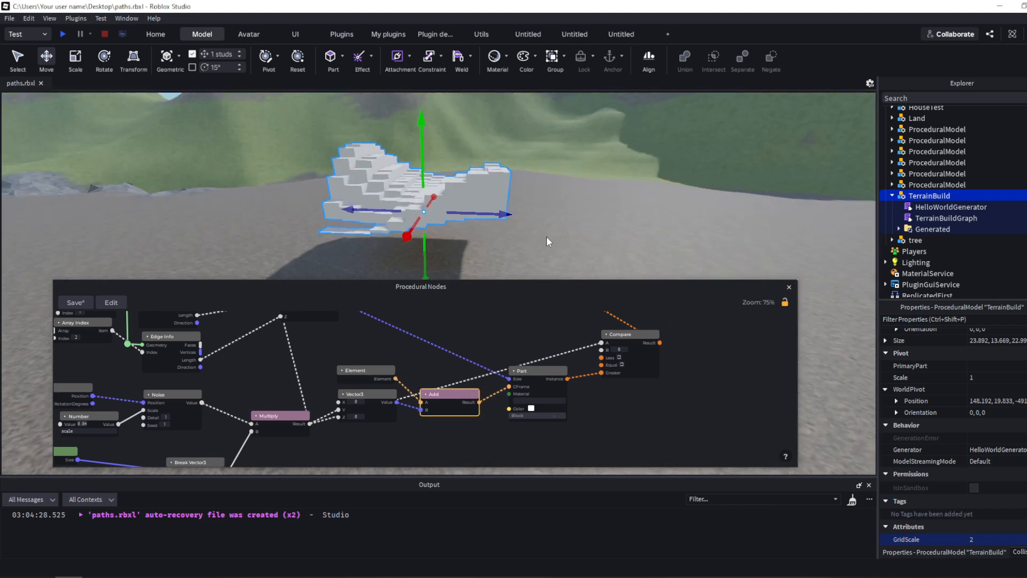
pyautogui.moveTo(461, 393); pyautogui.dragTo(502, 425, button='middle')
pyautogui.moveTo(480, 422); pyautogui.dragTo(499, 419)
pyautogui.moveTo(452, 409); pyautogui.dragTo(519, 351, button='middle')
pyautogui.rightClick(429, 420)
pyautogui.write('multi')
pyautogui.press('Return')
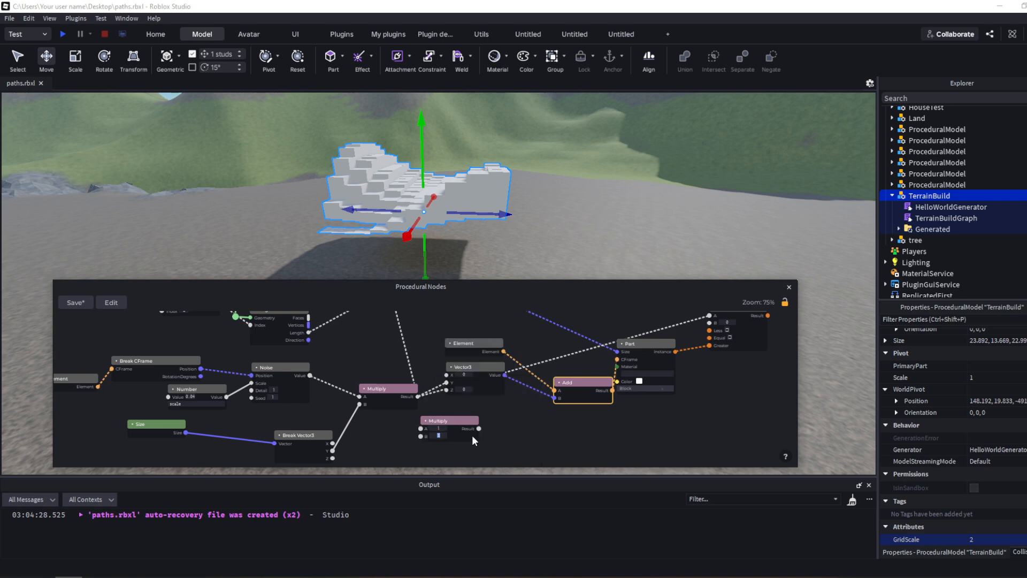
# Route the first Multiply's Result through the 0.5 Multiply into the offset Vector3's Y, save the graph and inspect the terrain.
pyautogui.scroll(1, 472, 436)
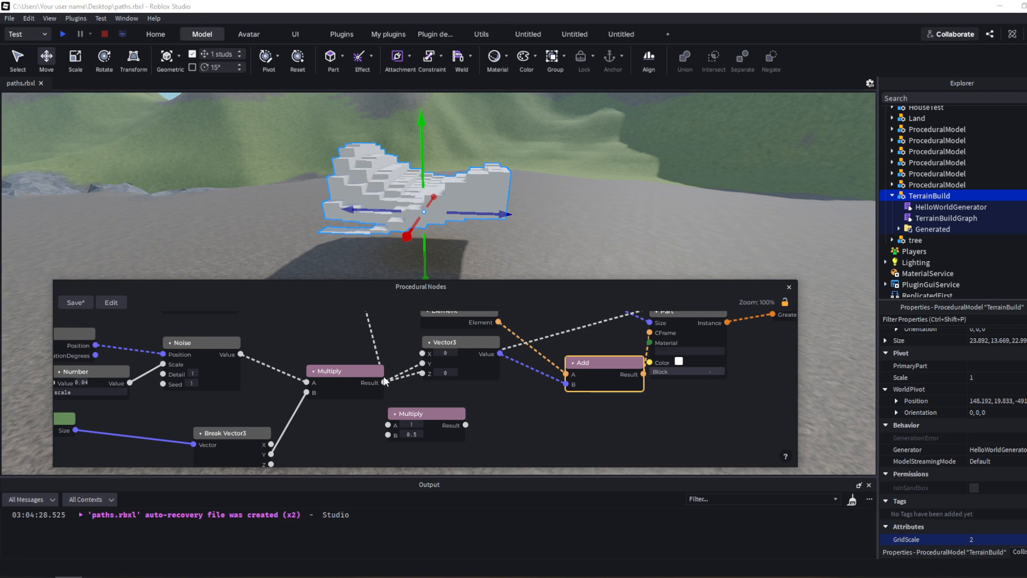
pyautogui.moveTo(384, 383); pyautogui.dragTo(387, 424)
pyautogui.moveTo(465, 425); pyautogui.dragTo(535, 412)
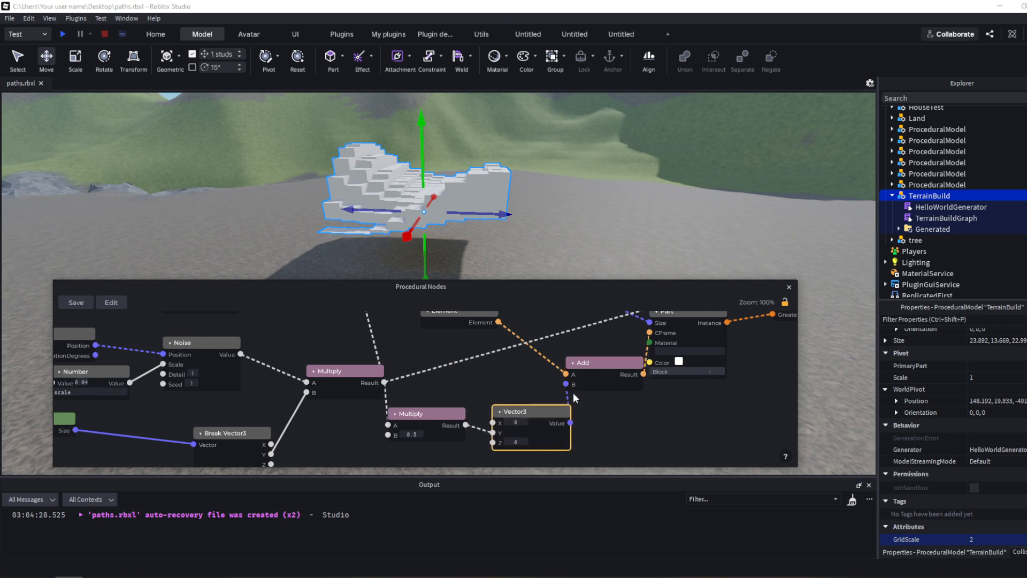
pyautogui.moveTo(528, 264); pyautogui.dragTo(528, 263, button='right')
pyautogui.press('w')
pyautogui.moveTo(596, 413); pyautogui.dragTo(390, 412, button='middle')
pyautogui.moveTo(639, 353); pyautogui.dragTo(452, 436, button='middle')
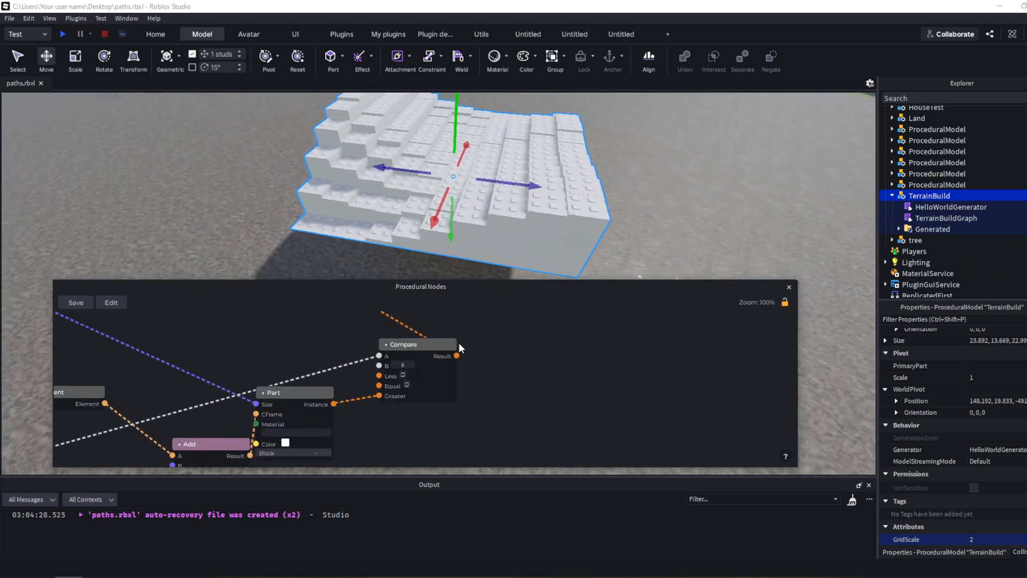
pyautogui.press('s')
pyautogui.moveTo(453, 237); pyautogui.dragTo(456, 239, button='right')
pyautogui.press('w')
# Duplicate the Part node and place the copy just below the original.
pyautogui.scroll(-3, 483, 388)
pyautogui.moveTo(410, 405); pyautogui.dragTo(509, 397, button='middle')
pyautogui.scroll(-3, 472, 367)
pyautogui.click(468, 364)
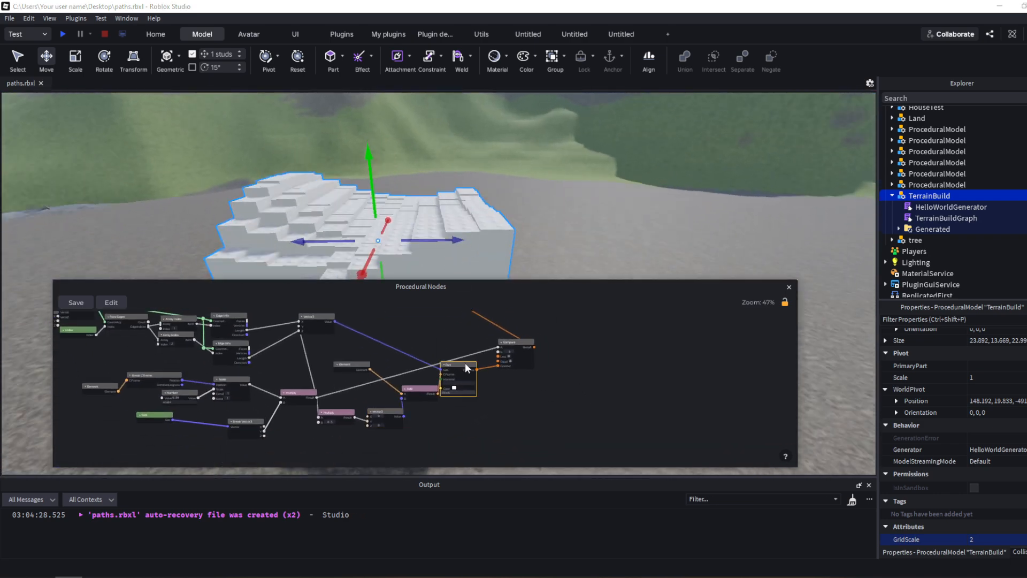
pyautogui.hotkey('ctrl', 'c')
pyautogui.hotkey('ctrl', 'v')
pyautogui.moveTo(505, 401); pyautogui.dragTo(471, 403)
# Duplicate the Vector3 node that drives the Part's size and place the copy beneath it.
pyautogui.moveTo(454, 382); pyautogui.dragTo(496, 425, button='middle')
pyautogui.scroll(3, 342, 363)
pyautogui.hotkey('ctrl', 'c')
pyautogui.hotkey('ctrl', 'v')
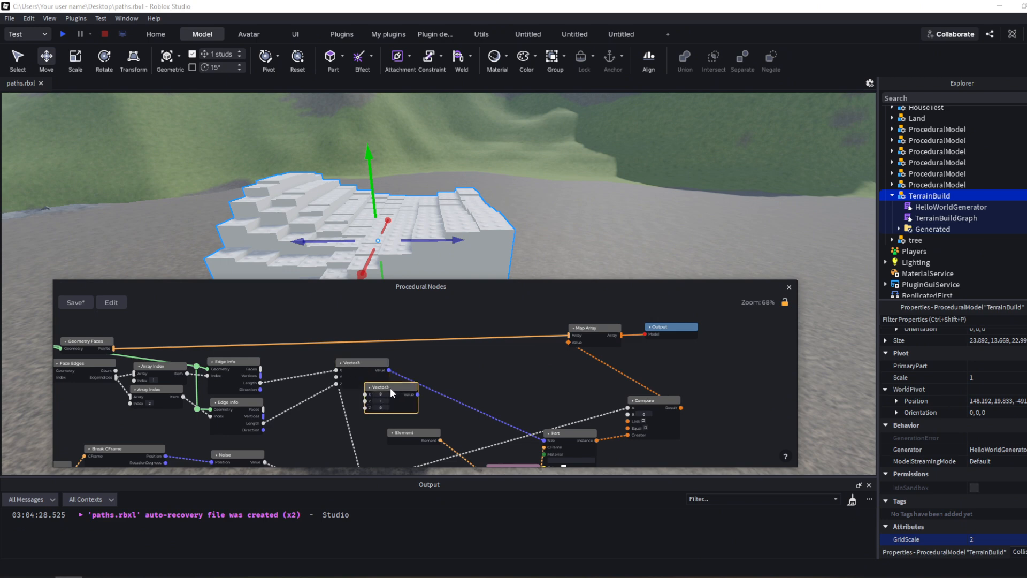
pyautogui.moveTo(402, 384); pyautogui.dragTo(379, 393)
# Connect the two Edge Info Lengths to the copied Vector3's X and Z, and its Value to the second Part's Size.
pyautogui.scroll(5, 379, 393)
pyautogui.moveTo(324, 418); pyautogui.dragTo(318, 406)
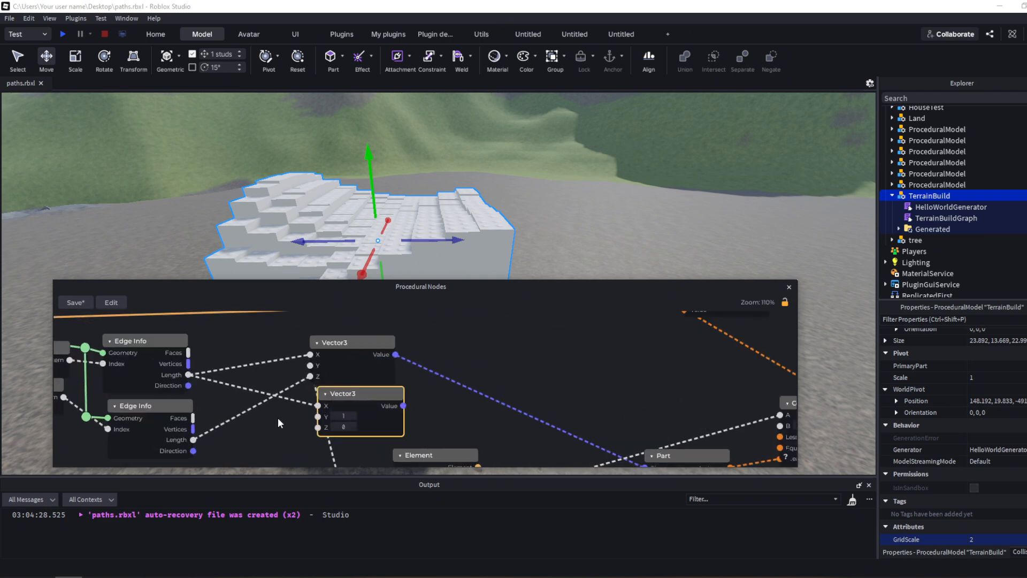
pyautogui.moveTo(193, 439); pyautogui.dragTo(318, 427)
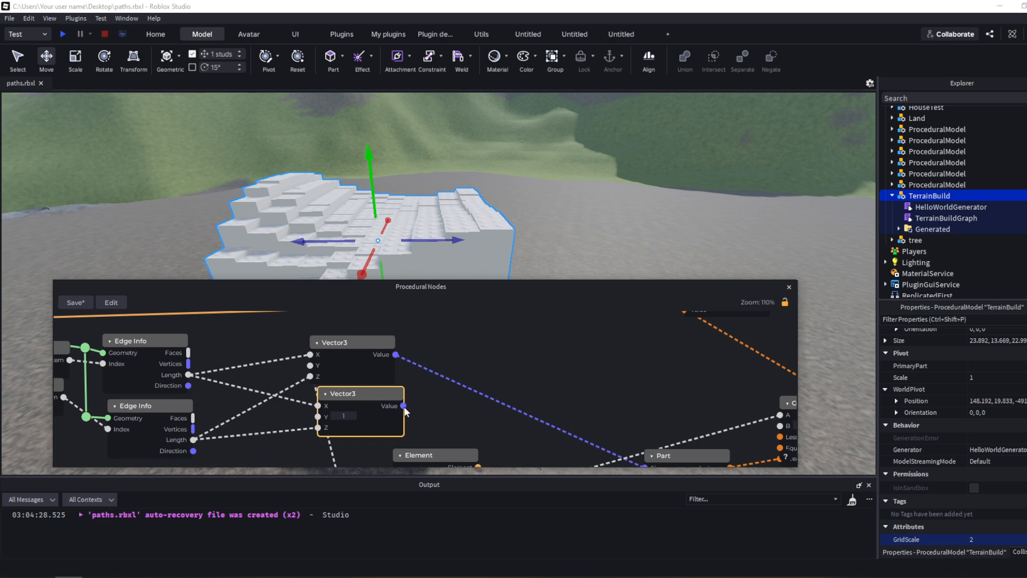
pyautogui.moveTo(404, 406); pyautogui.dragTo(552, 440)
pyautogui.moveTo(552, 440); pyautogui.dragTo(427, 325, button='middle')
pyautogui.moveTo(427, 325); pyautogui.dragTo(542, 443)
pyautogui.moveTo(471, 433); pyautogui.dragTo(436, 424, button='middle')
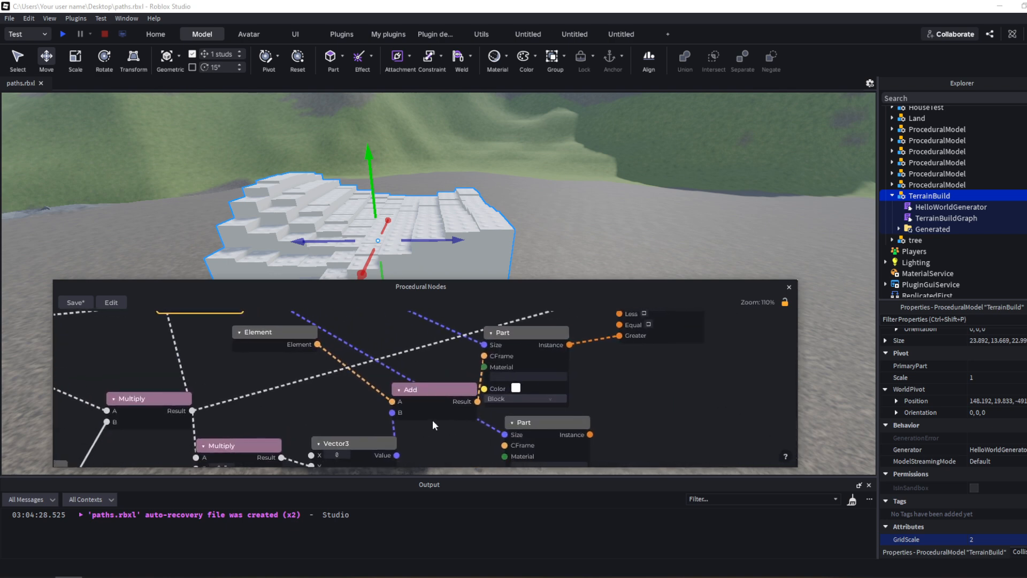
# Rearrange the Add and Compare nodes to make room for the second Part's branch.
pyautogui.scroll(-4, 463, 427)
pyautogui.moveTo(448, 405)
pyautogui.mouseDown()
pyautogui.moveTo(415, 403)
pyautogui.moveTo(439, 410)
pyautogui.mouseUp()
pyautogui.click(388, 447)
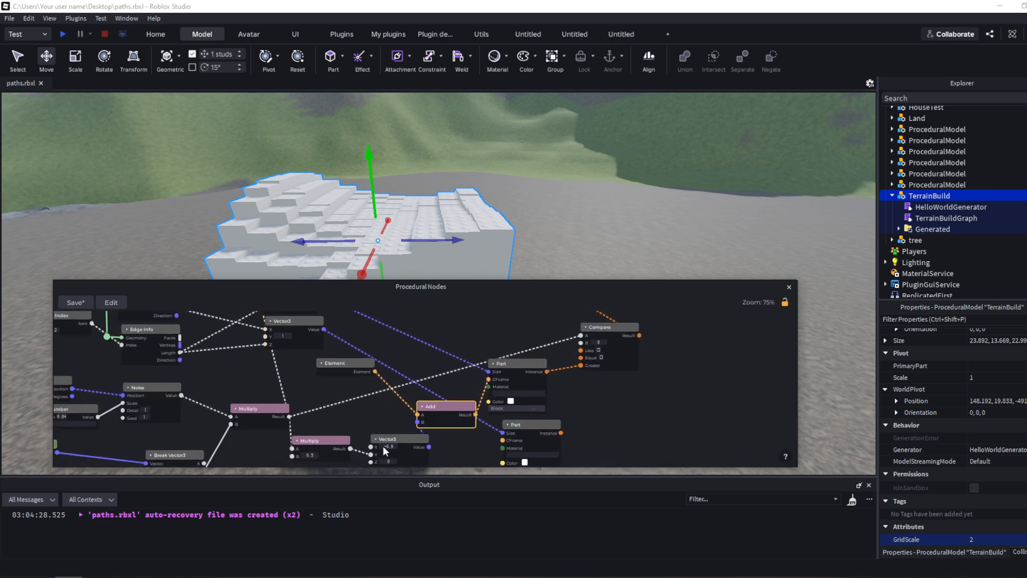
pyautogui.write('0.3')
pyautogui.scroll(-4, 457, 428)
pyautogui.moveTo(457, 429); pyautogui.dragTo(404, 393, button='middle')
pyautogui.moveTo(494, 337); pyautogui.dragTo(520, 347)
pyautogui.scroll(4, 455, 415)
pyautogui.moveTo(457, 419); pyautogui.dragTo(555, 415, button='middle')
# Duplicate the Element node and place the copy below the offset Vector3 node.
pyautogui.rightClick(459, 422)
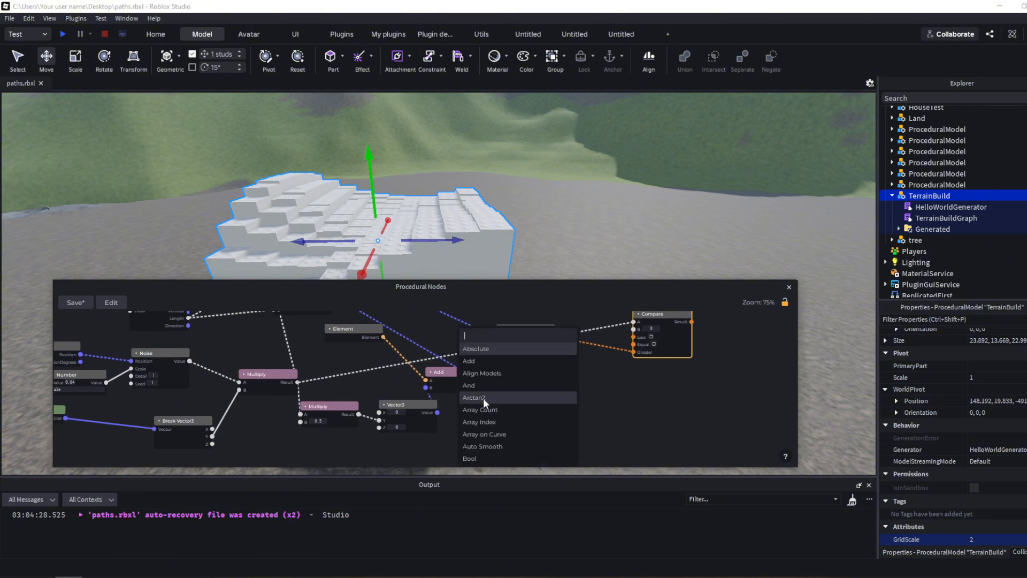
pyautogui.write('add')
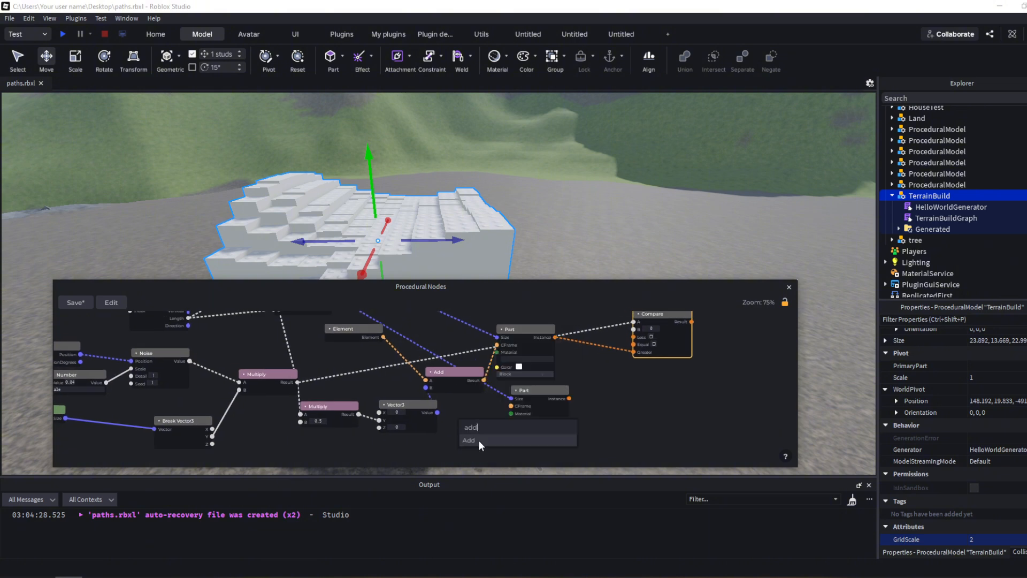
pyautogui.click(343, 328)
pyautogui.hotkey('ctrl', 'c')
pyautogui.hotkey('ctrl', 'v')
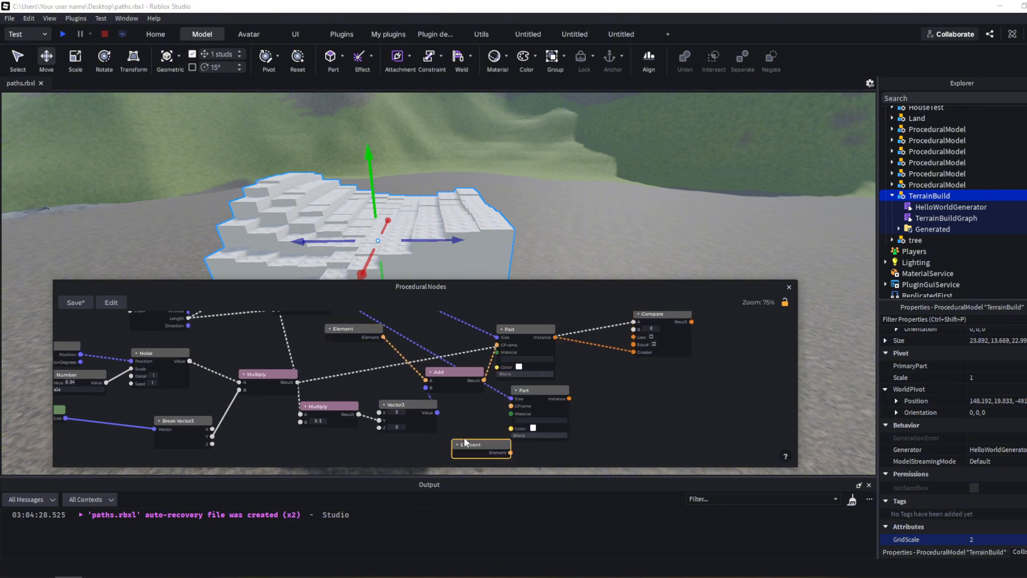
pyautogui.moveTo(473, 444); pyautogui.dragTo(404, 447)
# Create a new Vector3 node with the first Multiply's Result feeding its Y, and place it beneath the copied Element node.
pyautogui.moveTo(314, 391); pyautogui.dragTo(377, 381, button='middle')
pyautogui.moveTo(350, 370); pyautogui.dragTo(531, 421)
pyautogui.write('vec')
pyautogui.click(444, 397)
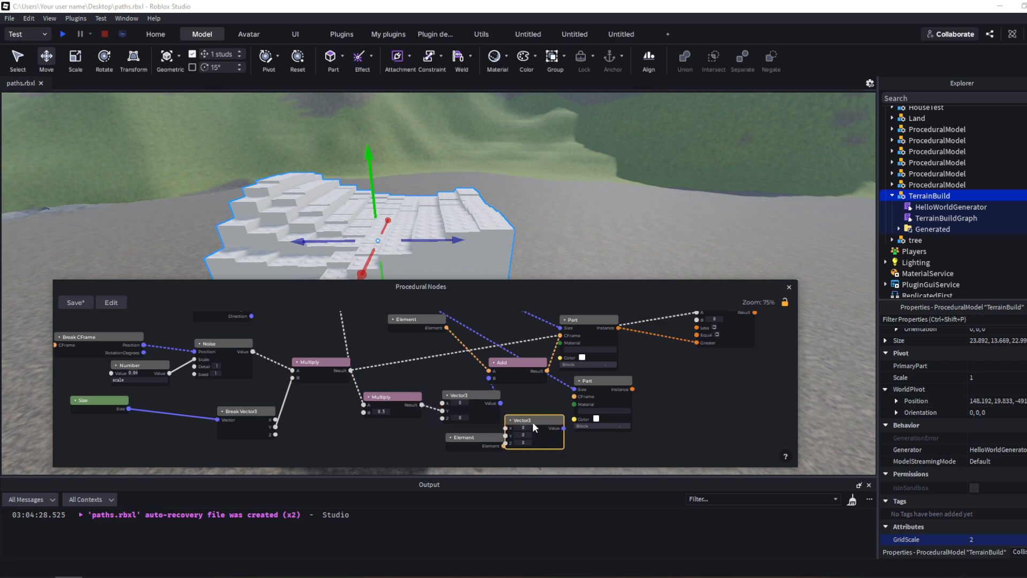
pyautogui.moveTo(351, 370); pyautogui.dragTo(391, 451)
pyautogui.moveTo(530, 422); pyautogui.dragTo(493, 457)
pyautogui.moveTo(409, 464); pyautogui.dragTo(506, 443)
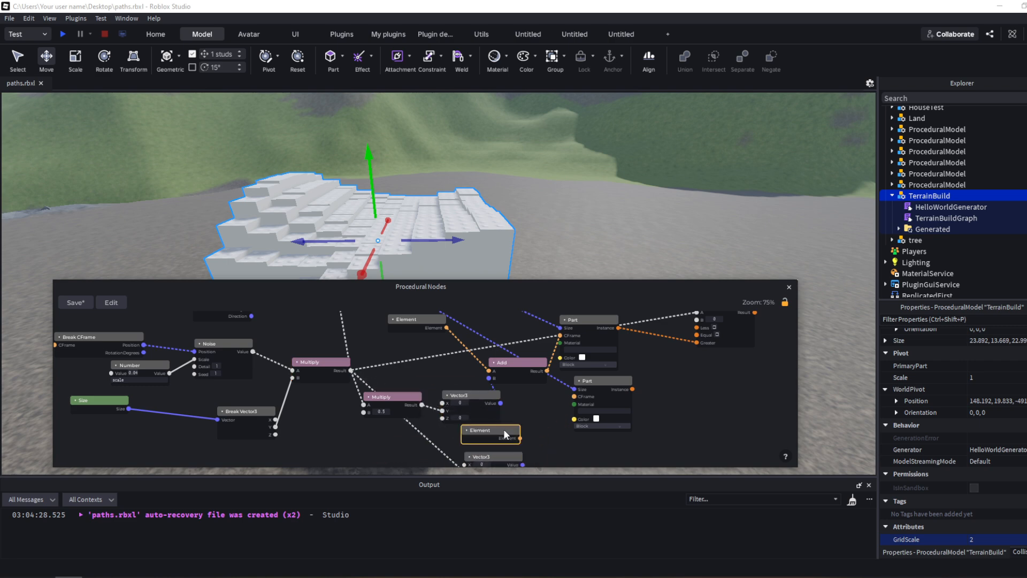
# Create another Add node with the copied Element in A and the new Vector3 in B, and connect its Result to the second Part's CFrame.
pyautogui.click(502, 375)
pyautogui.hotkey('ctrl', 'v')
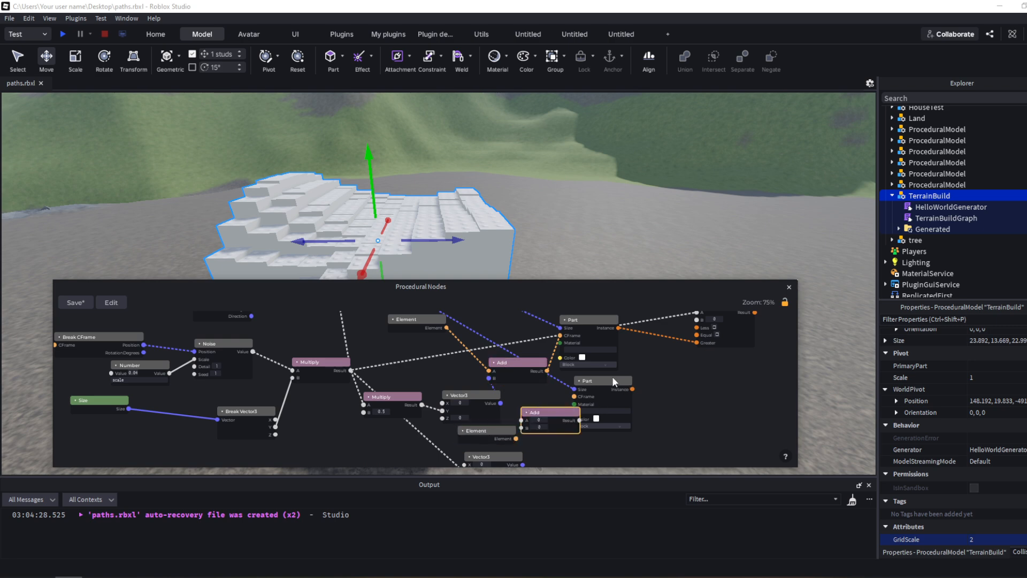
pyautogui.moveTo(612, 379); pyautogui.dragTo(663, 378)
pyautogui.click(549, 419)
pyautogui.moveTo(542, 415); pyautogui.dragTo(625, 396)
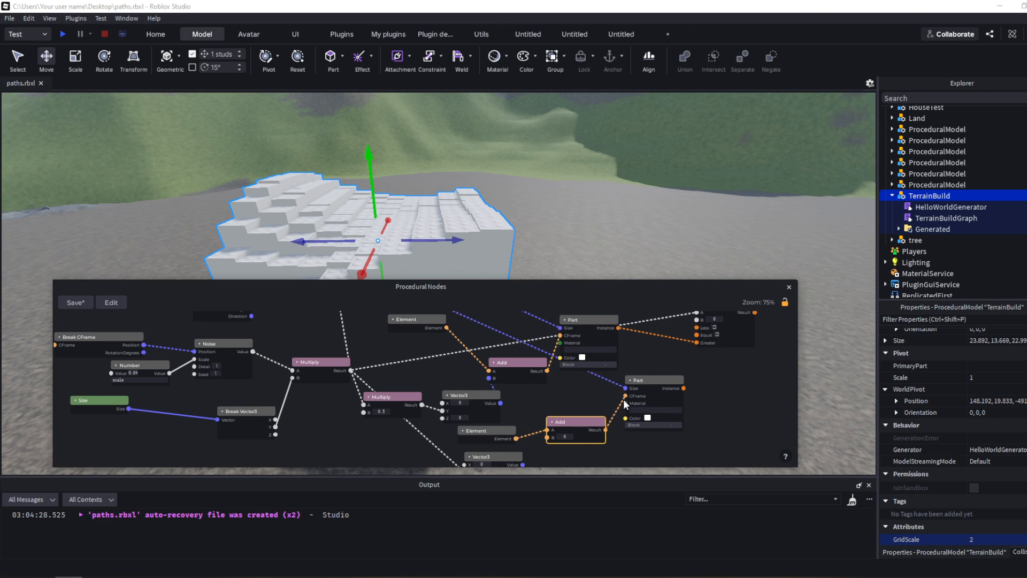
pyautogui.moveTo(548, 459); pyautogui.dragTo(541, 428, button='middle')
pyautogui.scroll(1, 541, 432)
pyautogui.moveTo(484, 422)
pyautogui.mouseDown()
pyautogui.moveTo(444, 422)
pyautogui.moveTo(526, 425)
pyautogui.moveTo(500, 428)
pyautogui.mouseUp()
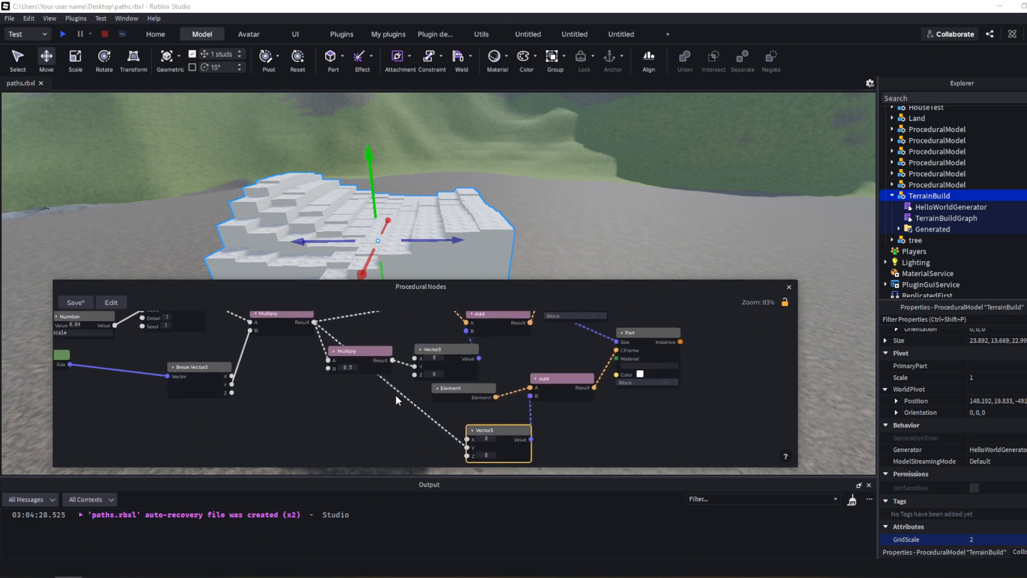
# Insert an Add node with B set to 0.5 between the first Multiply's Result and the new Vector3's Y, and save the graph.
pyautogui.rightClick(501, 426)
pyautogui.write('add')
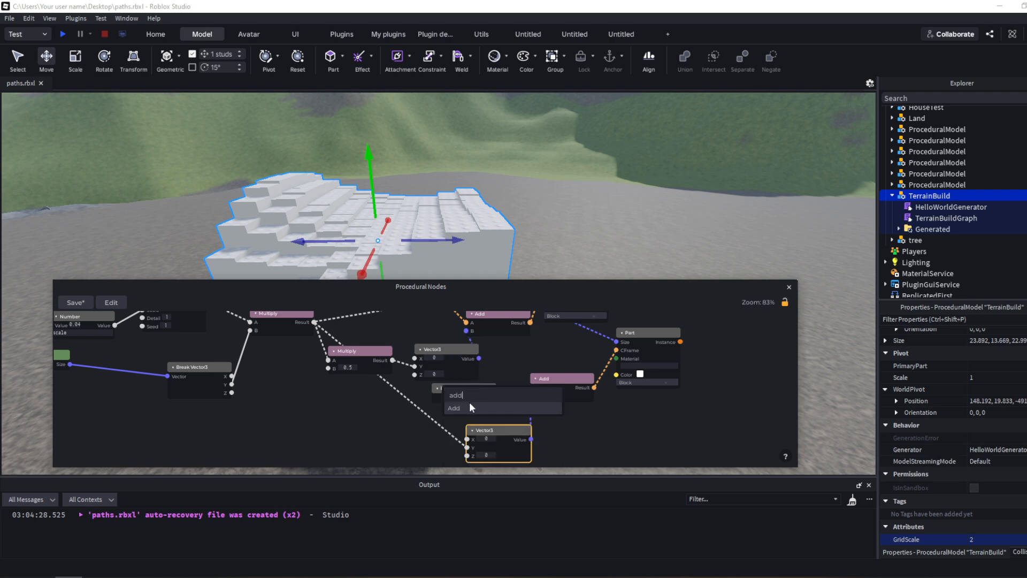
pyautogui.click(470, 407)
pyautogui.moveTo(467, 403); pyautogui.dragTo(418, 420)
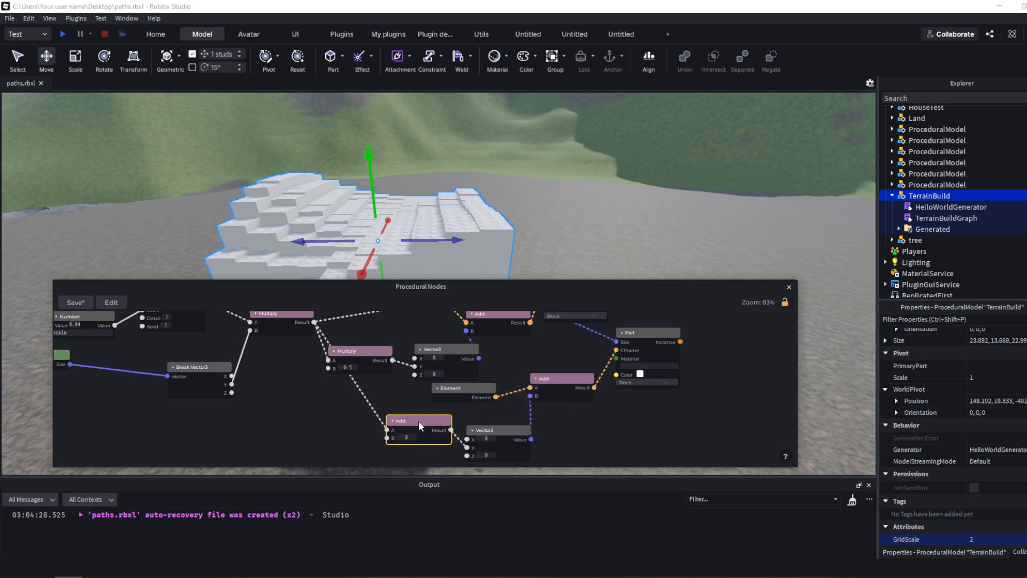
pyautogui.click(406, 437)
pyautogui.write('.5')
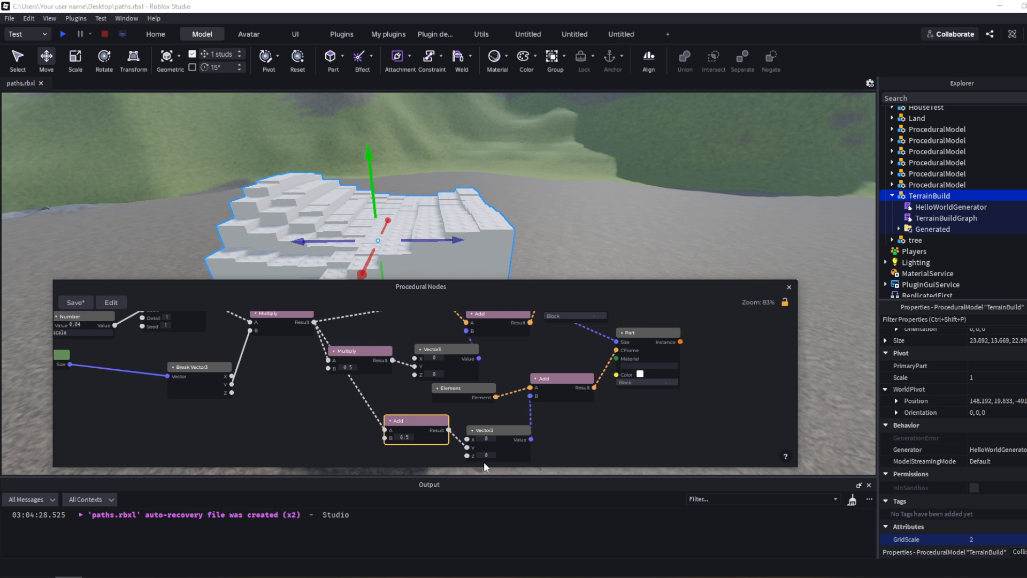
pyautogui.hotkey('ctrl', 's')
# Set the second Part's color to bright green and save the graph.
pyautogui.click(557, 417)
pyautogui.click(631, 383)
pyautogui.click(639, 374)
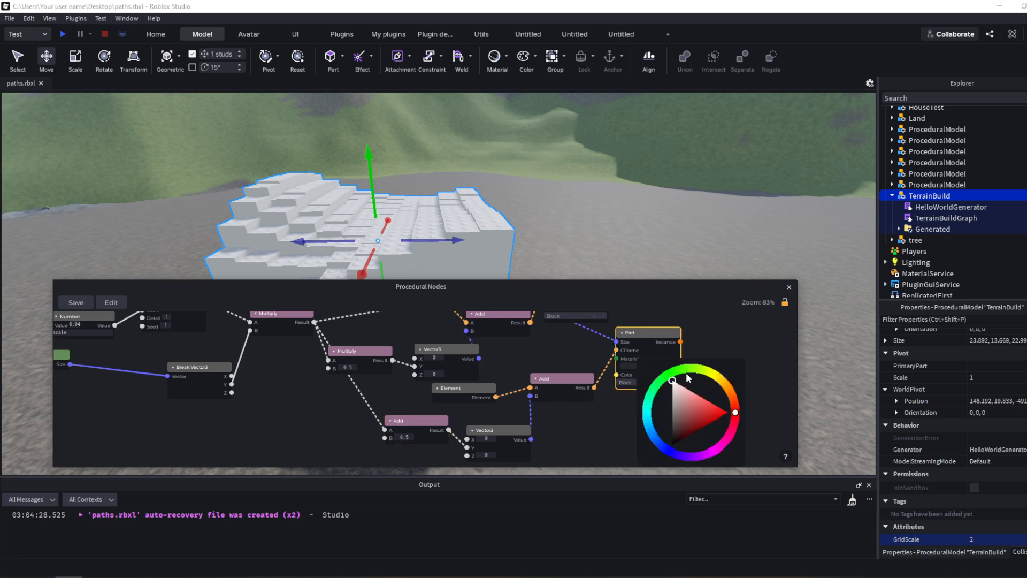
pyautogui.click(678, 370)
pyautogui.click(687, 386)
pyautogui.hotkey('ctrl', 's')
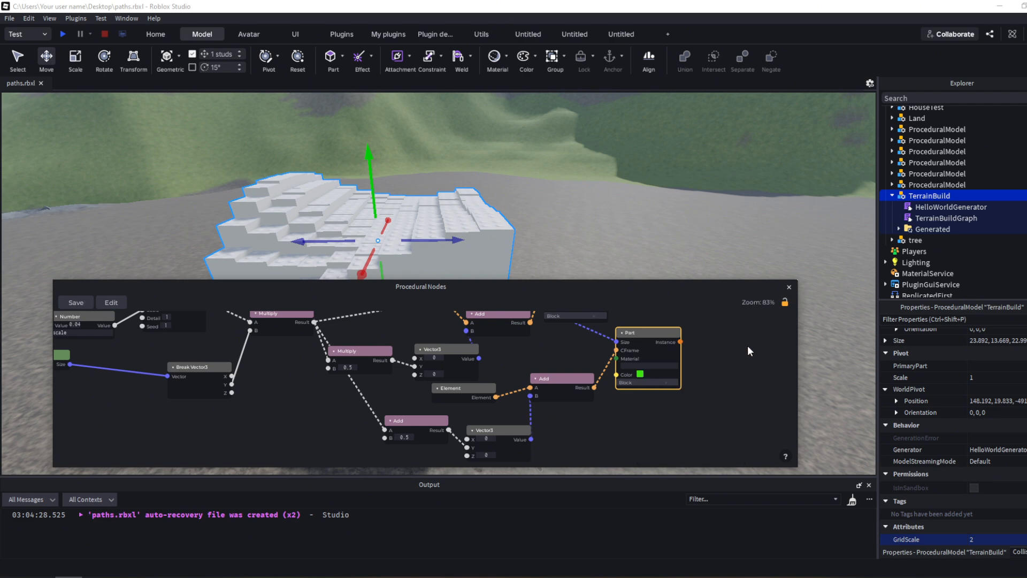
# Move the Compare node farther from the Parts and add an Instance To Model node in the freed space.
pyautogui.moveTo(554, 224); pyautogui.dragTo(561, 231, button='right')
pyautogui.press('w')
pyautogui.moveTo(651, 373); pyautogui.dragTo(467, 457, button='middle')
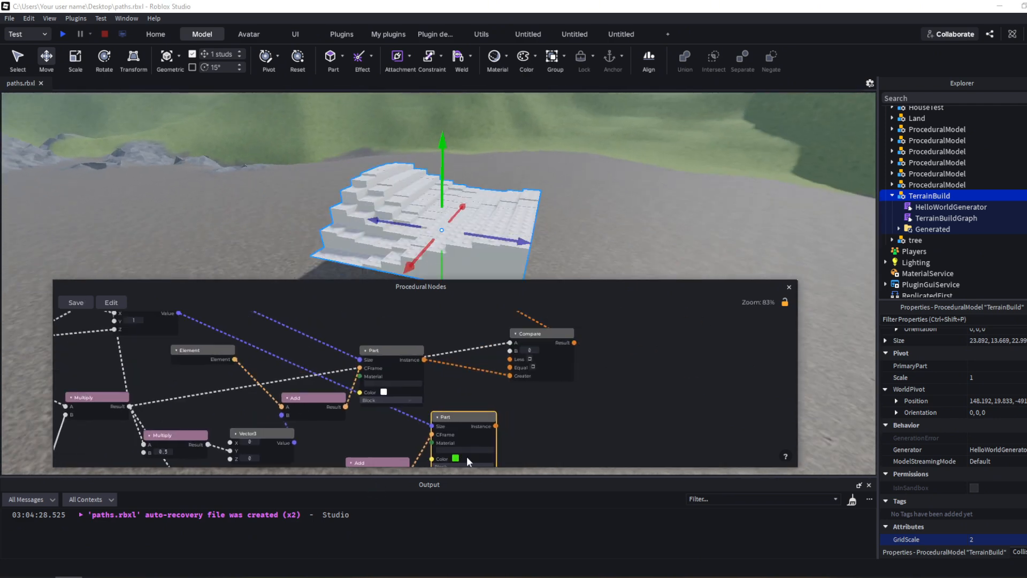
pyautogui.moveTo(547, 333); pyautogui.dragTo(639, 315)
pyautogui.rightClick(561, 403)
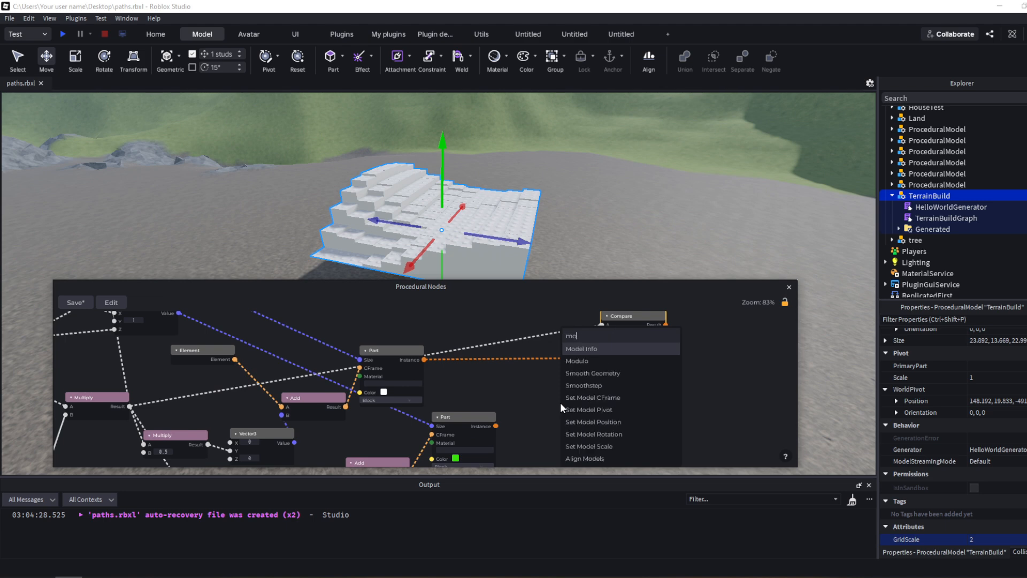
pyautogui.write('model')
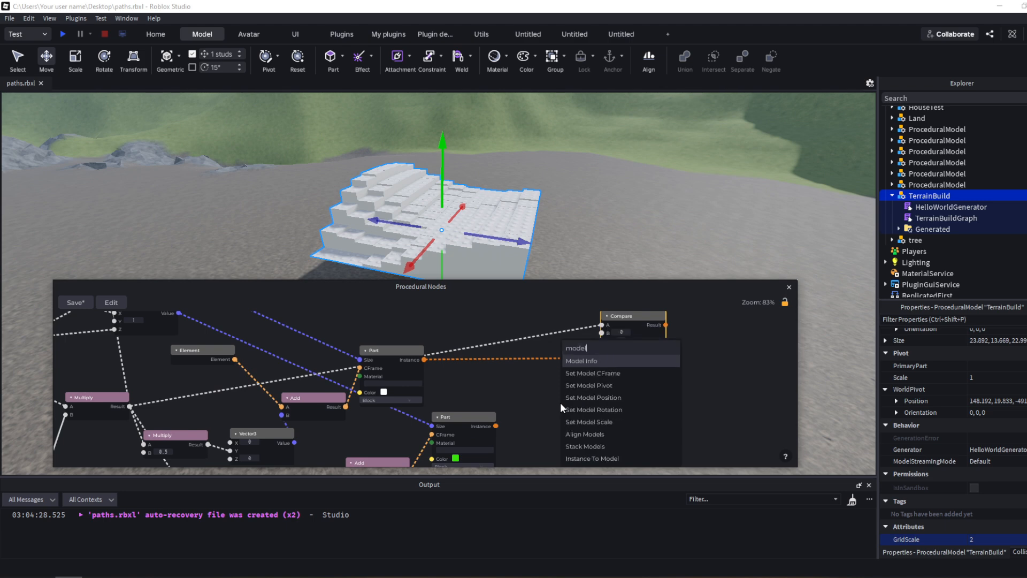
pyautogui.click(579, 458)
# Connect both Parts' Instance outputs to Instance To Model and its Model output to Compare's Greater, and save the graph.
pyautogui.scroll(4, 529, 417)
pyautogui.moveTo(480, 431); pyautogui.dragTo(555, 419)
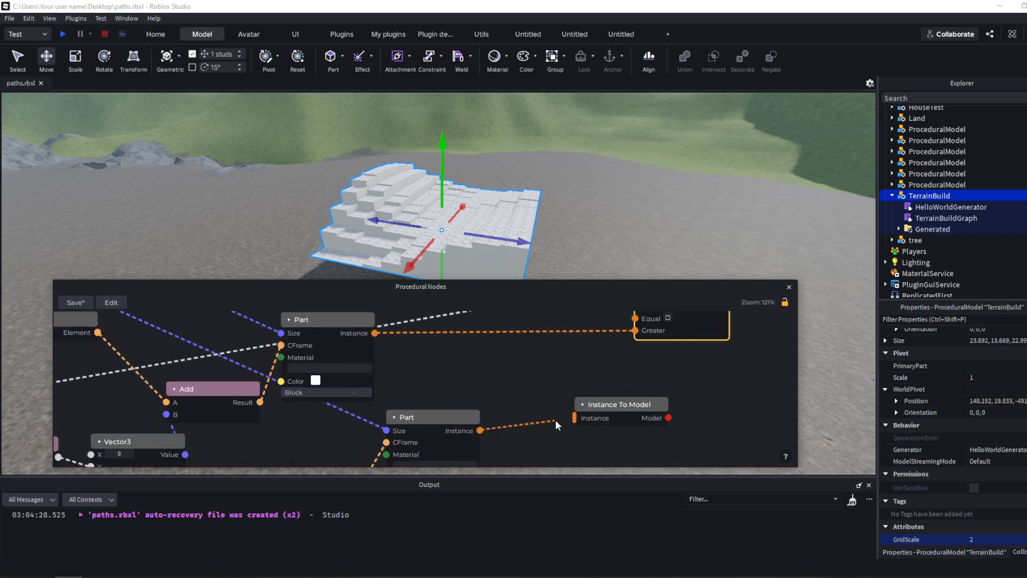
pyautogui.moveTo(375, 333); pyautogui.dragTo(593, 416)
pyautogui.moveTo(669, 418); pyautogui.dragTo(636, 330)
pyautogui.hotkey('ctrl', 's')
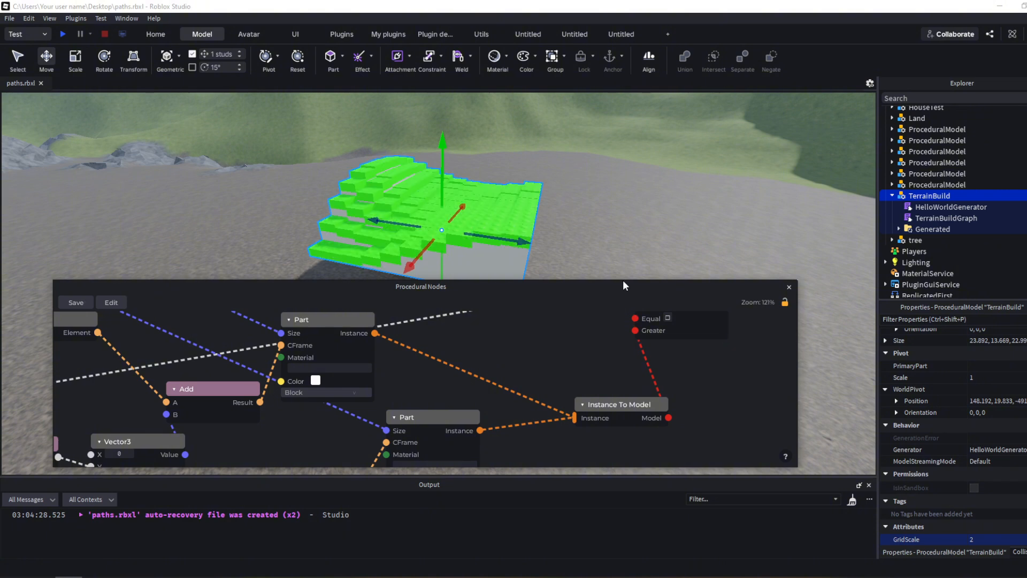
# Set the first Part's color to a muted reddish brown and save the graph.
pyautogui.click(315, 380)
pyautogui.click(350, 390)
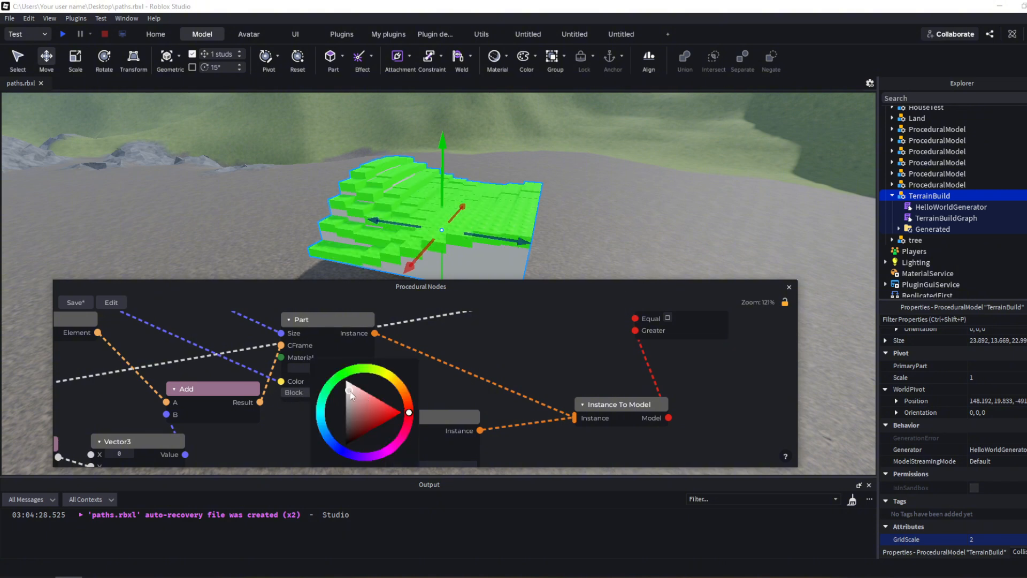
pyautogui.moveTo(356, 416); pyautogui.dragTo(362, 416)
pyautogui.click(408, 405)
pyautogui.click(441, 377)
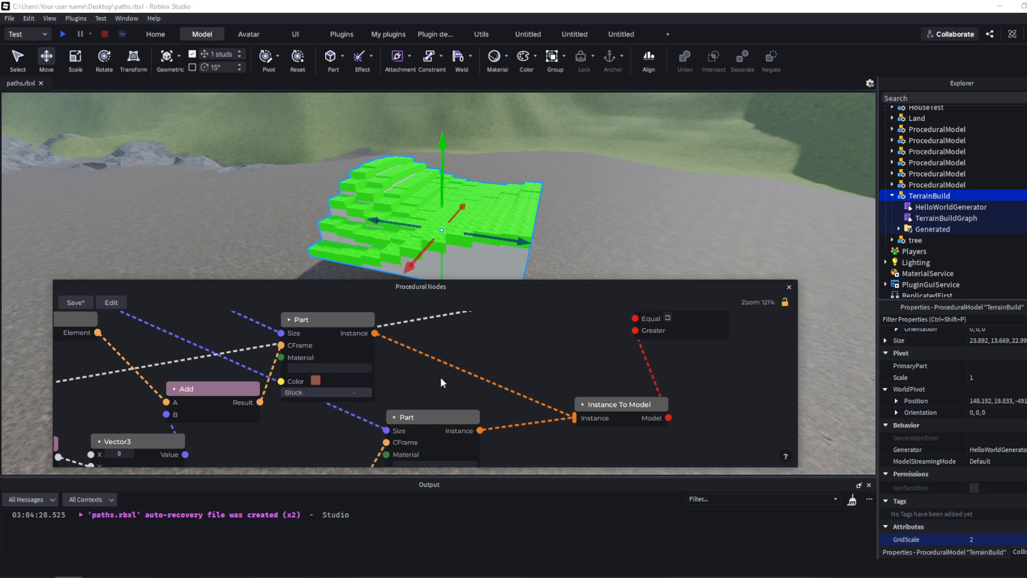
pyautogui.hotkey('ctrl', 's')
# Scale the TerrainBuild model up to about 45.9 studs along X and about 105 studs along Z.
pyautogui.moveTo(600, 226); pyautogui.dragTo(599, 226, button='right')
pyautogui.press('s')
pyautogui.press('w')
pyautogui.press('s')
pyautogui.click(76, 64)
pyautogui.moveTo(460, 195); pyautogui.dragTo(706, 191)
pyautogui.moveTo(539, 188); pyautogui.dragTo(539, 188, button='right')
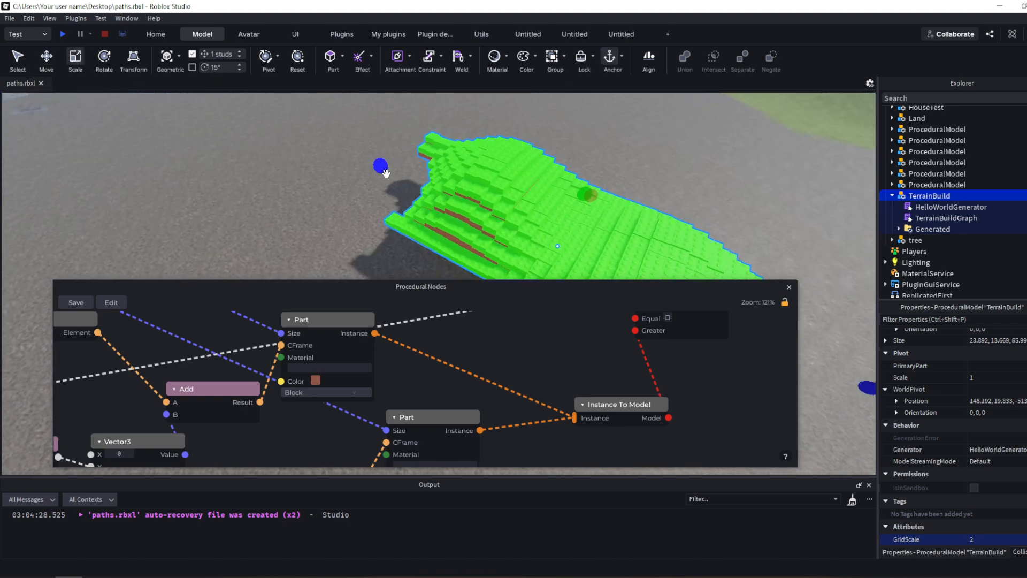
pyautogui.moveTo(384, 168); pyautogui.dragTo(263, 132)
pyautogui.moveTo(412, 157); pyautogui.dragTo(412, 156, button='right')
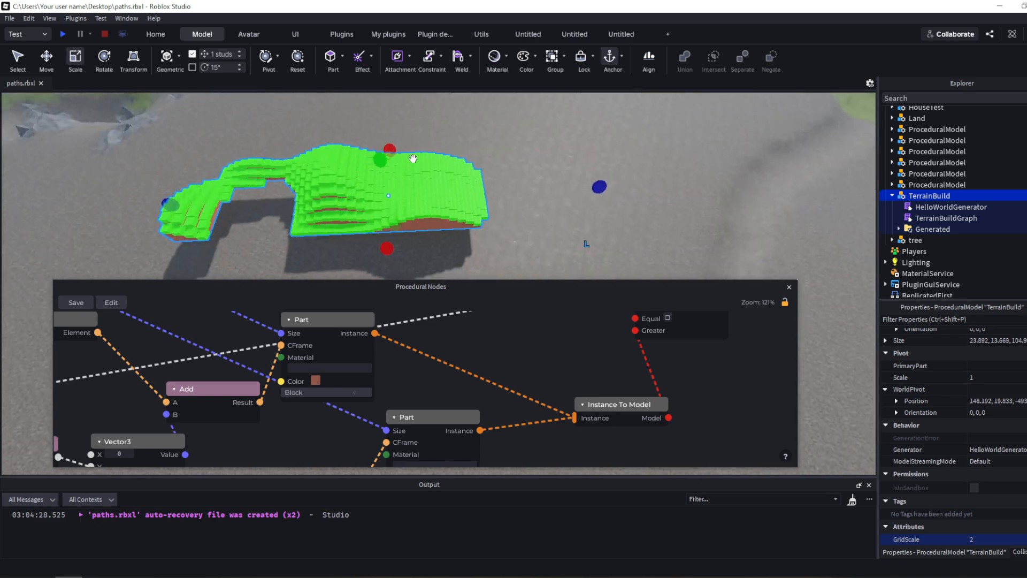
pyautogui.moveTo(392, 149); pyautogui.dragTo(390, 104)
pyautogui.moveTo(455, 220); pyautogui.dragTo(455, 220, button='right')
# Add a Color Ramp node below the grass Part and connect its Color output to the Part's Color input.
pyautogui.scroll(-5, 573, 412)
pyautogui.scroll(-3, 570, 401)
pyautogui.moveTo(571, 401); pyautogui.dragTo(542, 454, button='middle')
pyautogui.moveTo(535, 420); pyautogui.dragTo(552, 330, button='middle')
pyautogui.scroll(-5, 551, 400)
pyautogui.scroll(5, 547, 400)
pyautogui.scroll(4, 482, 420)
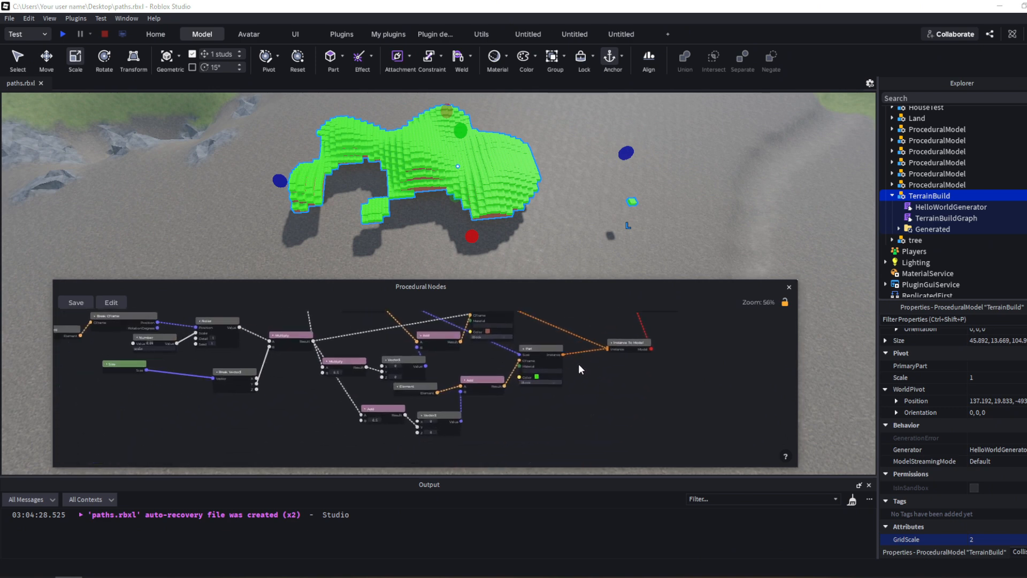
pyautogui.rightClick(481, 421)
pyautogui.write('colo')
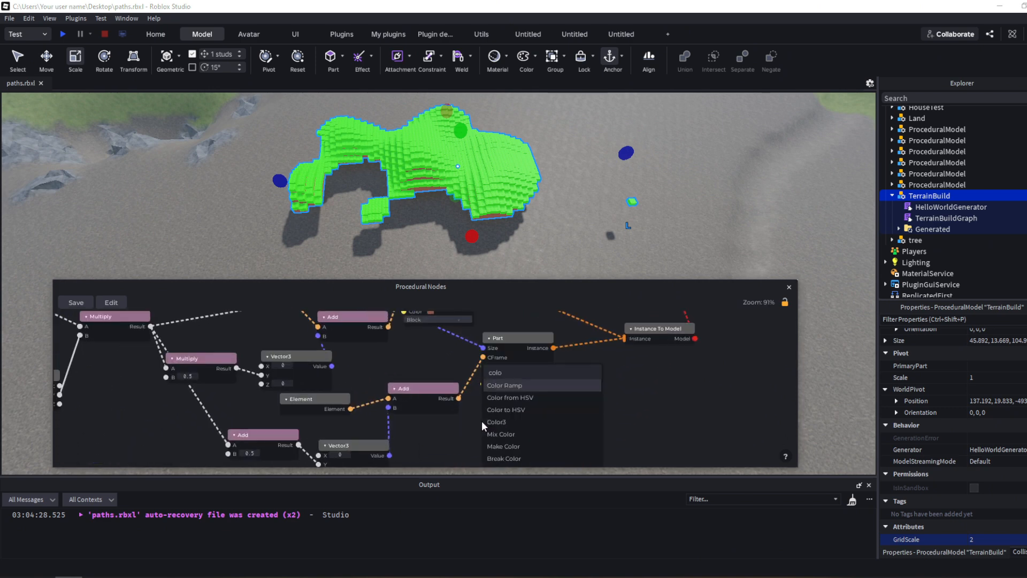
pyautogui.press('Return')
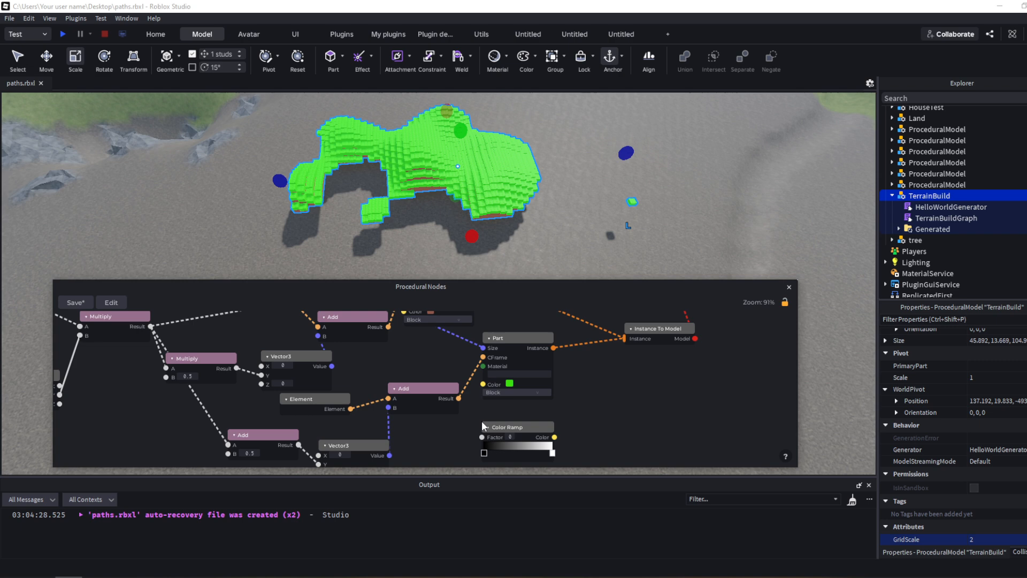
pyautogui.moveTo(555, 437); pyautogui.dragTo(483, 384)
# Set both end stops of the Color Ramp to light green shades and save the graph.
pyautogui.click(553, 453)
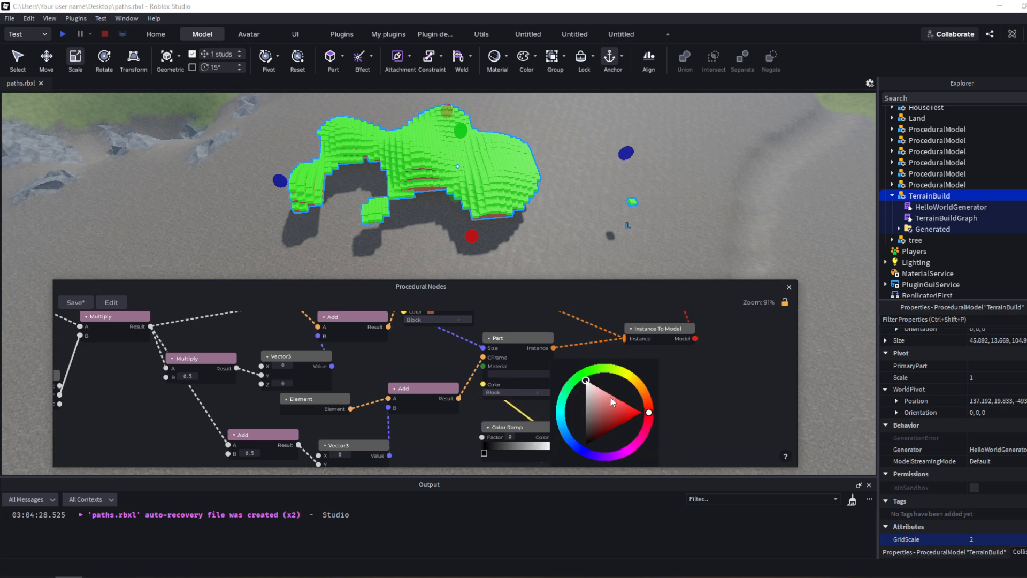
pyautogui.click(595, 370)
pyautogui.click(598, 394)
pyautogui.click(485, 452)
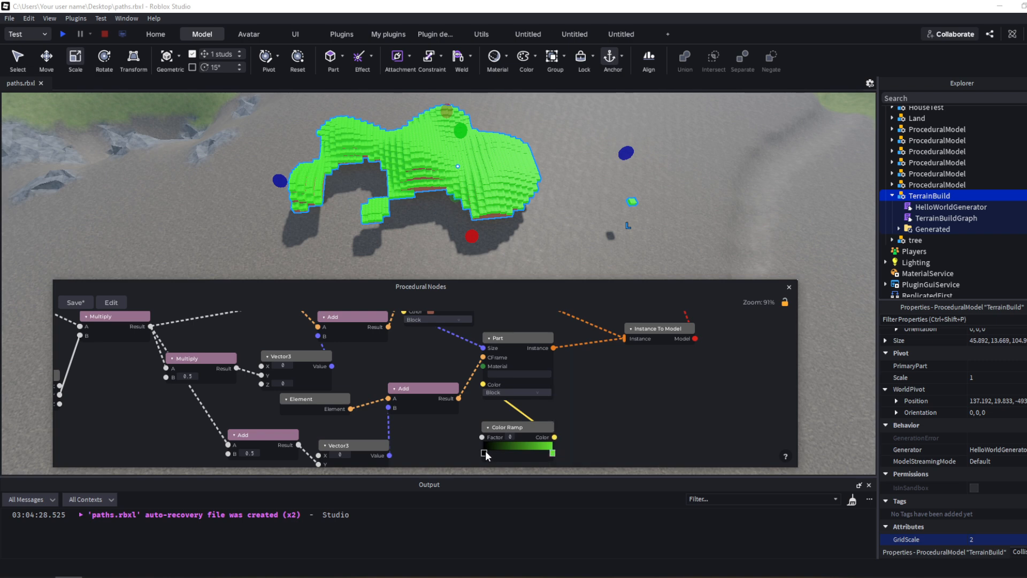
pyautogui.click(523, 370)
pyautogui.click(530, 395)
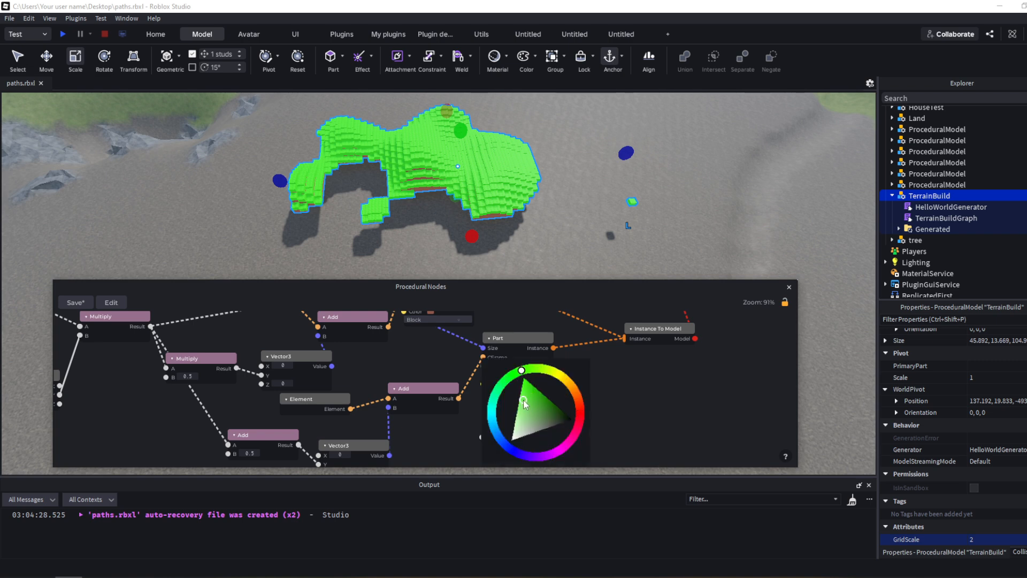
pyautogui.click(615, 391)
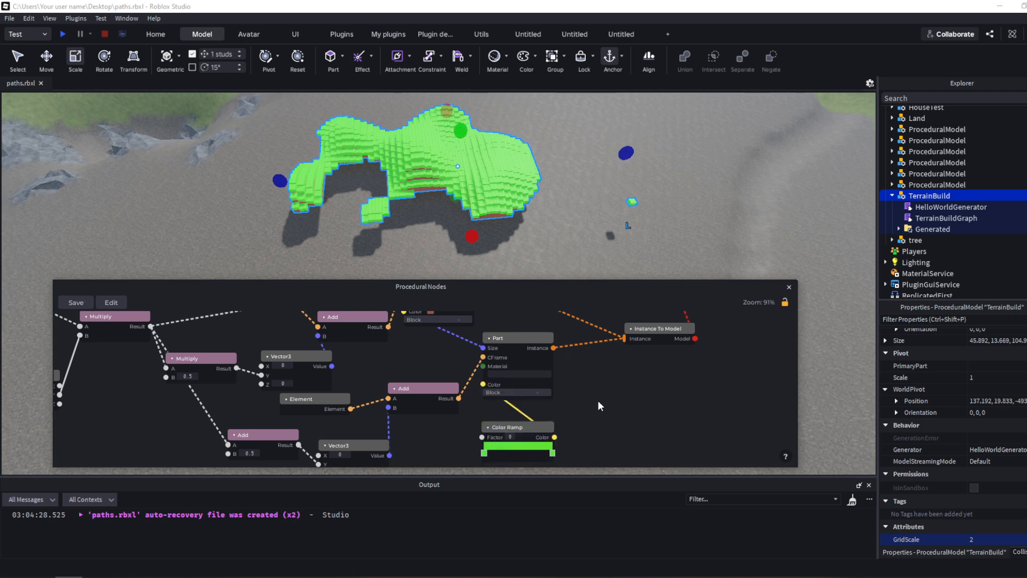
# Duplicate the brown ground Part and place the copy above the original, just under the Map Array node.
pyautogui.scroll(4, 493, 230)
pyautogui.moveTo(492, 230); pyautogui.dragTo(500, 202, button='right')
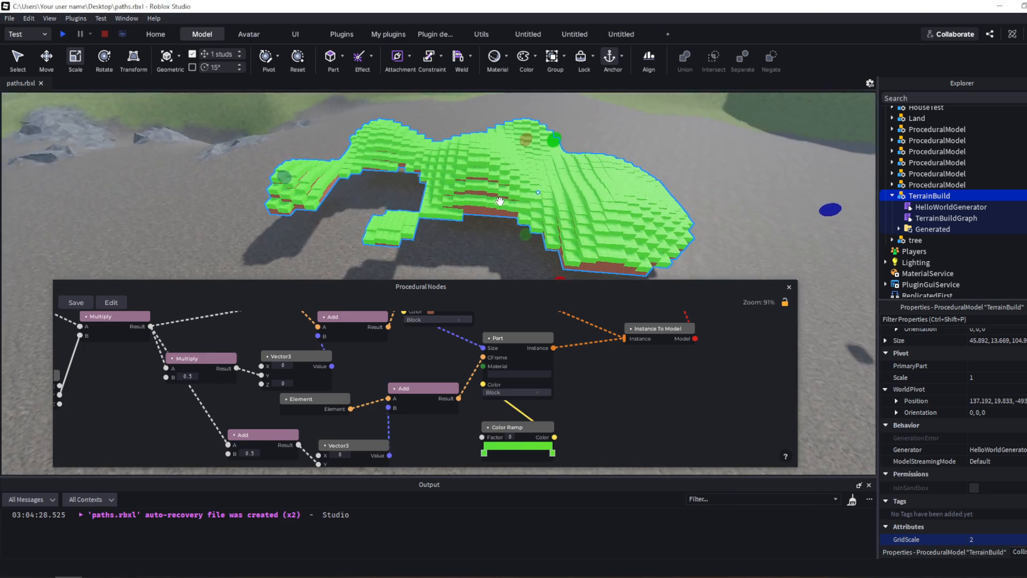
pyautogui.scroll(-10, 567, 382)
pyautogui.scroll(3, 583, 395)
pyautogui.moveTo(584, 393); pyautogui.dragTo(535, 411, button='middle')
pyautogui.scroll(5, 564, 377)
pyautogui.moveTo(422, 358); pyautogui.dragTo(454, 371, button='middle')
pyautogui.scroll(1, 419, 370)
pyautogui.scroll(-2, 419, 370)
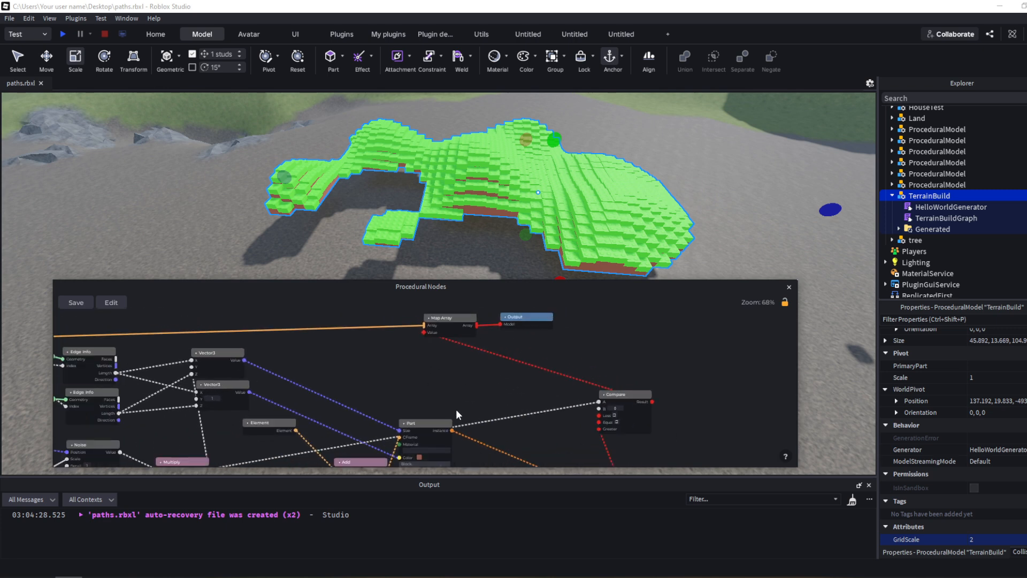
pyautogui.moveTo(456, 410); pyautogui.dragTo(447, 360, button='middle')
pyautogui.hotkey('ctrl', 'c')
pyautogui.hotkey('ctrl', 'v')
pyautogui.moveTo(463, 360); pyautogui.dragTo(451, 329)
pyautogui.moveTo(451, 330); pyautogui.dragTo(495, 401, button='middle')
# Connect the Value of the Vector3 with Y 1 to the copied Part's Size and its Instance to Compare's Less and Equal.
pyautogui.moveTo(281, 414); pyautogui.dragTo(480, 375)
pyautogui.scroll(1, 518, 391)
pyautogui.moveTo(519, 391); pyautogui.dragTo(427, 353, button='middle')
pyautogui.moveTo(419, 351); pyautogui.dragTo(555, 411)
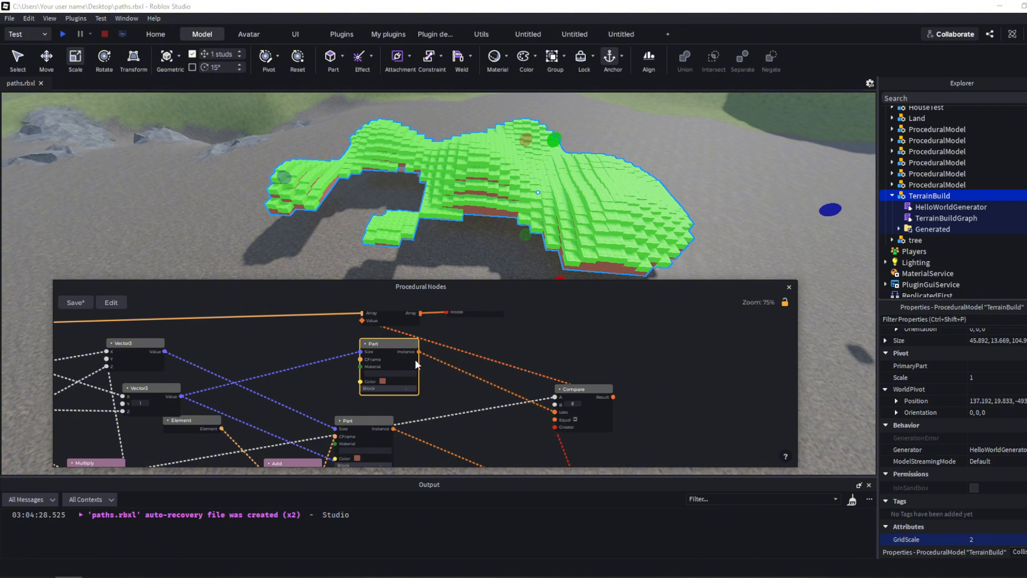
pyautogui.moveTo(419, 352); pyautogui.dragTo(555, 420)
# Set the copied Part's color to light water blue, connect Element to its CFrame, and save the graph.
pyautogui.click(383, 381)
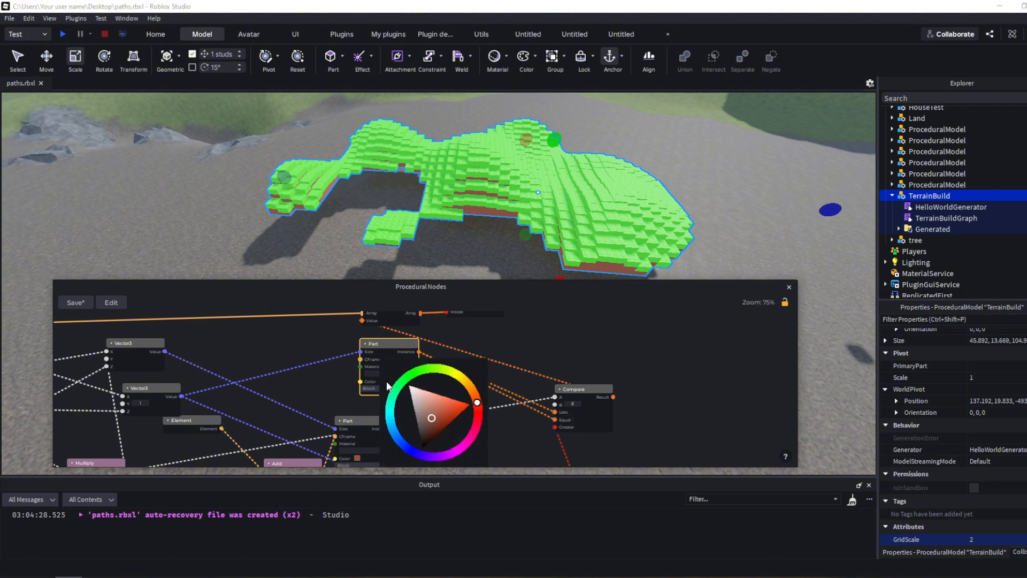
pyautogui.click(390, 419)
pyautogui.moveTo(427, 410); pyautogui.dragTo(420, 412)
pyautogui.moveTo(352, 385)
pyautogui.mouseDown(button='middle')
pyautogui.moveTo(445, 328)
pyautogui.moveTo(428, 332)
pyautogui.moveTo(441, 350)
pyautogui.mouseUp(button='middle')
pyautogui.click(420, 322)
pyautogui.moveTo(323, 394); pyautogui.dragTo(466, 324)
pyautogui.hotkey('ctrl', 's')
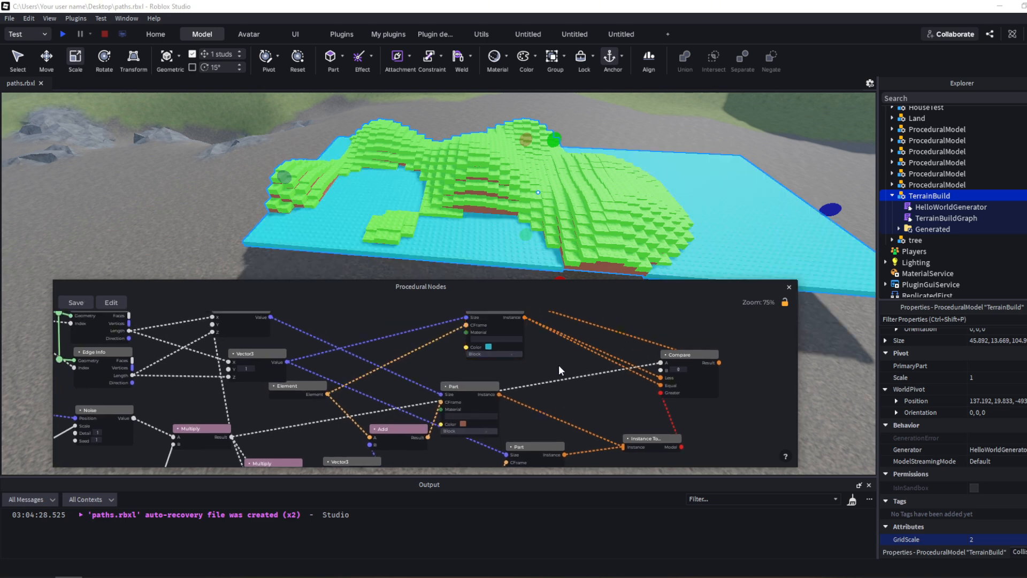
# Scale the TerrainBuild model up to about 63.9 studs along X.
pyautogui.moveTo(570, 214); pyautogui.dragTo(571, 214, button='right')
pyautogui.moveTo(562, 190)
pyautogui.mouseDown()
pyautogui.moveTo(622, 163)
pyautogui.moveTo(571, 188)
pyautogui.mouseUp()
pyautogui.moveTo(487, 235); pyautogui.dragTo(487, 235, button='right')
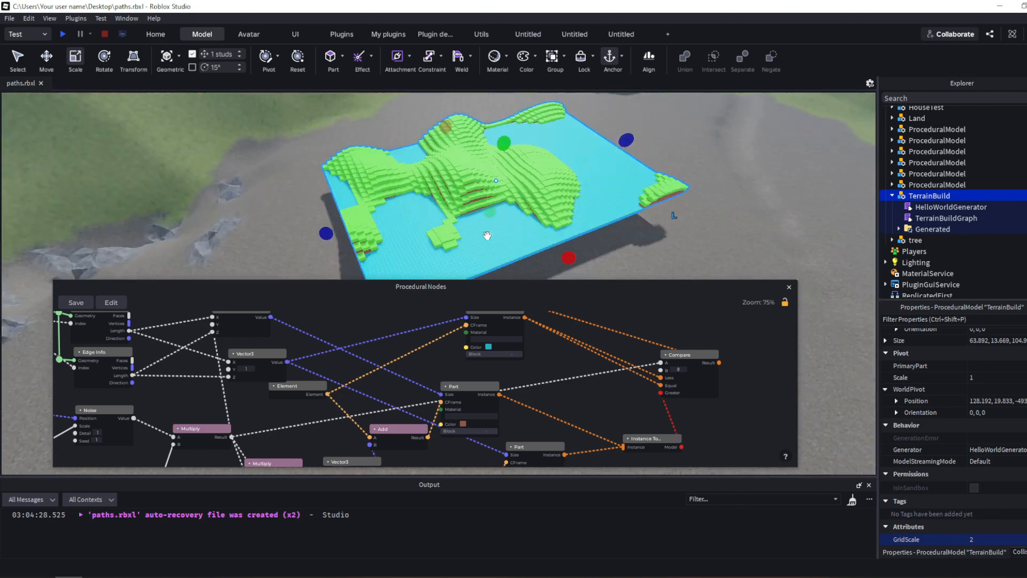
# Shift the Noise node to make room and insert an Add node between Noise and Multiply.
pyautogui.scroll(5, 487, 235)
pyautogui.scroll(-4, 488, 236)
pyautogui.scroll(-1, 398, 379)
pyautogui.moveTo(300, 407); pyautogui.dragTo(498, 387, button='middle')
pyautogui.scroll(-4, 478, 407)
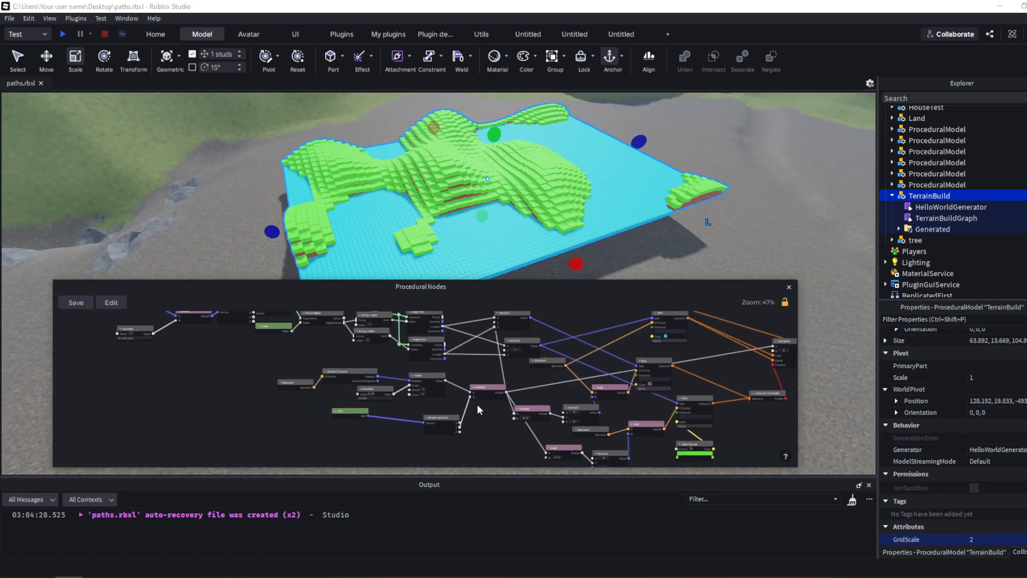
pyautogui.scroll(4, 477, 407)
pyautogui.moveTo(391, 360); pyautogui.dragTo(370, 358)
pyautogui.rightClick(454, 349)
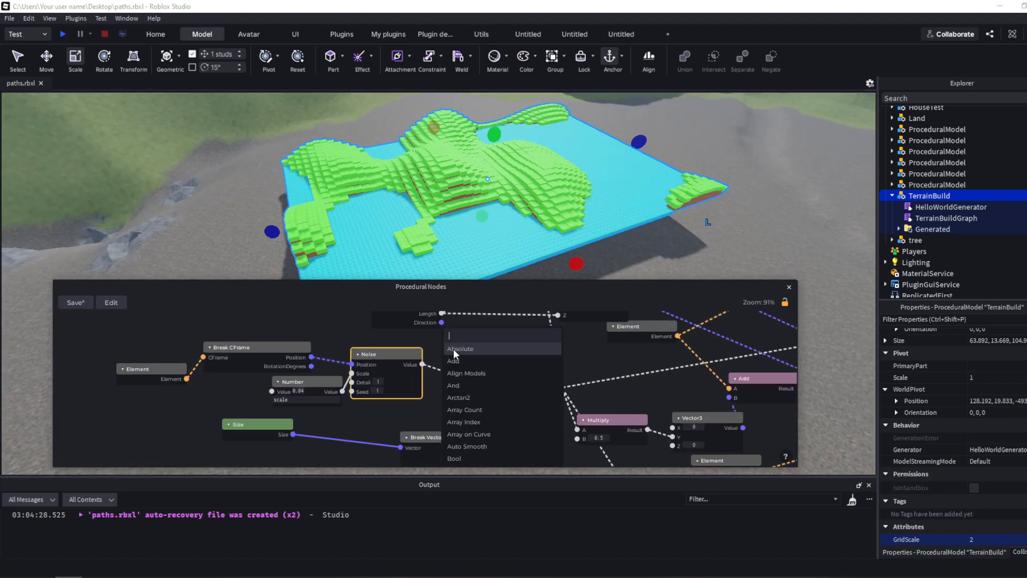
pyautogui.write('add')
pyautogui.click(455, 368)
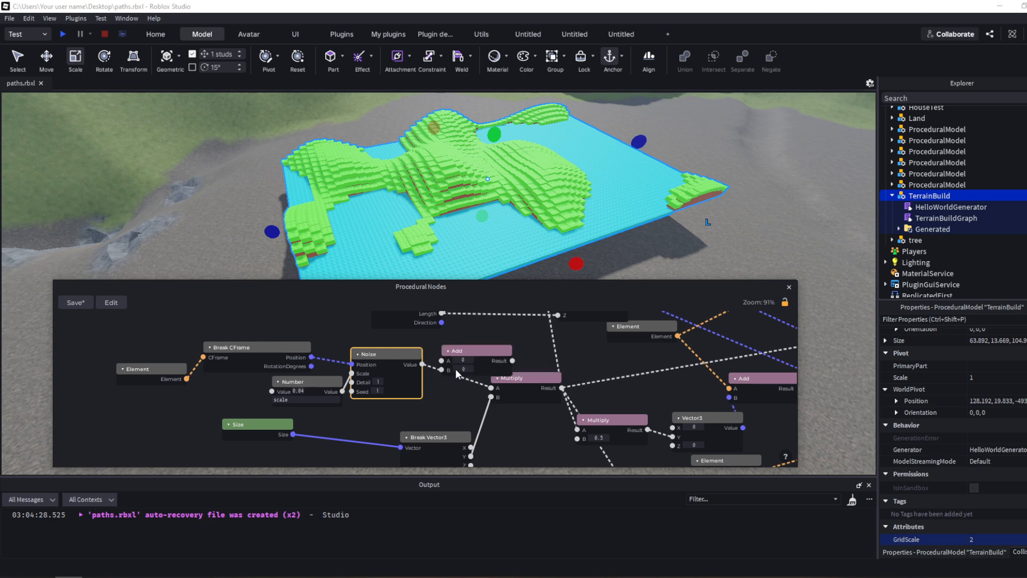
pyautogui.moveTo(451, 371); pyautogui.dragTo(459, 363)
# Add a Number node with value 0.5 and connect it to the new Add node's B input.
pyautogui.rightClick(358, 411)
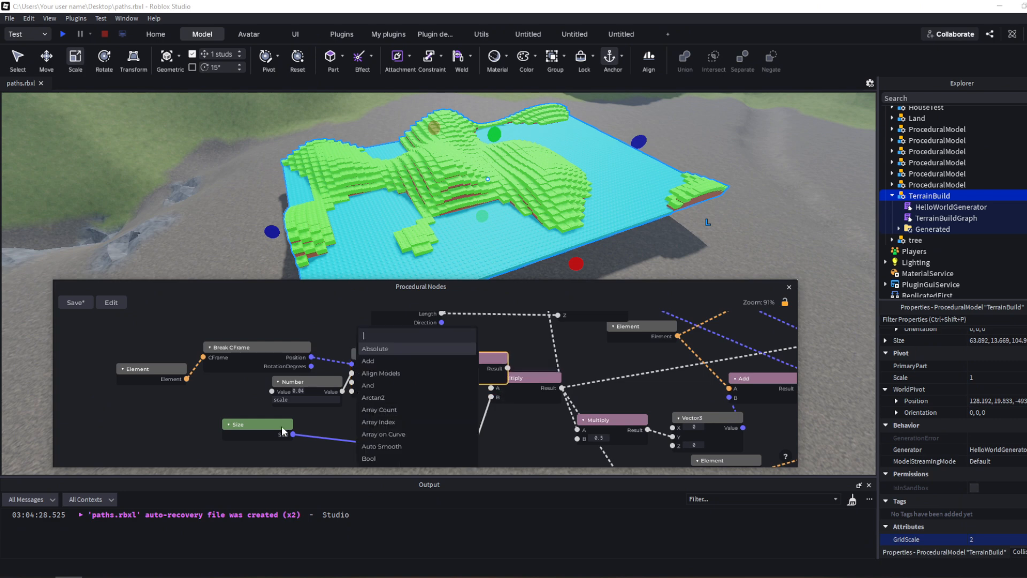
pyautogui.write('numb')
pyautogui.press('Return')
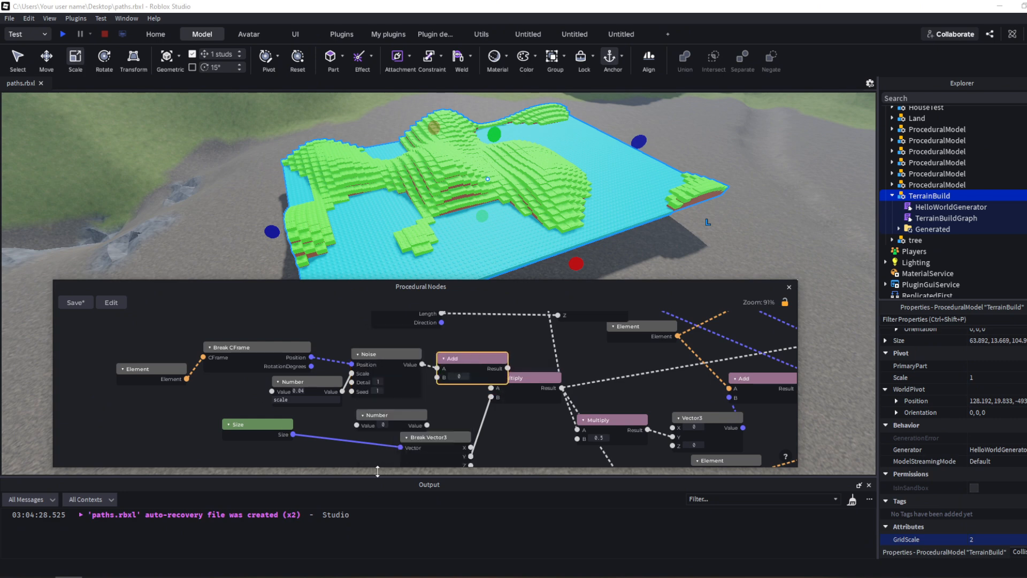
pyautogui.moveTo(426, 425); pyautogui.dragTo(437, 377)
pyautogui.click(385, 425)
# Mark the 0.5 Number as an attribute named Height, move it beneath the scale Number, and save the graph.
pyautogui.rightClick(409, 411)
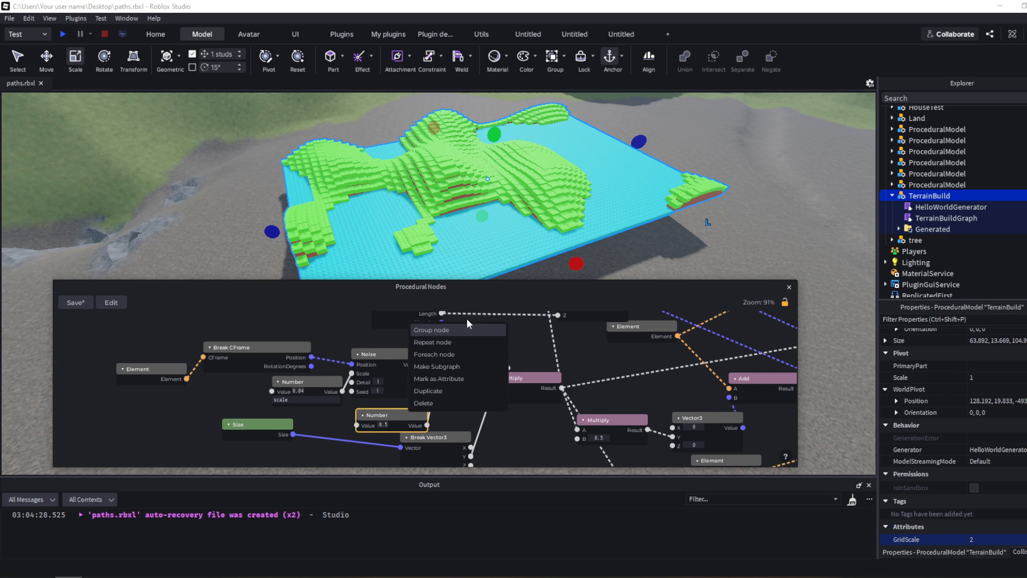
pyautogui.click(467, 385)
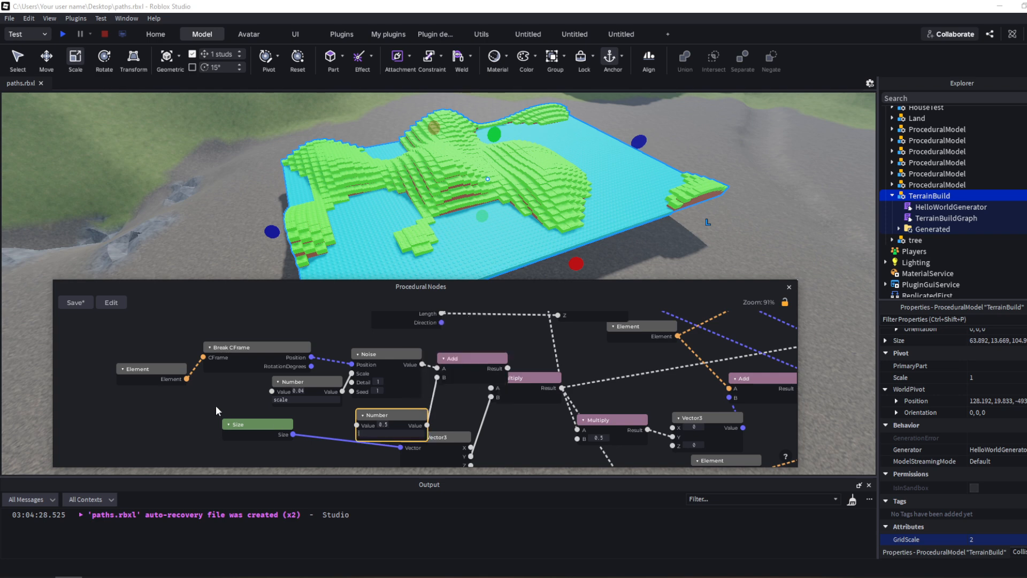
pyautogui.write('Height')
pyautogui.moveTo(381, 421); pyautogui.dragTo(315, 410)
pyautogui.hotkey('ctrl', 's')
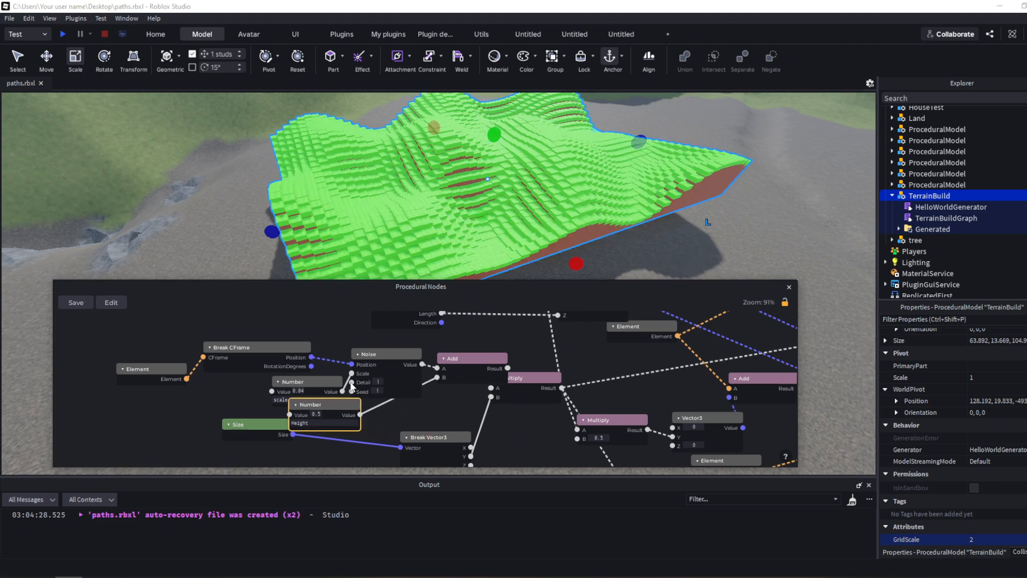
# Scale the TerrainBuild model up to about 129.9 studs along Z.
pyautogui.scroll(10, 731, 228)
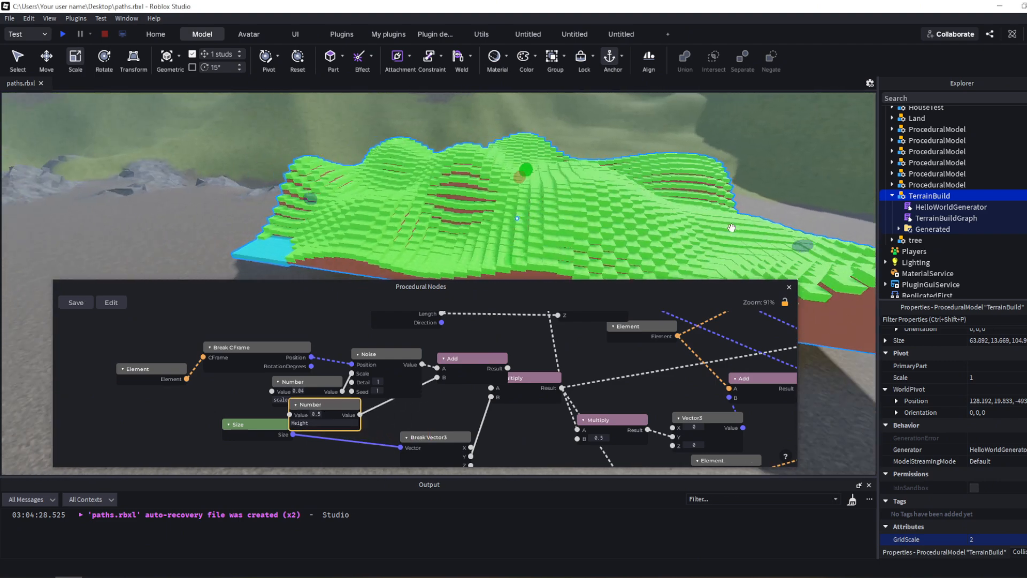
pyautogui.scroll(-8, 731, 228)
pyautogui.moveTo(373, 174); pyautogui.dragTo(321, 176)
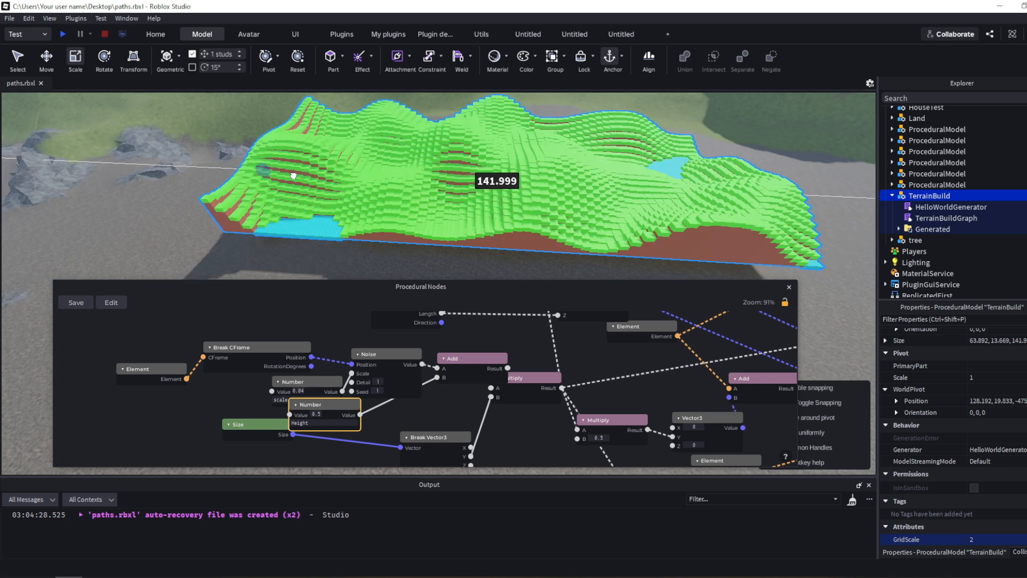
# Move the Size and Break Vector3 nodes down and the noise node group away from Add to free space between them.
pyautogui.scroll(-6, 476, 412)
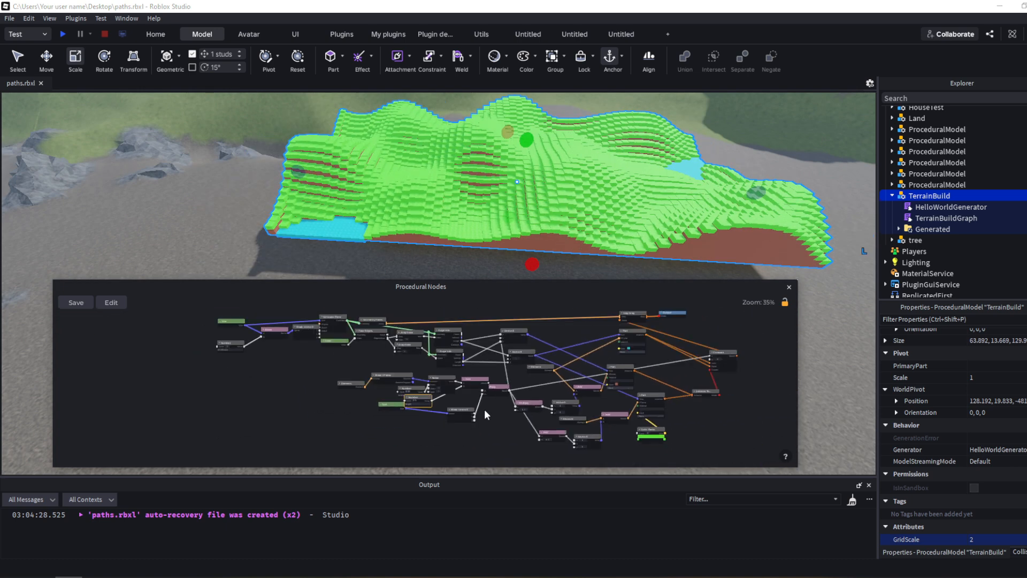
pyautogui.scroll(-1, 640, 412)
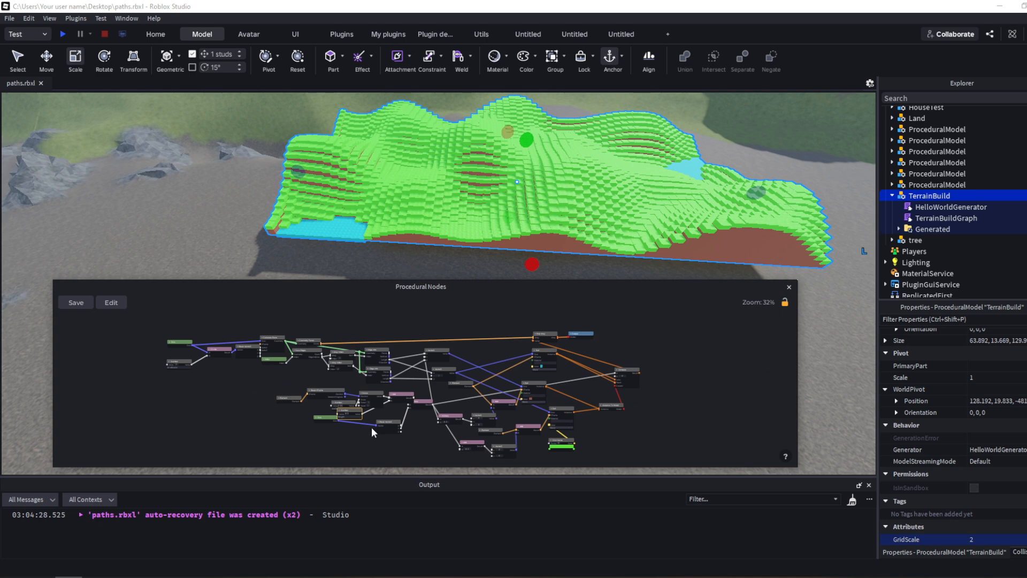
pyautogui.scroll(5, 371, 427)
pyautogui.moveTo(368, 402); pyautogui.dragTo(362, 430)
pyautogui.moveTo(466, 408); pyautogui.dragTo(411, 433)
pyautogui.moveTo(287, 335); pyautogui.dragTo(300, 363)
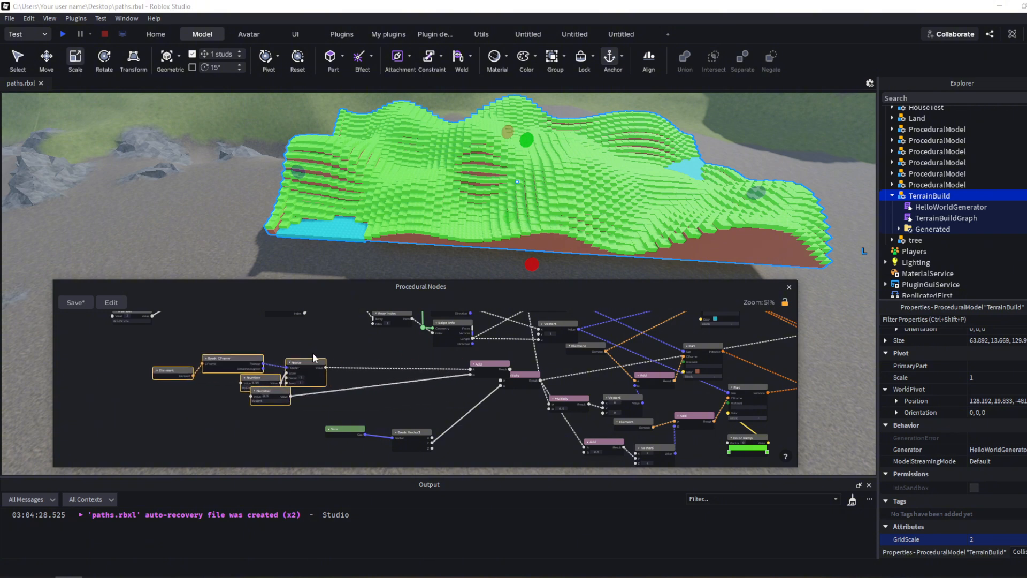
# Add a Multiply node above the wire running from Noise to Add.
pyautogui.scroll(5, 374, 387)
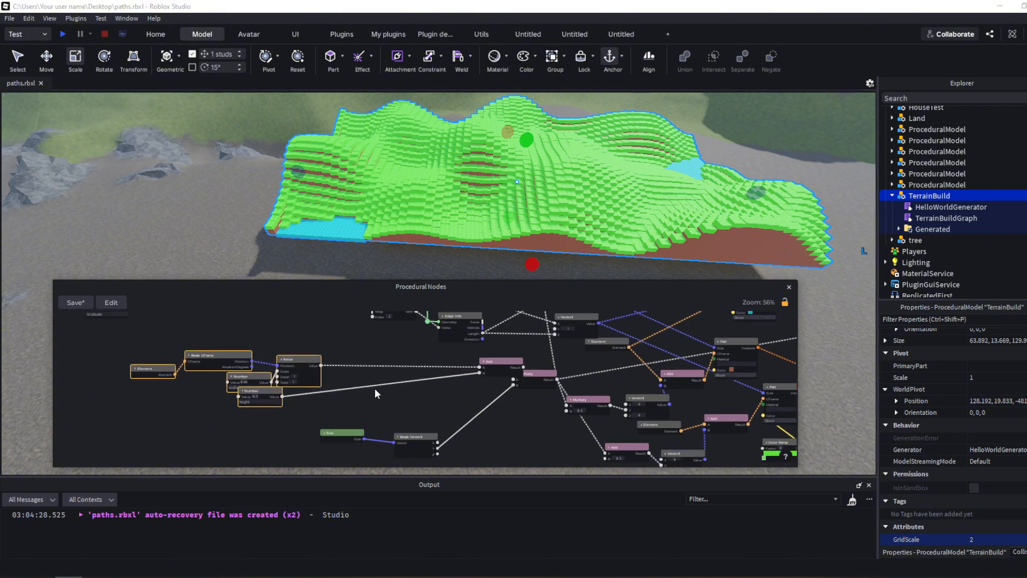
pyautogui.rightClick(421, 331)
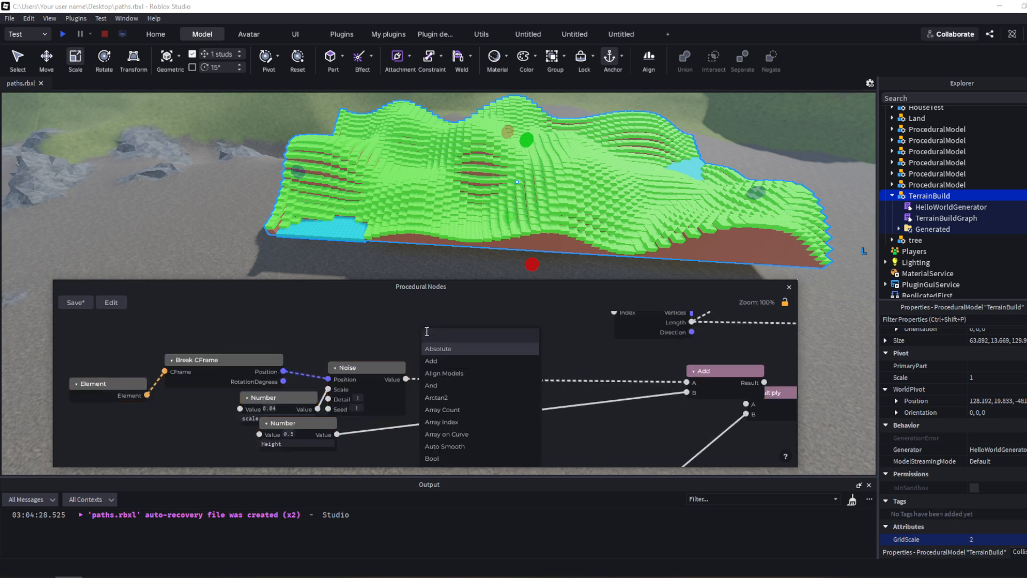
pyautogui.write('mult')
pyautogui.press('Return')
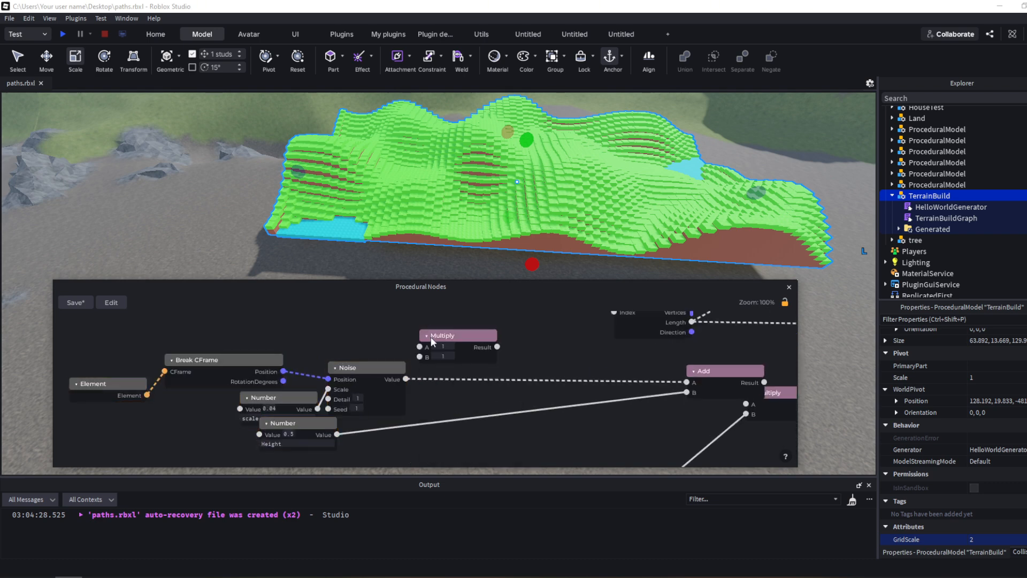
pyautogui.moveTo(432, 339); pyautogui.dragTo(514, 344)
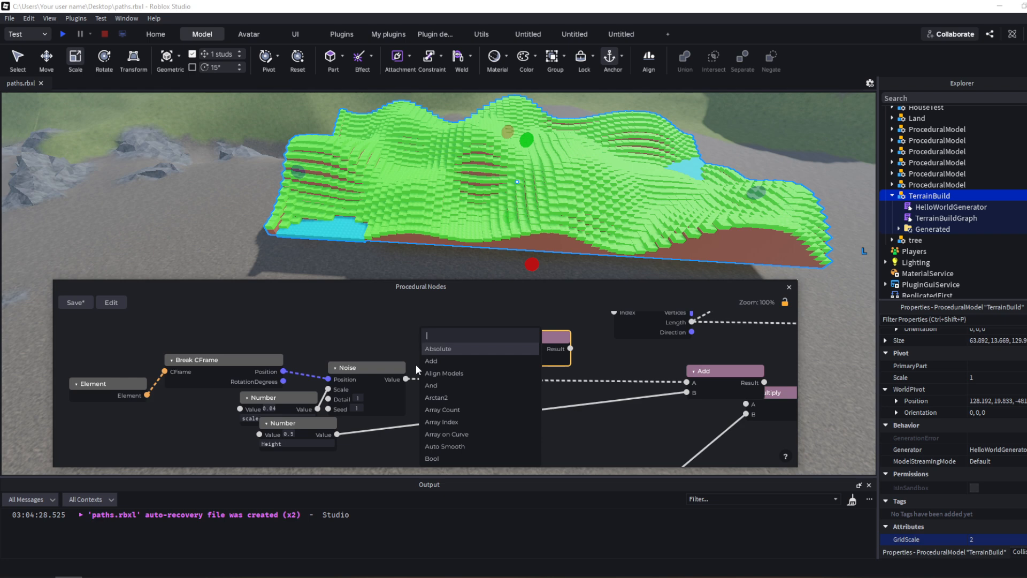
# Insert a Divide node after Noise and the new Multiply node before Add on their connecting wire.
pyautogui.write('div')
pyautogui.press('Return')
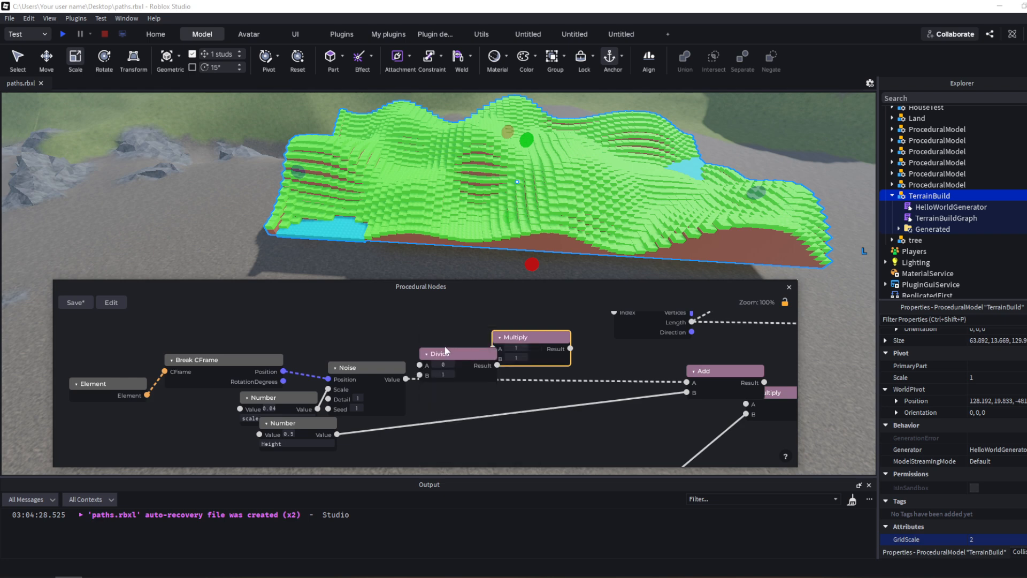
pyautogui.moveTo(446, 350); pyautogui.dragTo(455, 366)
pyautogui.moveTo(532, 356); pyautogui.dragTo(444, 352, button='middle')
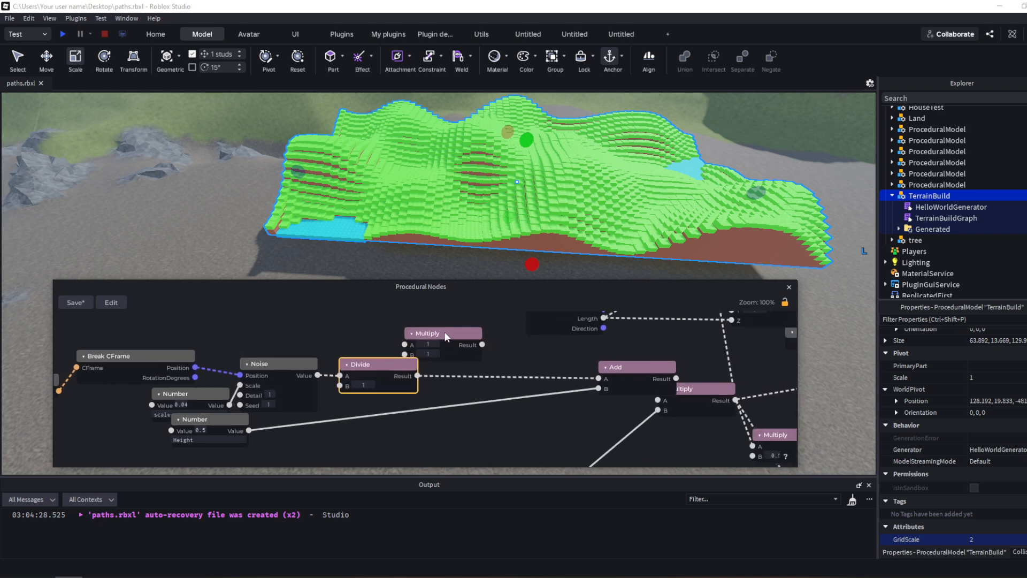
pyautogui.moveTo(447, 336); pyautogui.dragTo(542, 361)
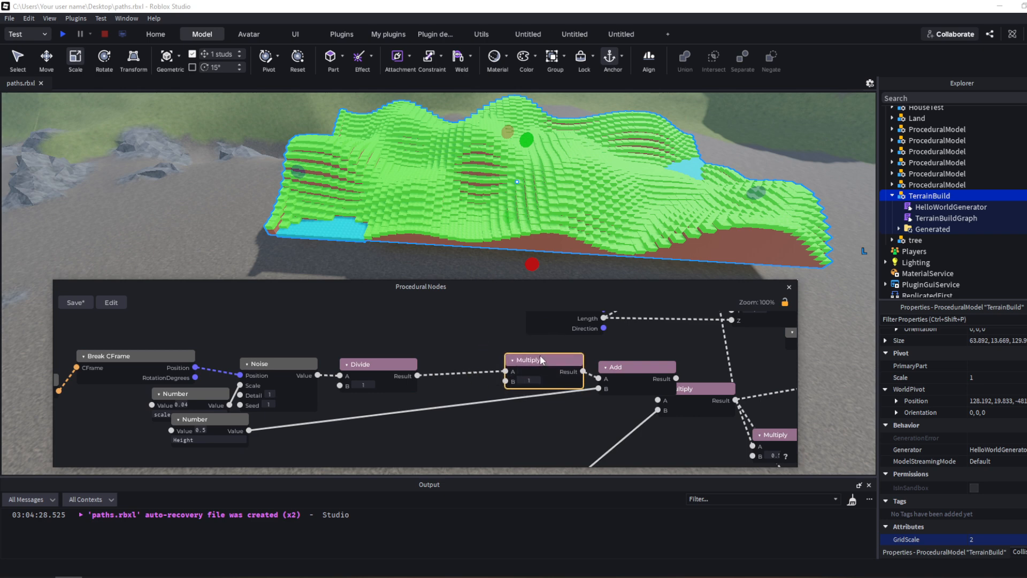
# Add a Floor node and insert it on the wire between Divide and Multiply.
pyautogui.rightClick(446, 342)
pyautogui.write('flot')
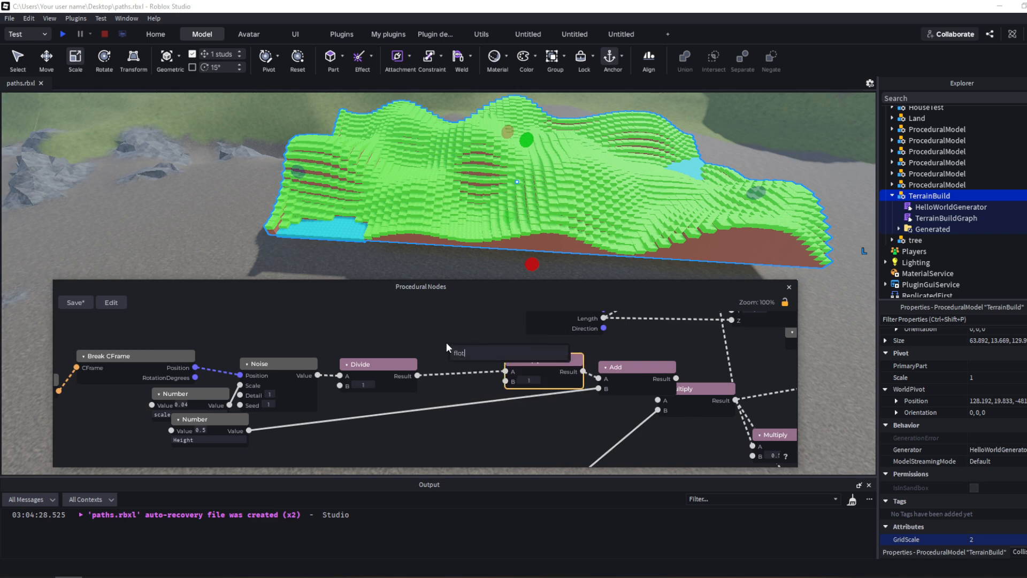
pyautogui.press('Return')
pyautogui.click(491, 349)
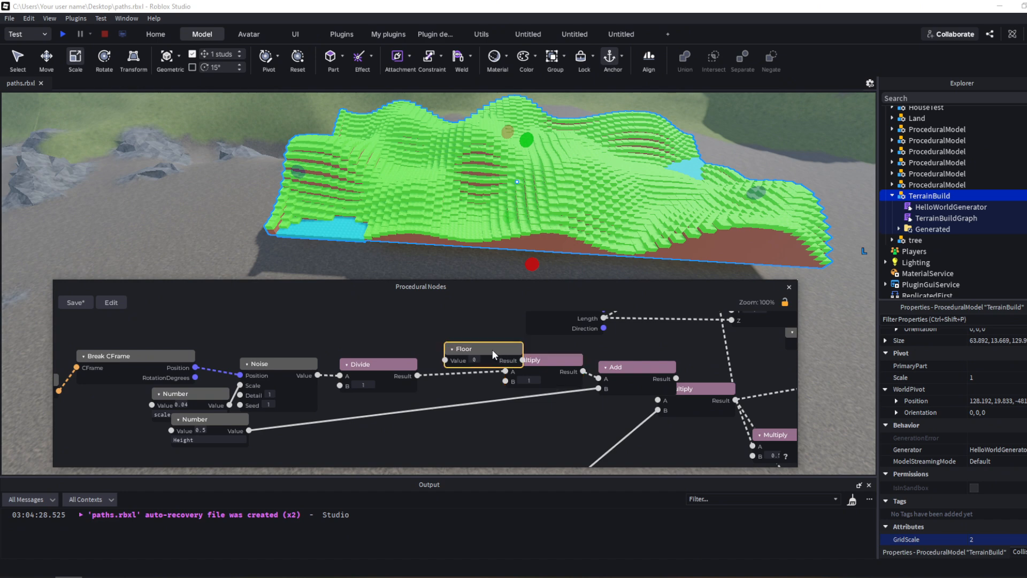
pyautogui.moveTo(492, 349)
pyautogui.mouseDown()
pyautogui.moveTo(474, 370)
pyautogui.moveTo(487, 368)
pyautogui.moveTo(481, 362)
pyautogui.mouseUp()
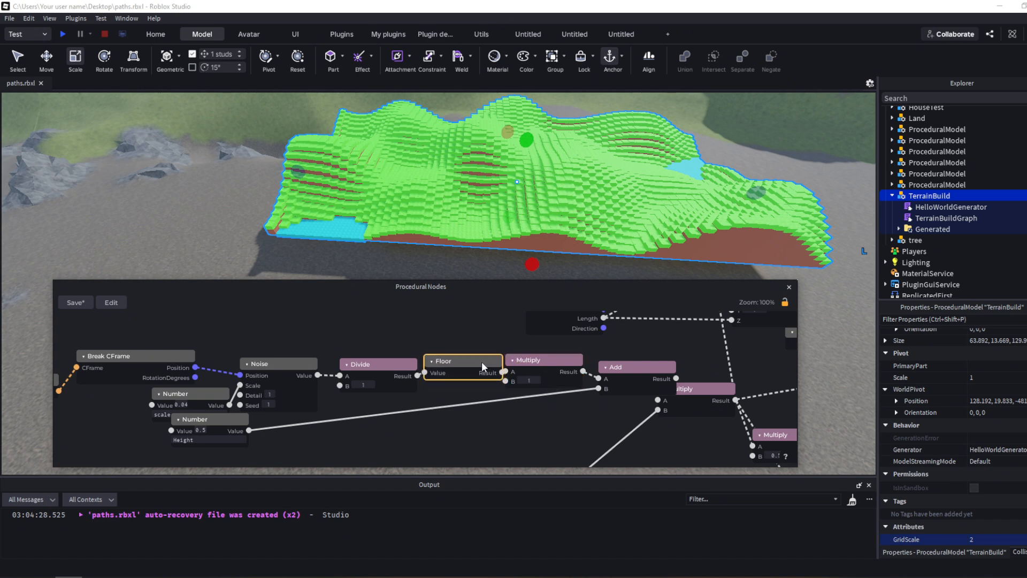
# Add a Number node and wire its value to the B inputs of both Divide and Multiply.
pyautogui.rightClick(423, 443)
pyautogui.write('number')
pyautogui.press('Return')
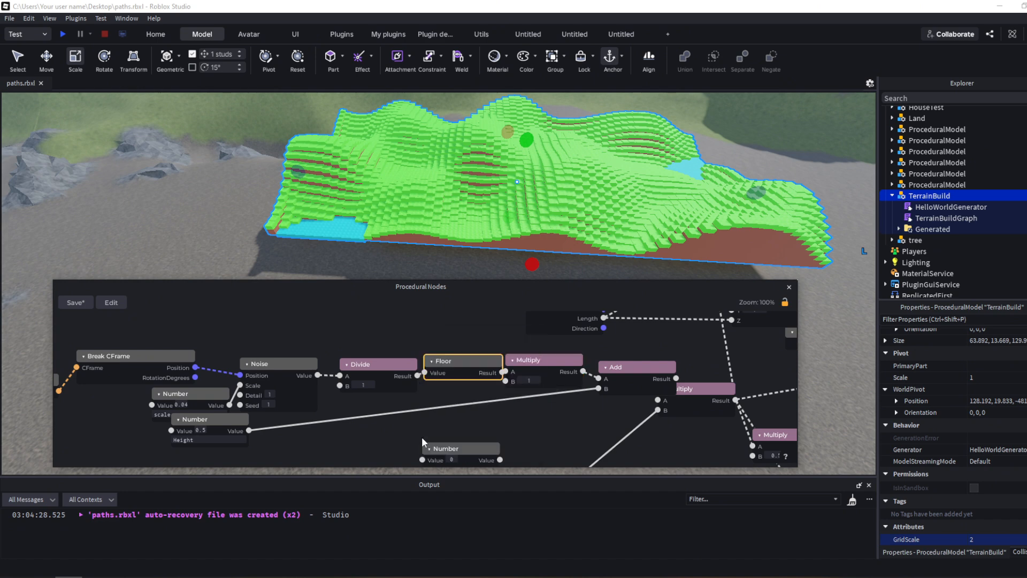
pyautogui.moveTo(469, 449); pyautogui.dragTo(340, 386)
pyautogui.moveTo(388, 446); pyautogui.dragTo(505, 381)
pyautogui.moveTo(463, 437); pyautogui.dragTo(506, 412, button='middle')
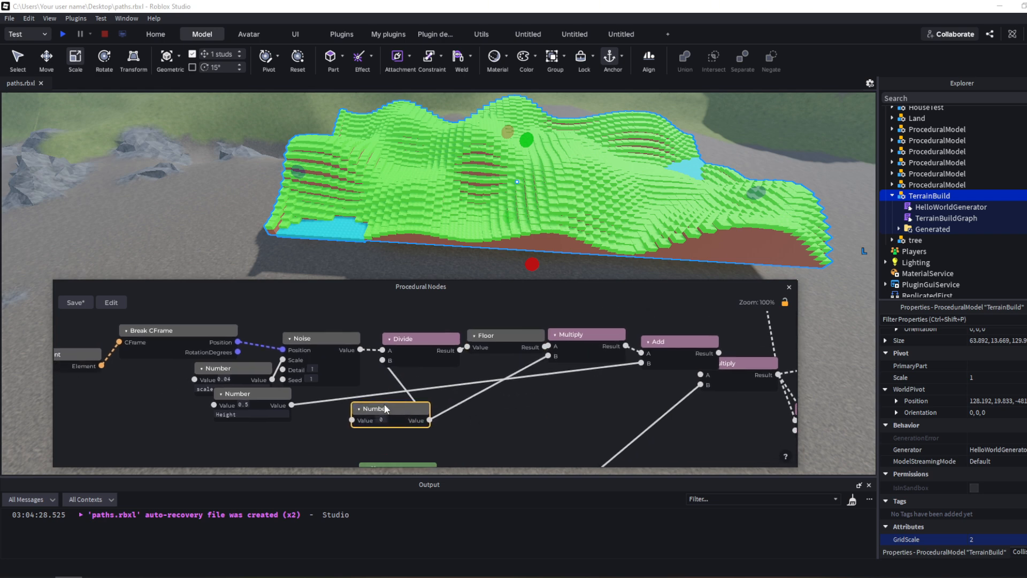
# Mark the new Number node as an attribute named Step, set its value to 10 and save the graph.
pyautogui.moveTo(384, 407); pyautogui.dragTo(375, 423)
pyautogui.rightClick(381, 423)
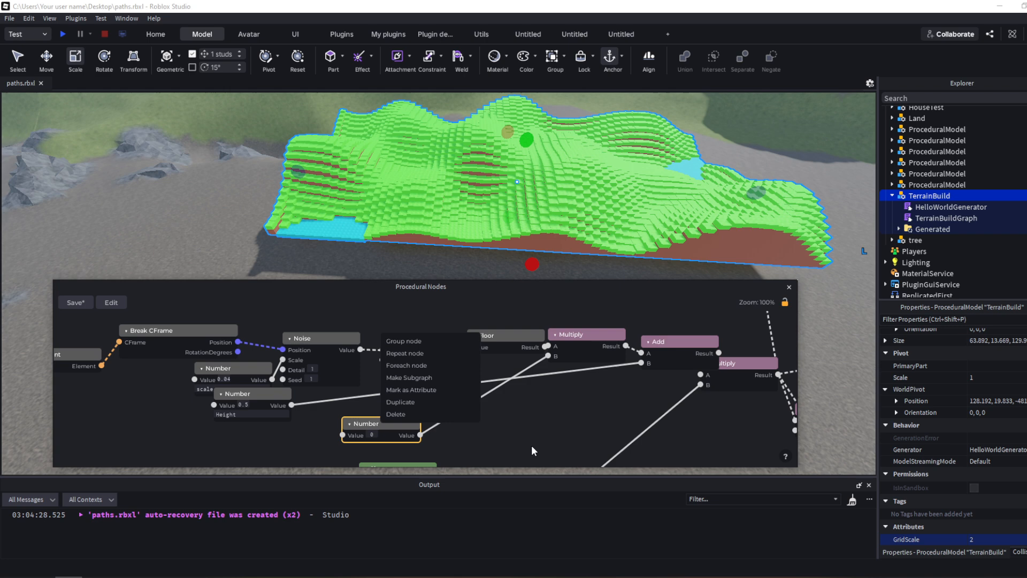
pyautogui.click(410, 389)
pyautogui.write('s')
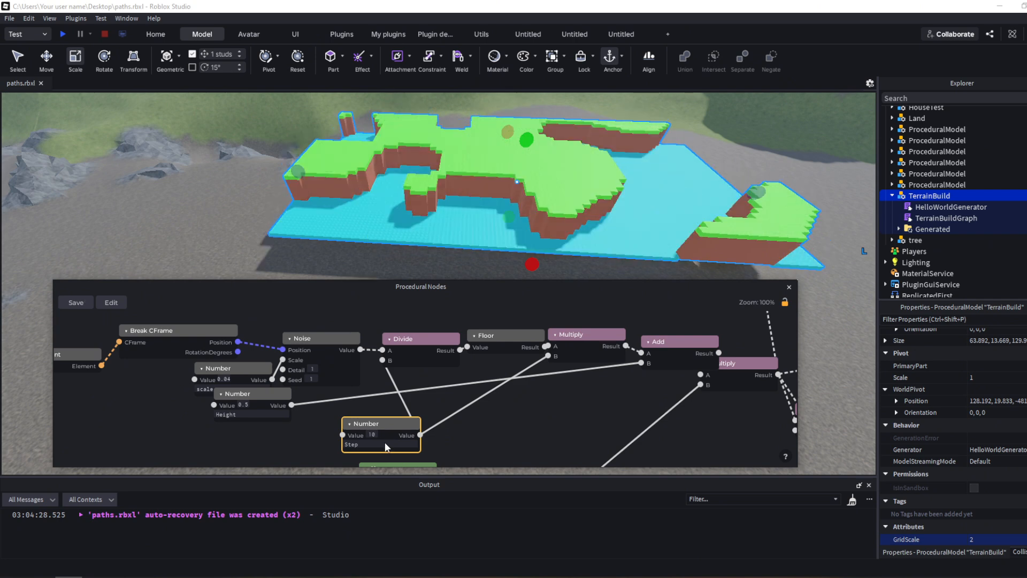
# Try Step attribute values of 5, 12 and 1 on the TerrainBuild model.
pyautogui.scroll(-2, 909, 487)
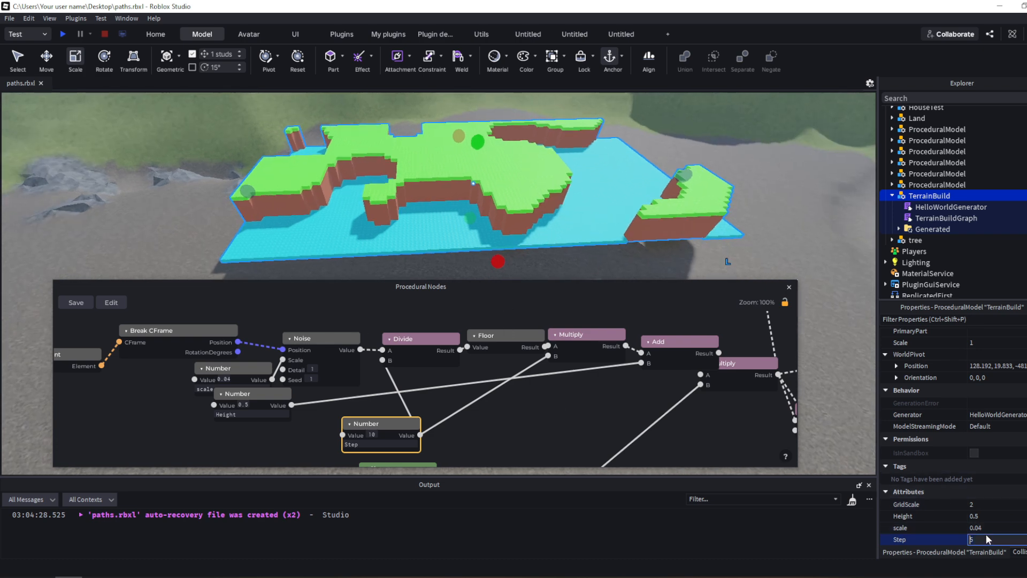
pyautogui.click(985, 538)
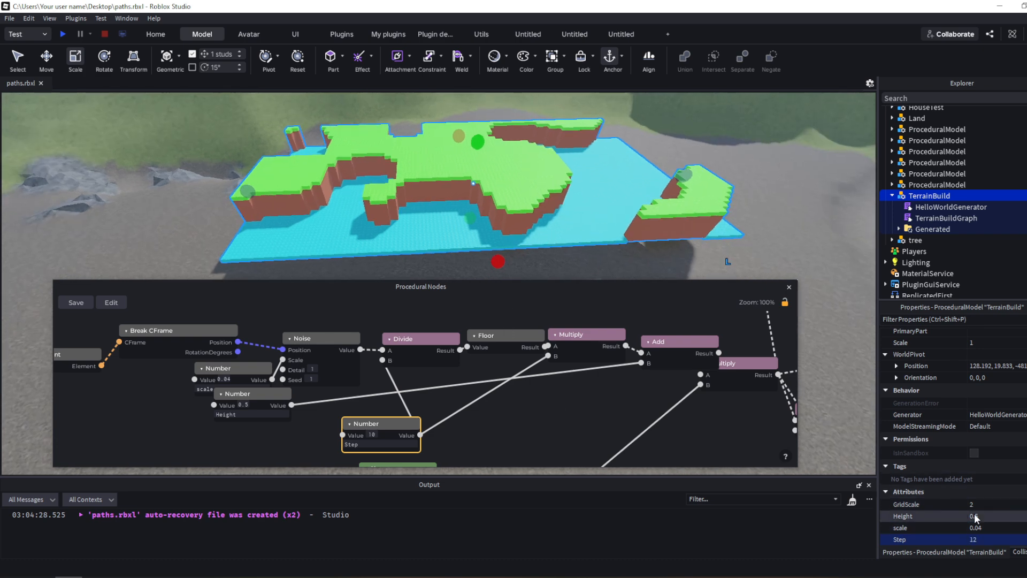
pyautogui.press('BackSpace')
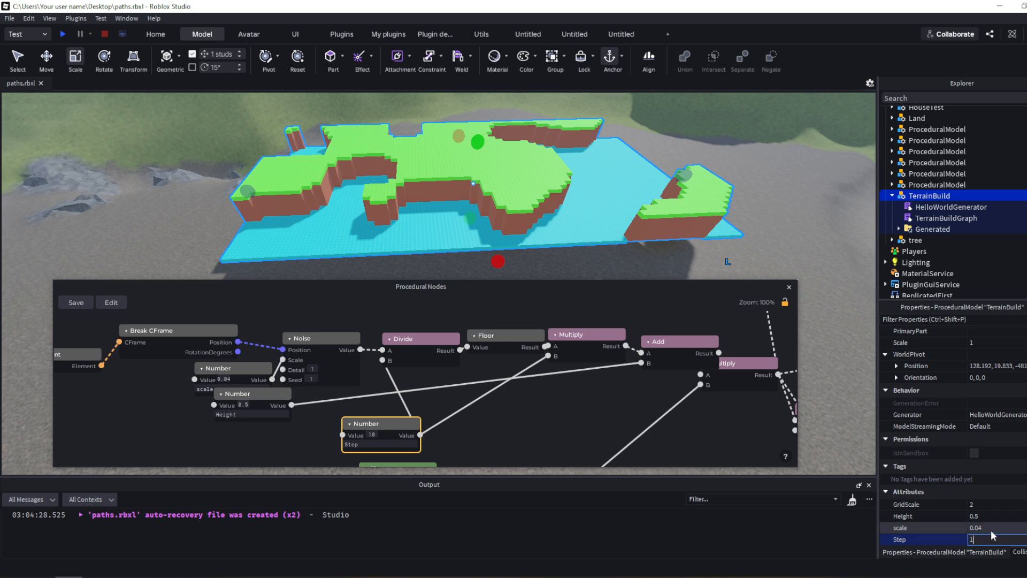
# Move the Step Number node beneath the Height Number node and set the Step attribute to 13.
pyautogui.click(488, 421)
pyautogui.moveTo(383, 423); pyautogui.dragTo(268, 432)
pyautogui.click(474, 424)
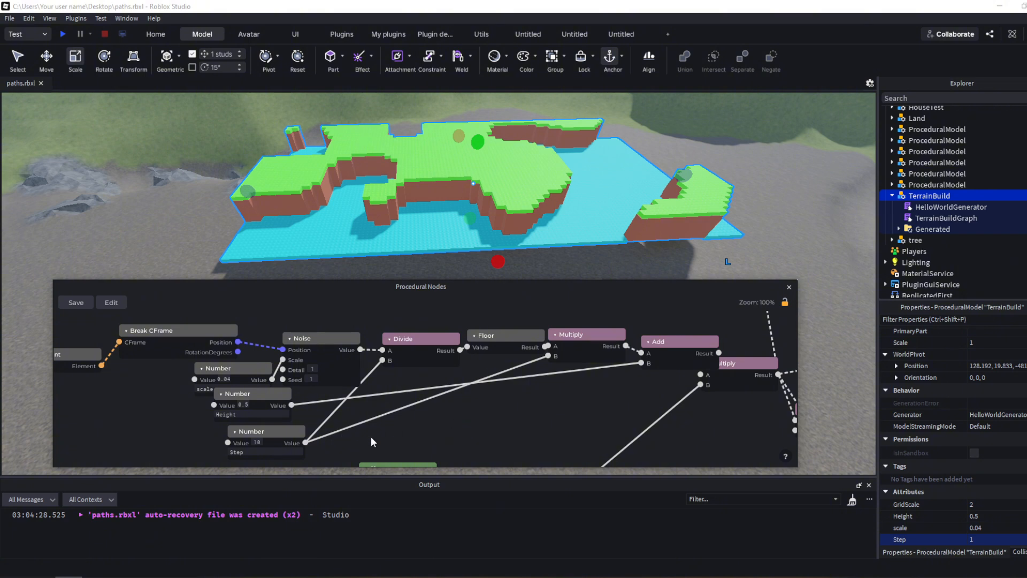
pyautogui.click(992, 538)
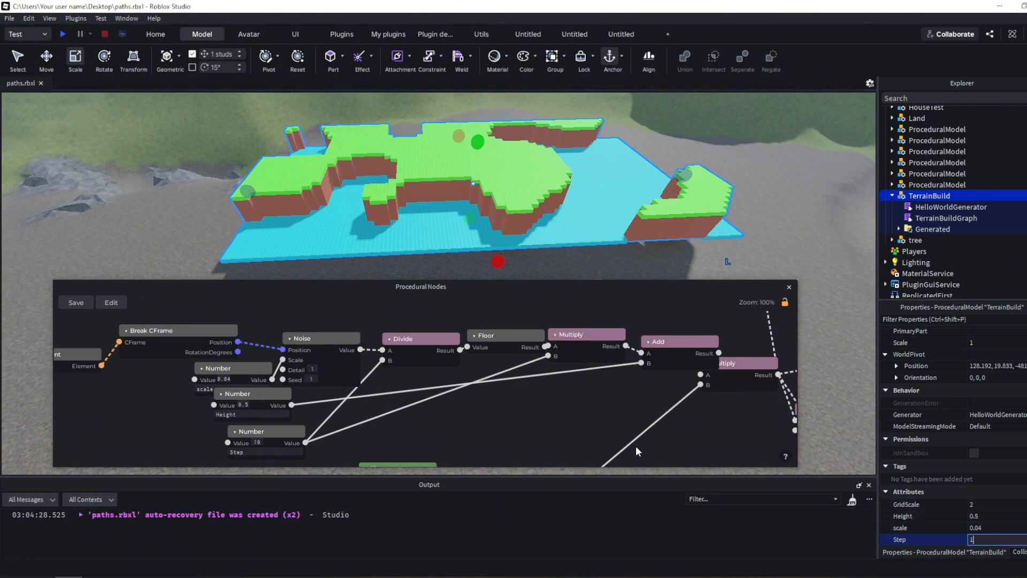
pyautogui.press('Return')
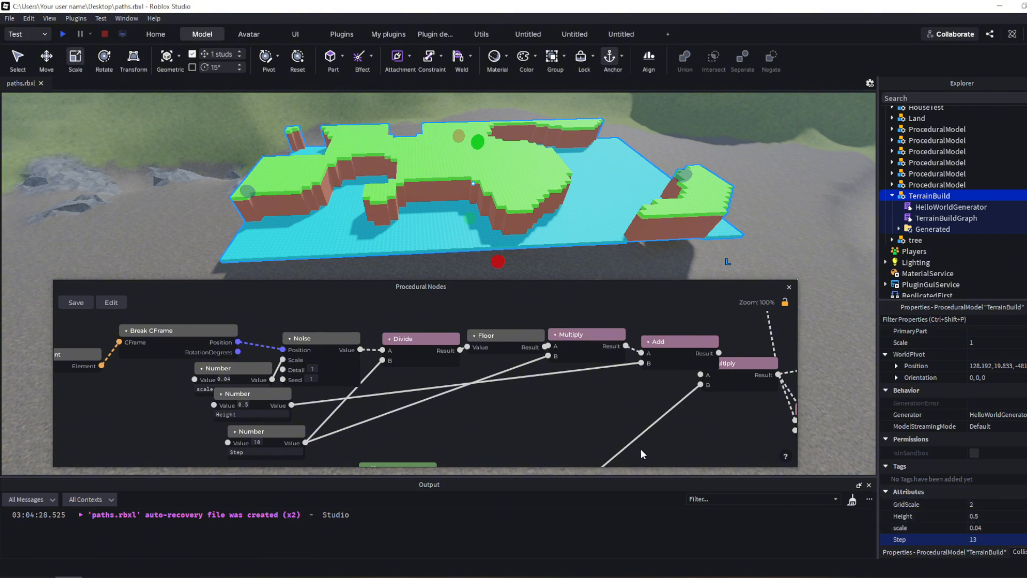
# Swap the two math nodes so that Multiply sits before Floor and Divide sits after it.
pyautogui.moveTo(518, 381); pyautogui.dragTo(483, 406, button='middle')
pyautogui.scroll(4, 358, 360)
pyautogui.moveTo(386, 362); pyautogui.dragTo(426, 399)
pyautogui.moveTo(623, 358); pyautogui.dragTo(374, 339)
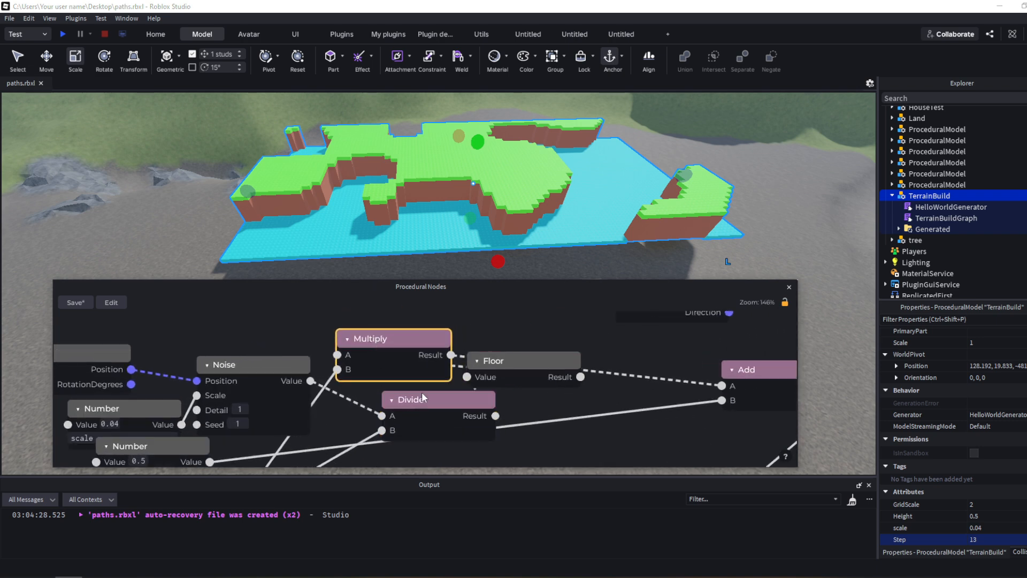
pyautogui.moveTo(423, 397); pyautogui.dragTo(577, 378)
# Remove the old wires joining Noise, Divide, Floor, Multiply and Add, and place Divide between Floor and Add.
pyautogui.click(529, 420)
pyautogui.press('Delete')
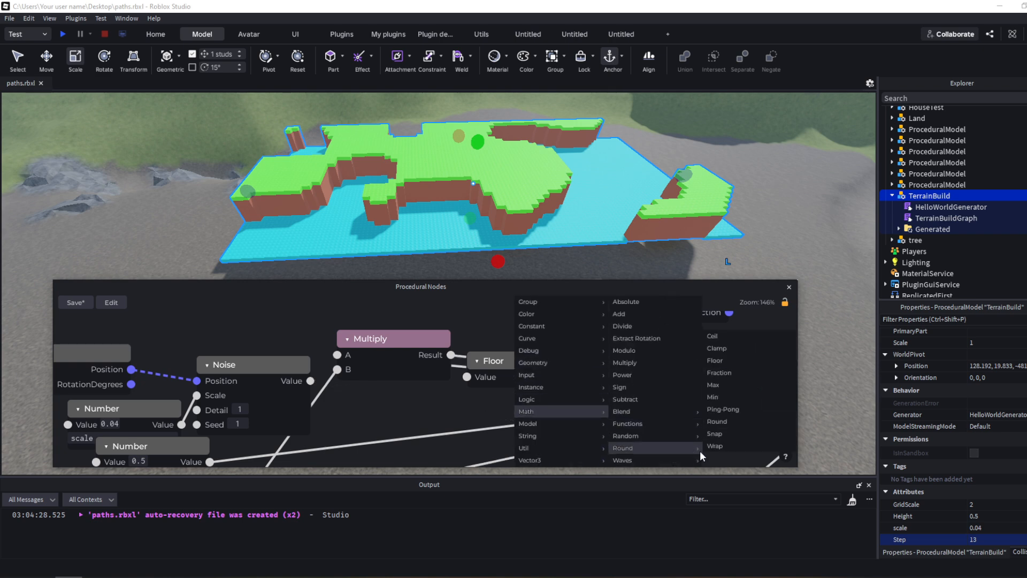
pyautogui.click(700, 450)
pyautogui.moveTo(723, 387); pyautogui.dragTo(723, 387)
pyautogui.moveTo(645, 404); pyautogui.dragTo(664, 390)
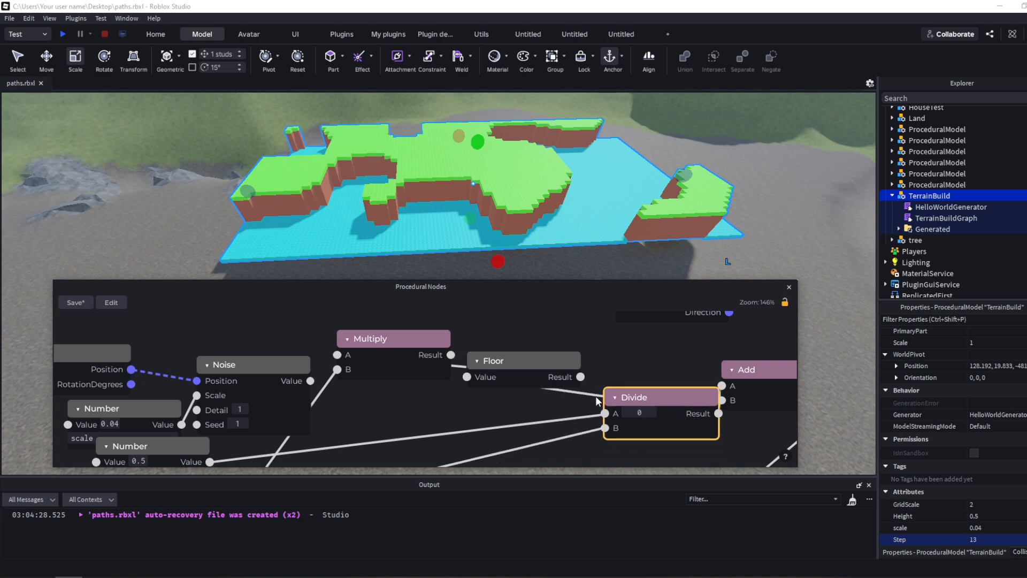
pyautogui.click(597, 396)
pyautogui.press('Delete')
# Wire Noise through Multiply, Floor and Divide into Add, lining up the Multiply and Divide nodes.
pyautogui.moveTo(581, 379); pyautogui.dragTo(608, 415)
pyautogui.moveTo(631, 401); pyautogui.dragTo(617, 373)
pyautogui.moveTo(407, 341); pyautogui.dragTo(400, 372)
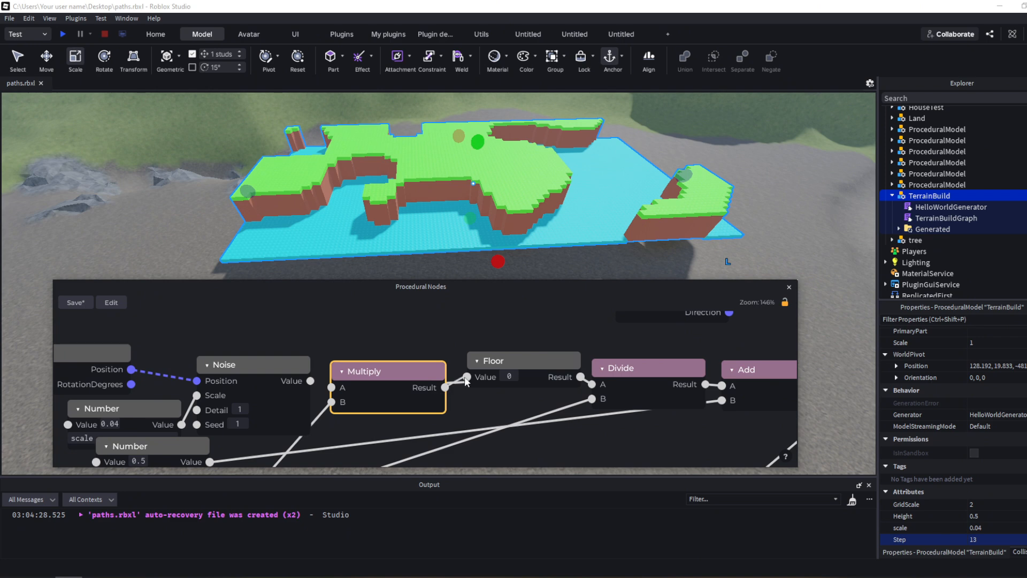
pyautogui.moveTo(460, 384)
pyautogui.mouseDown()
pyautogui.moveTo(450, 389)
pyautogui.moveTo(466, 378)
pyautogui.mouseUp()
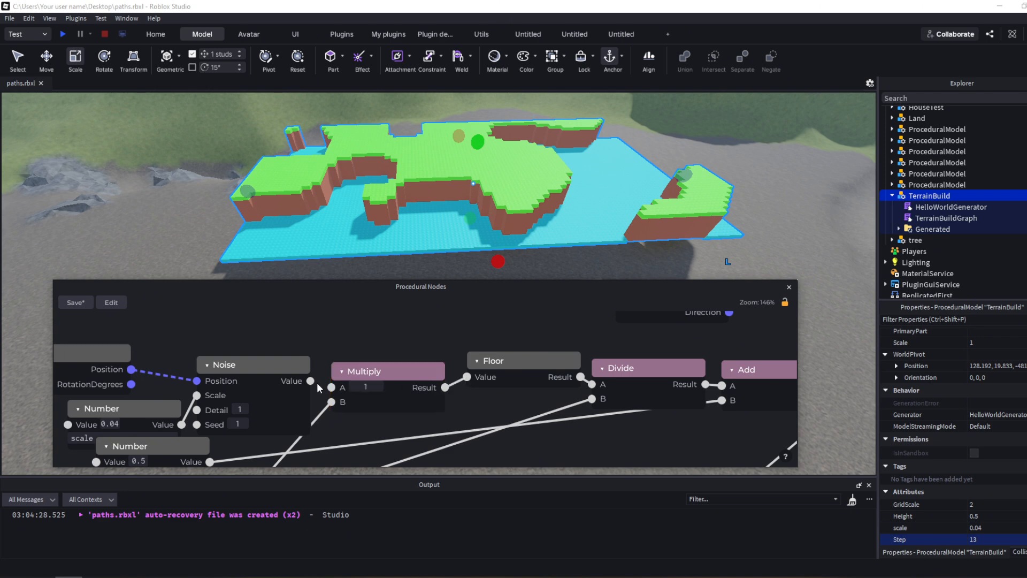
pyautogui.moveTo(310, 381); pyautogui.dragTo(332, 387)
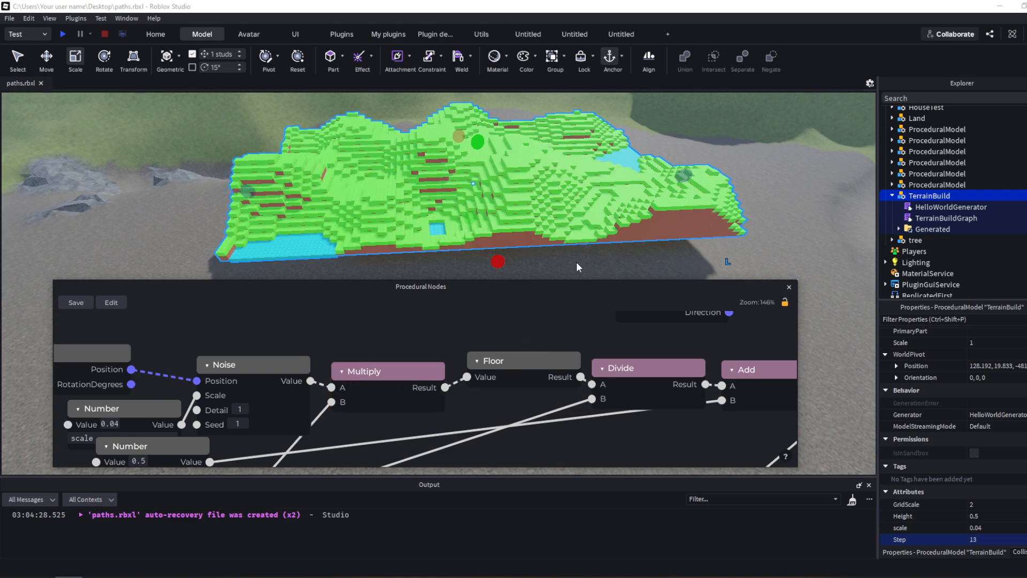
# Try Step attribute values of 20 and 10 on the TerrainBuild model.
pyautogui.click(990, 539)
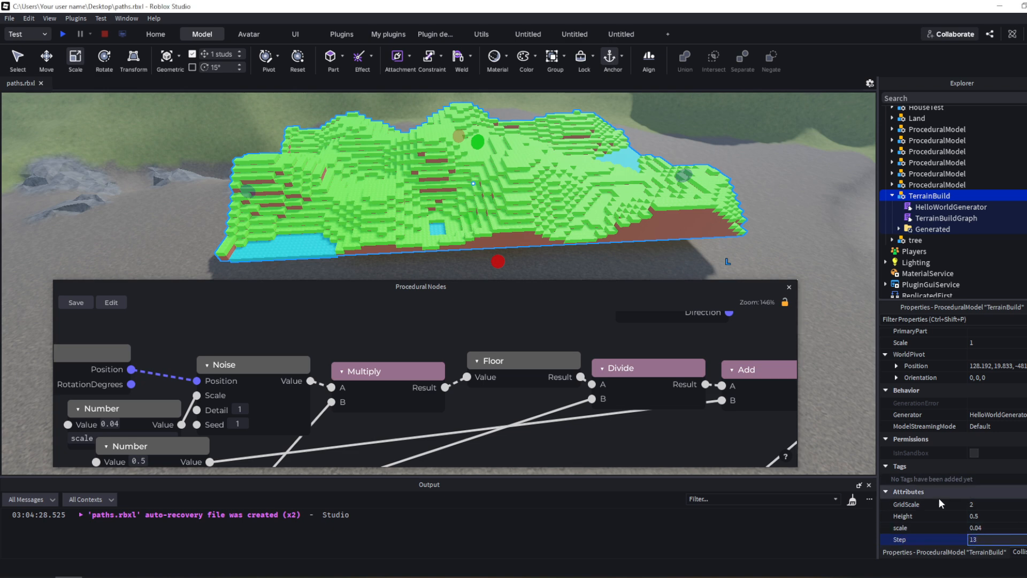
pyautogui.write('20')
pyautogui.press('Return')
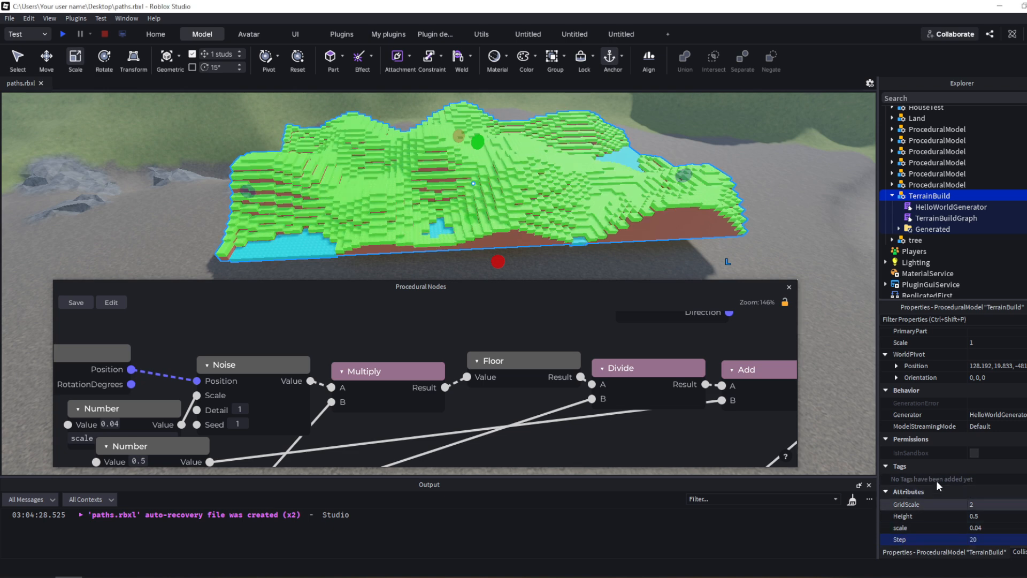
pyautogui.click(1017, 537)
pyautogui.write('10')
pyautogui.press('Return')
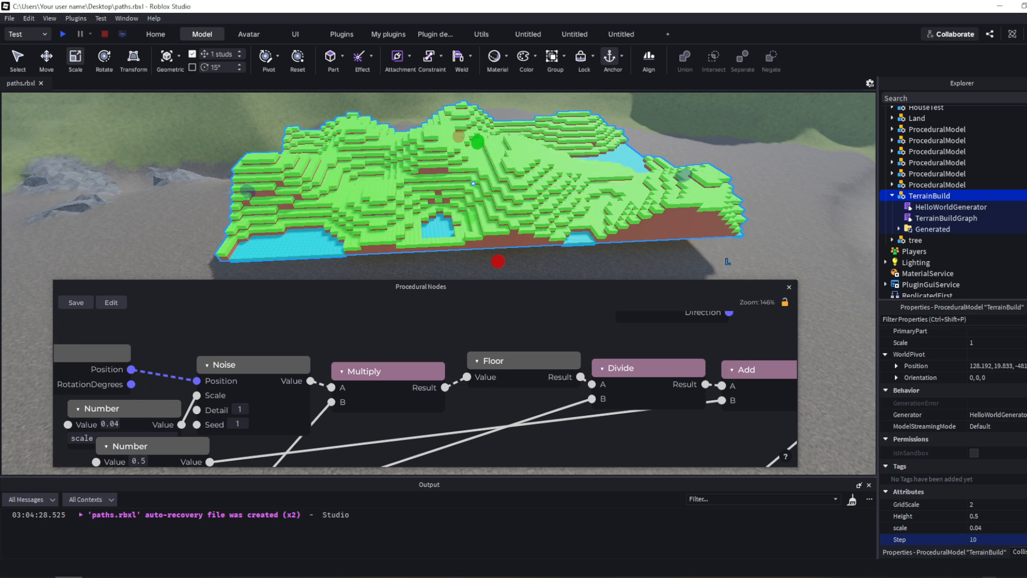
# Set the TerrainBuild model's Step attribute to 5.
pyautogui.click(990, 539)
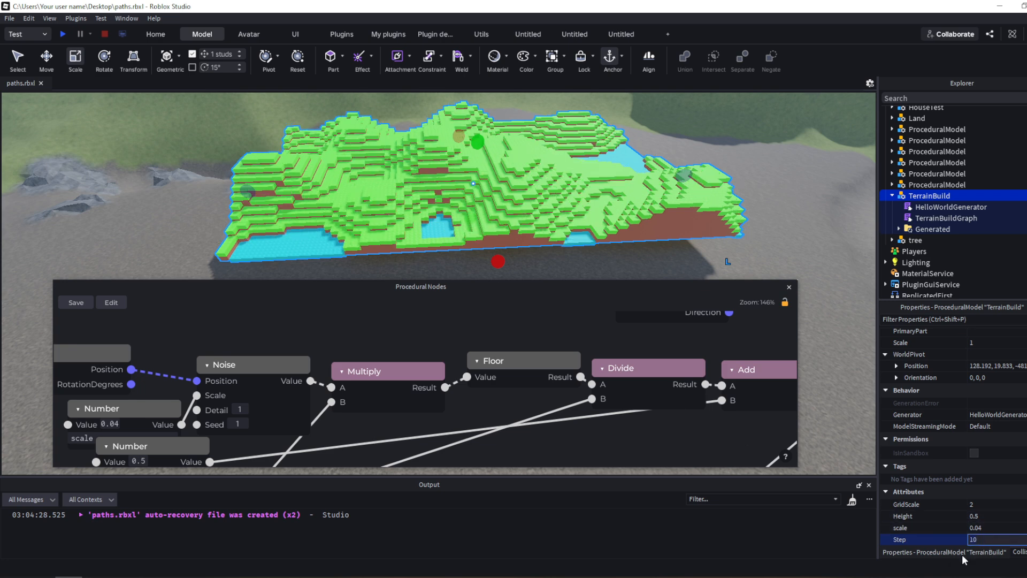
pyautogui.press('BackSpace')
pyautogui.press('BackSpace')
pyautogui.write('5')
pyautogui.press('Return')
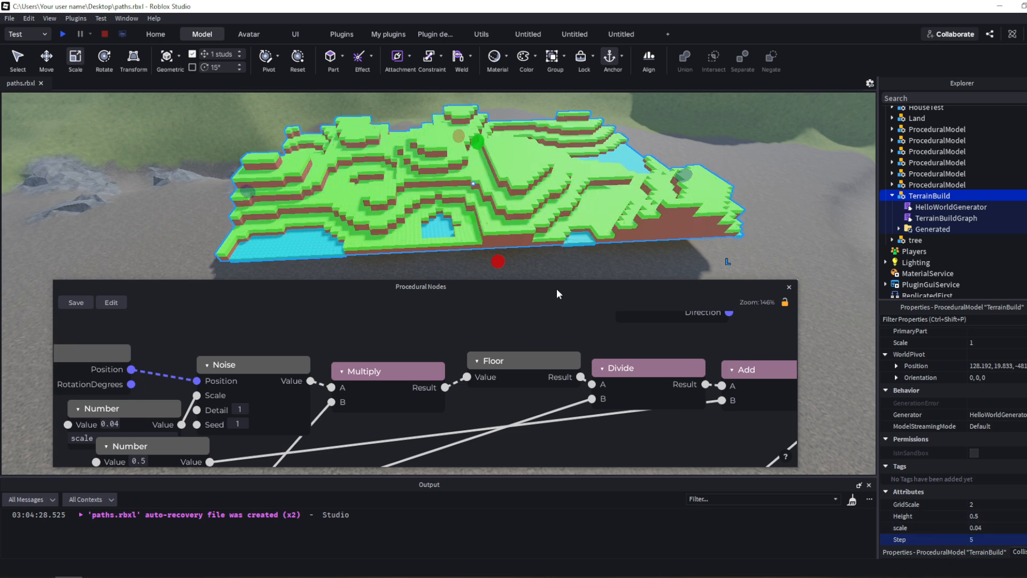
# Scale the TerrainBuild model taller along its vertical axis.
pyautogui.moveTo(572, 266); pyautogui.dragTo(556, 227, button='right')
pyautogui.press('w')
pyautogui.press('s')
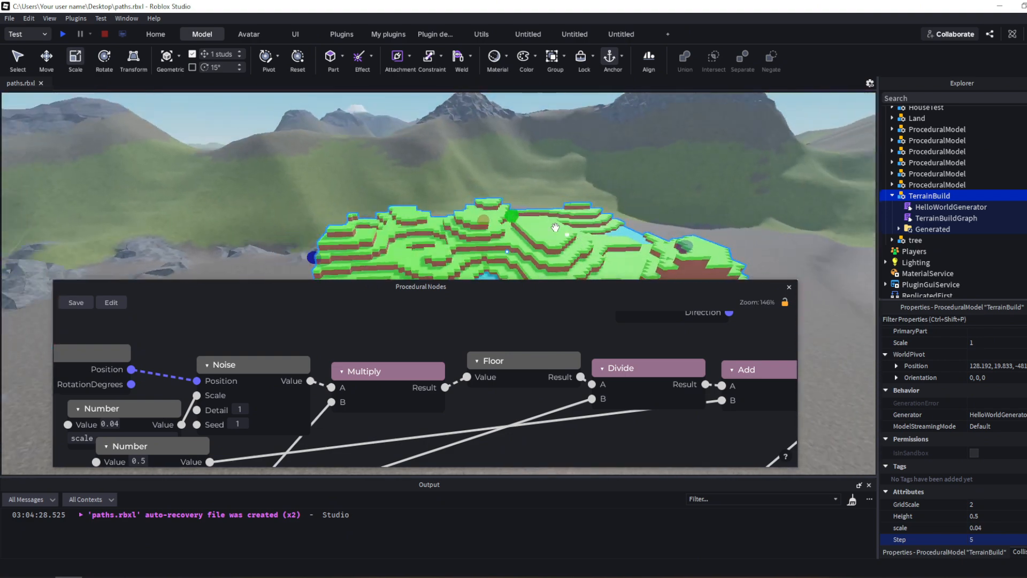
pyautogui.moveTo(512, 217); pyautogui.dragTo(517, 186)
pyautogui.press('d')
pyautogui.moveTo(622, 188); pyautogui.dragTo(628, 185, button='right')
pyautogui.press('w')
pyautogui.moveTo(509, 155); pyautogui.dragTo(508, 161)
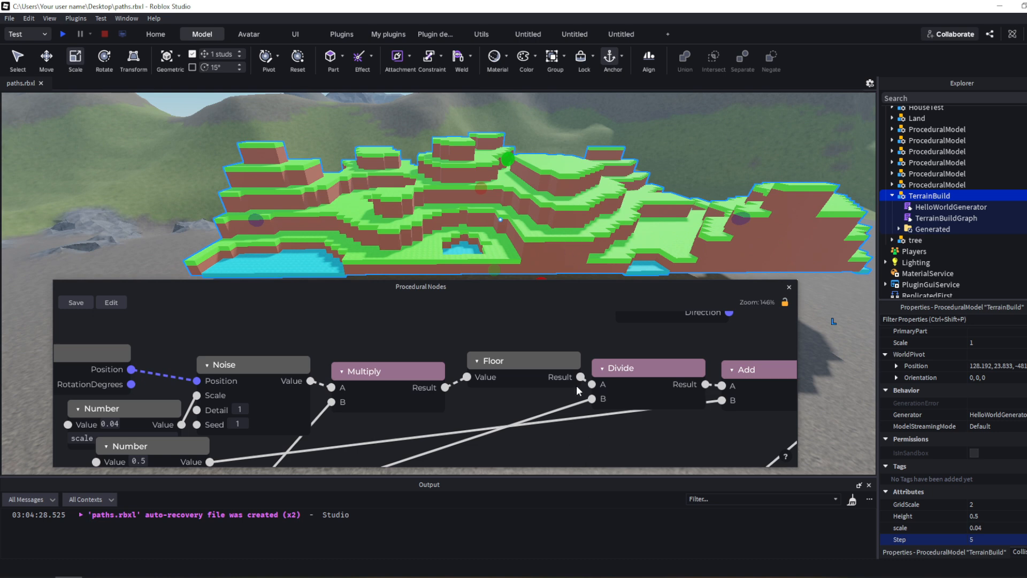
# Spread out the grass Part, green Color Ramp and Instance To Model nodes to free space between them.
pyautogui.scroll(-4, 599, 400)
pyautogui.moveTo(553, 398); pyautogui.dragTo(338, 368, button='middle')
pyautogui.moveTo(709, 423); pyautogui.dragTo(344, 368, button='middle')
pyautogui.scroll(-5, 439, 398)
pyautogui.moveTo(572, 374); pyautogui.dragTo(466, 365, button='middle')
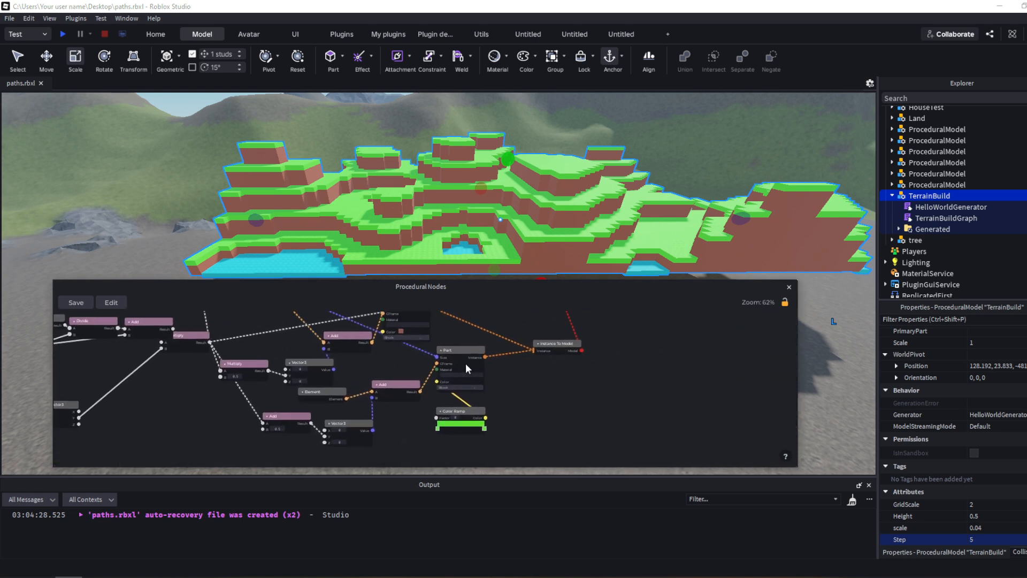
pyautogui.moveTo(466, 368); pyautogui.dragTo(508, 378)
pyautogui.moveTo(466, 413); pyautogui.dragTo(423, 427)
pyautogui.moveTo(563, 343); pyautogui.dragTo(655, 333)
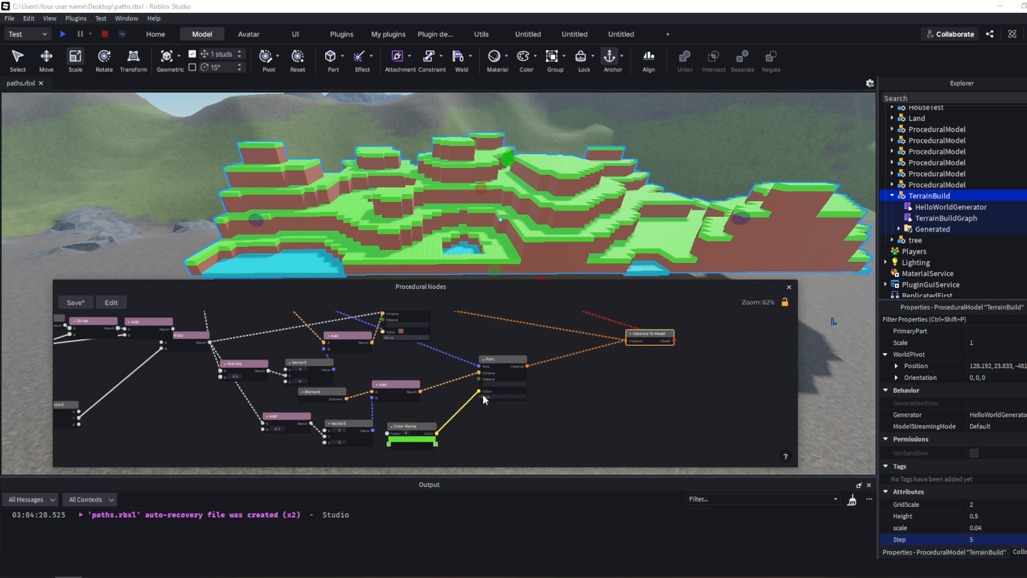
pyautogui.moveTo(516, 359); pyautogui.dragTo(559, 348)
# Add a Compare node between the green Color Ramp and the grass Part node.
pyautogui.rightClick(491, 417)
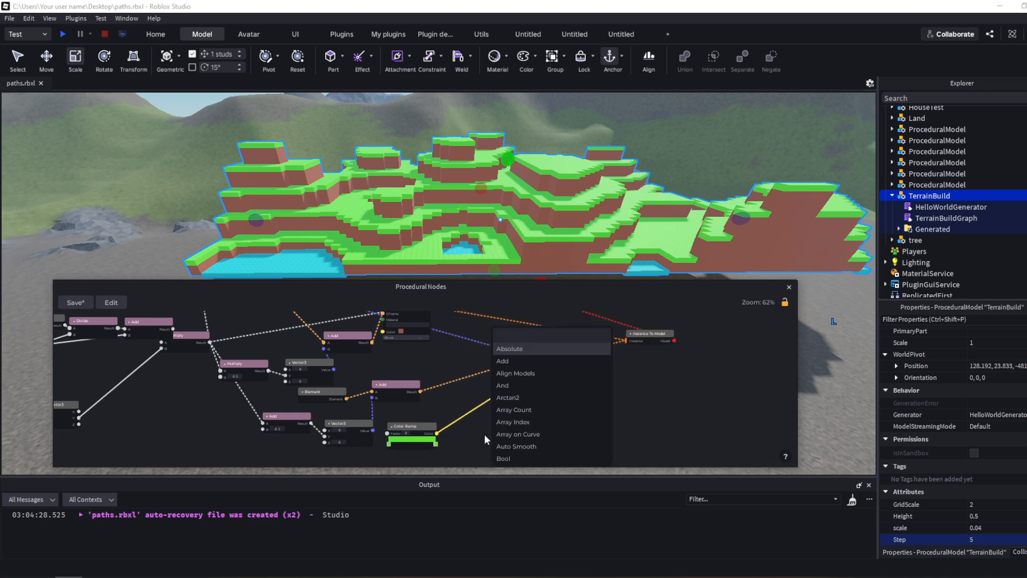
pyautogui.write('com')
pyautogui.press('Return')
pyautogui.scroll(3, 452, 427)
pyautogui.moveTo(454, 427); pyautogui.dragTo(513, 403, button='middle')
pyautogui.moveTo(597, 396)
pyautogui.mouseDown()
pyautogui.moveTo(548, 381)
pyautogui.moveTo(582, 391)
pyautogui.mouseUp()
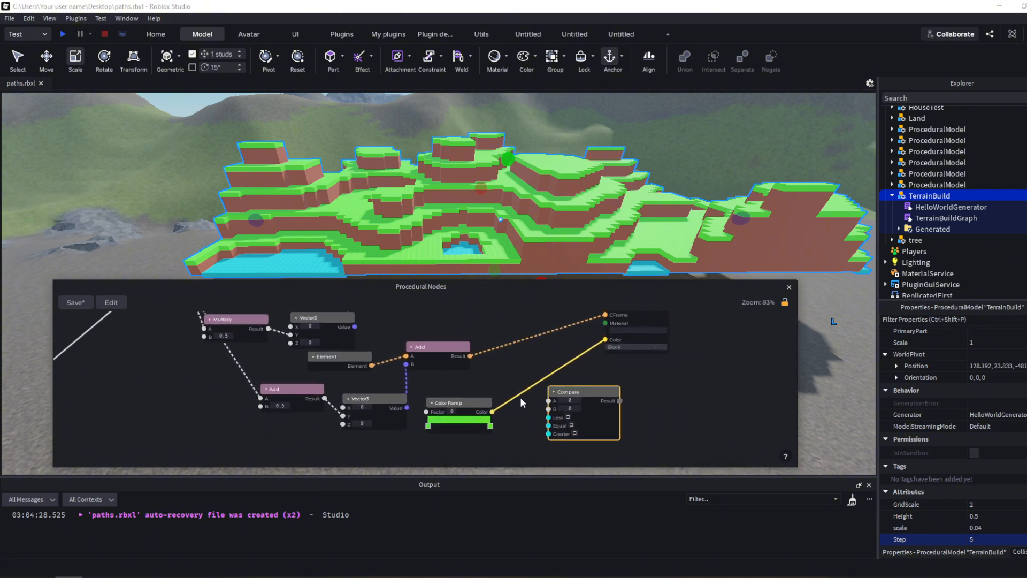
# Wire the green Color Ramp to Compare's Equal and Greater inputs, and duplicate the ramp to feed the Less input.
pyautogui.moveTo(533, 414); pyautogui.dragTo(550, 434)
pyautogui.click(476, 405)
pyautogui.moveTo(465, 408); pyautogui.dragTo(551, 425)
pyautogui.hotkey('ctrl', 'd')
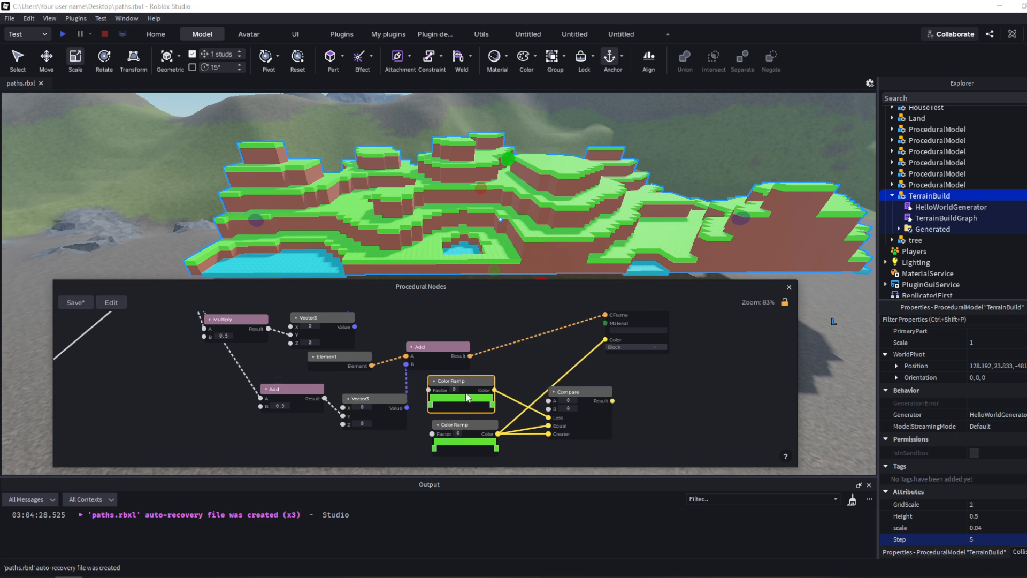
# Recolor both ends of the duplicated Color Ramp from green to a sandy yellow-orange.
pyautogui.click(431, 405)
pyautogui.moveTo(517, 386); pyautogui.dragTo(511, 377)
pyautogui.click(487, 399)
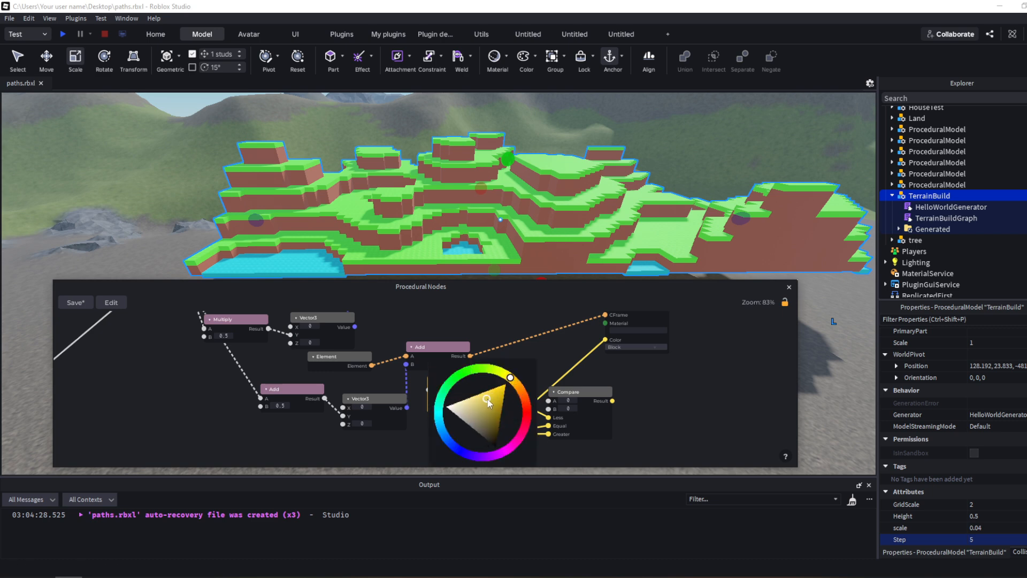
pyautogui.click(555, 367)
pyautogui.click(493, 405)
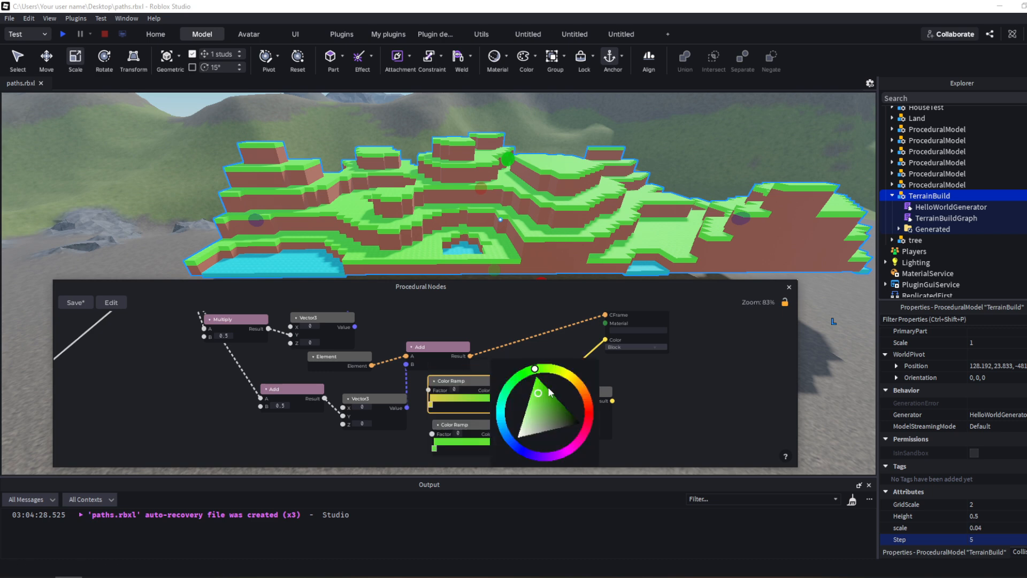
pyautogui.click(580, 384)
pyautogui.click(558, 400)
pyautogui.click(636, 393)
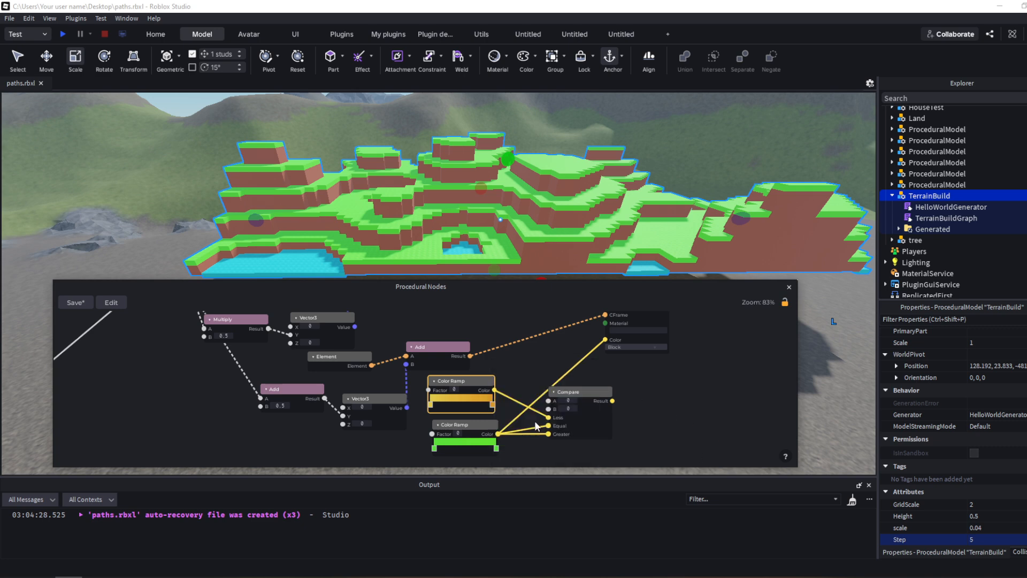
# Connect the Compare node's Result to the grass Part node's Color input.
pyautogui.moveTo(622, 406); pyautogui.dragTo(502, 407, button='middle')
pyautogui.scroll(1, 476, 408)
pyautogui.moveTo(513, 406); pyautogui.dragTo(507, 338)
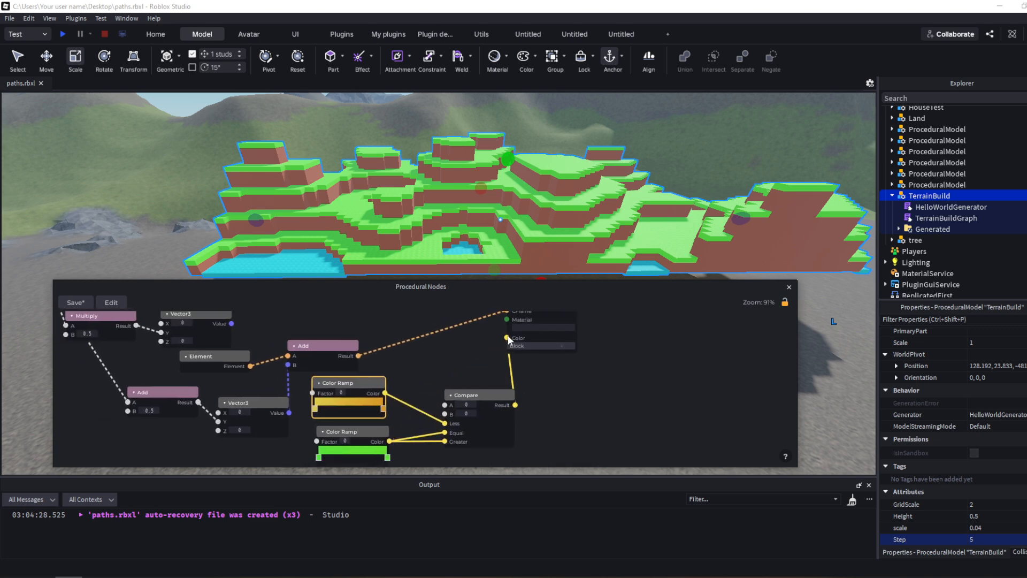
pyautogui.moveTo(417, 375); pyautogui.dragTo(406, 411, button='middle')
pyautogui.scroll(-5, 578, 414)
pyautogui.scroll(1, 417, 377)
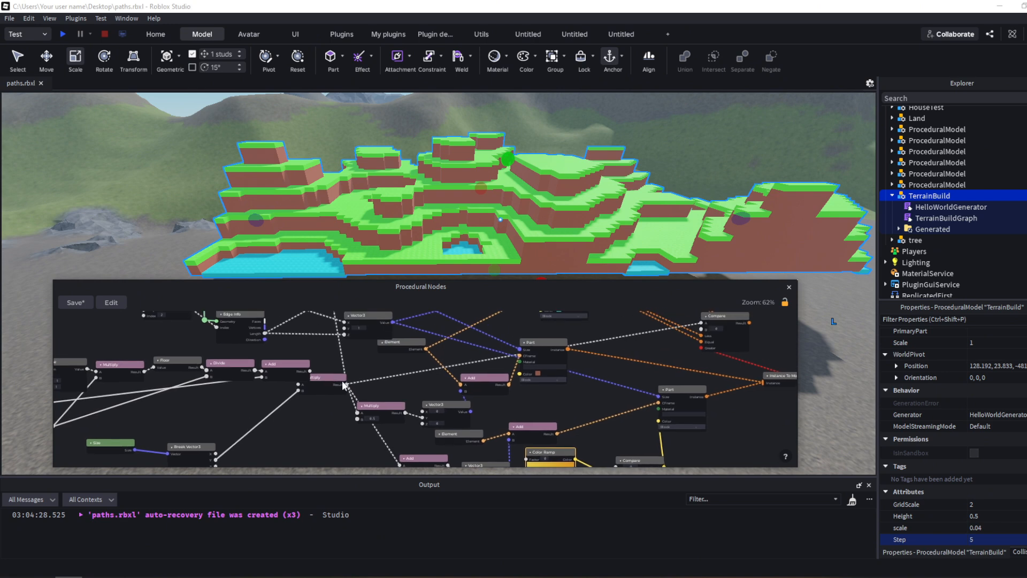
pyautogui.moveTo(343, 380); pyautogui.dragTo(563, 434)
pyautogui.moveTo(563, 435); pyautogui.dragTo(474, 421, button='middle')
pyautogui.moveTo(473, 422); pyautogui.dragTo(475, 422)
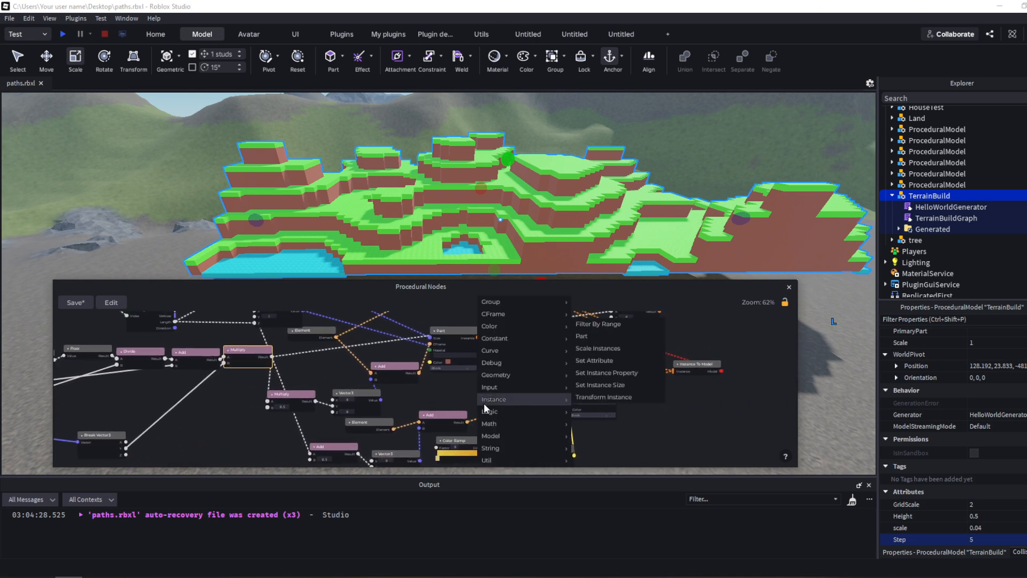
pyautogui.click(442, 381)
# Add a reroute point on the height Multiply wire, connect it to the color Compare's A input, and set B to 10.
pyautogui.click(503, 324)
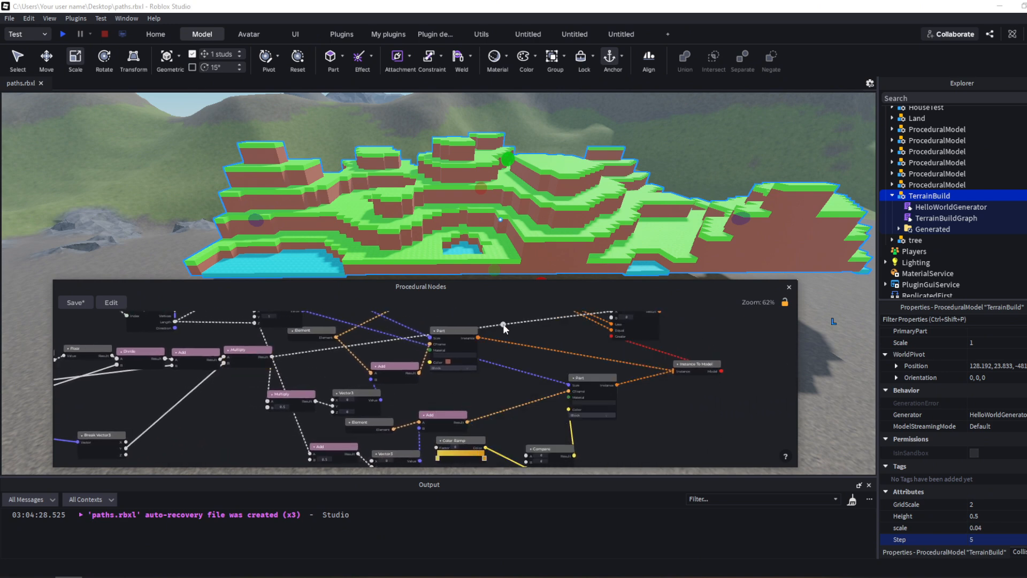
pyautogui.moveTo(503, 324); pyautogui.dragTo(527, 448)
pyautogui.moveTo(522, 448); pyautogui.dragTo(477, 390, button='middle')
pyautogui.scroll(4, 485, 409)
pyautogui.moveTo(477, 390)
pyautogui.mouseDown()
pyautogui.moveTo(486, 409)
pyautogui.moveTo(480, 390)
pyautogui.mouseUp()
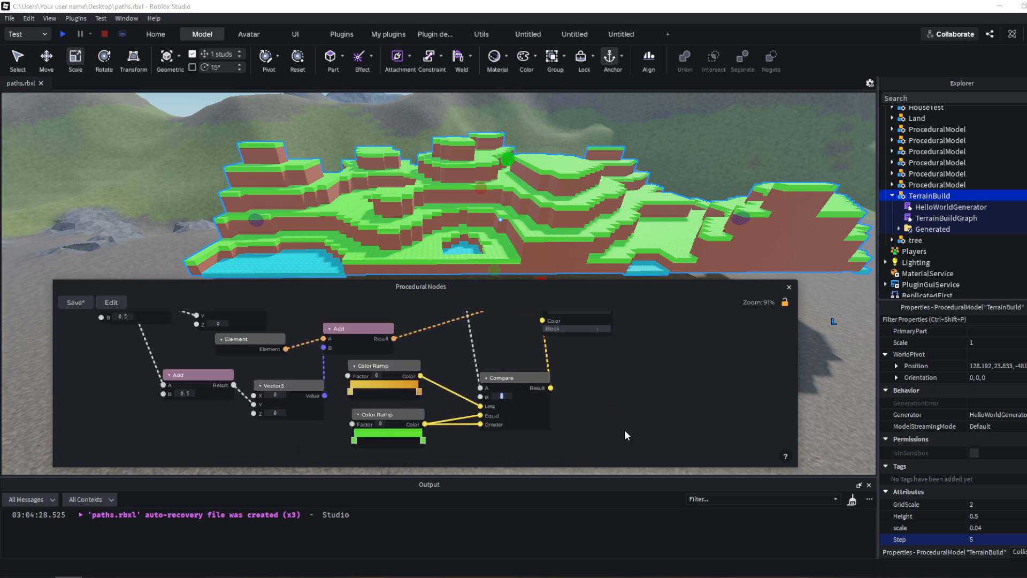
pyautogui.write('10')
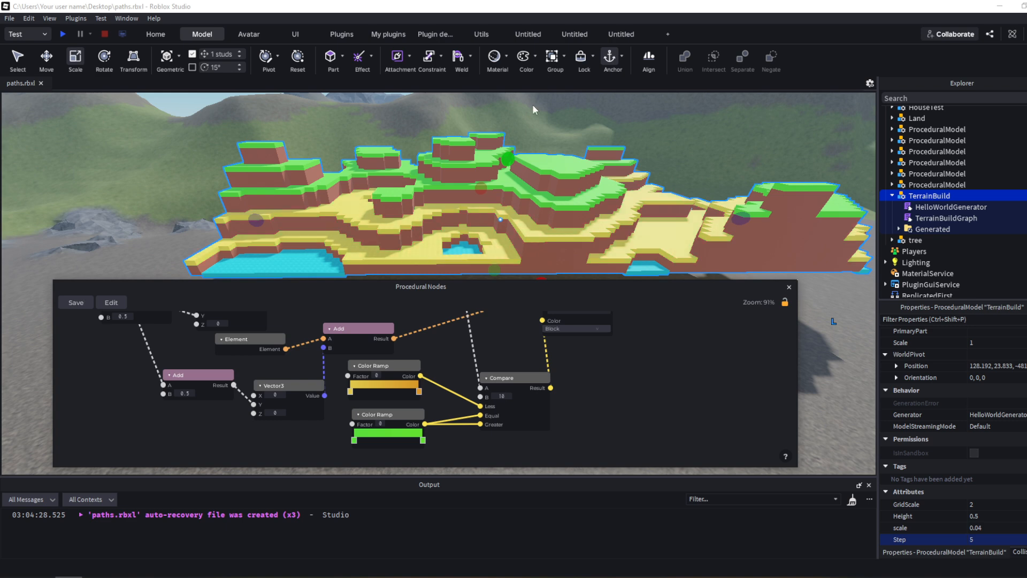
# Shift the two Color Ramps down, add a Number node above them, and connect its Value to Compare's B input.
pyautogui.moveTo(369, 365); pyautogui.dragTo(368, 373)
pyautogui.moveTo(382, 416); pyautogui.dragTo(380, 450)
pyautogui.moveTo(379, 370); pyautogui.dragTo(379, 401)
pyautogui.rightClick(399, 396)
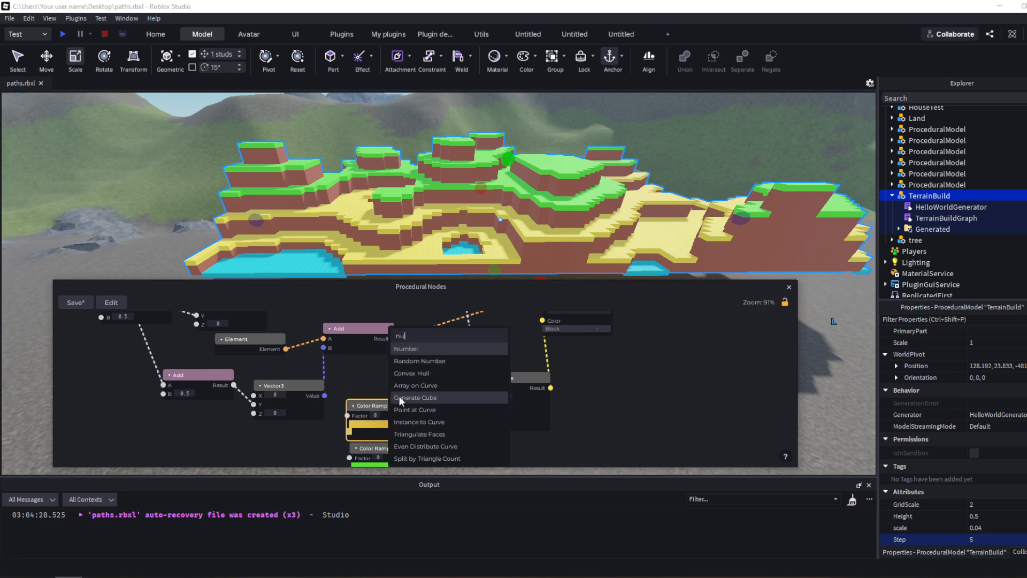
pyautogui.click(400, 398)
pyautogui.moveTo(461, 386); pyautogui.dragTo(480, 396)
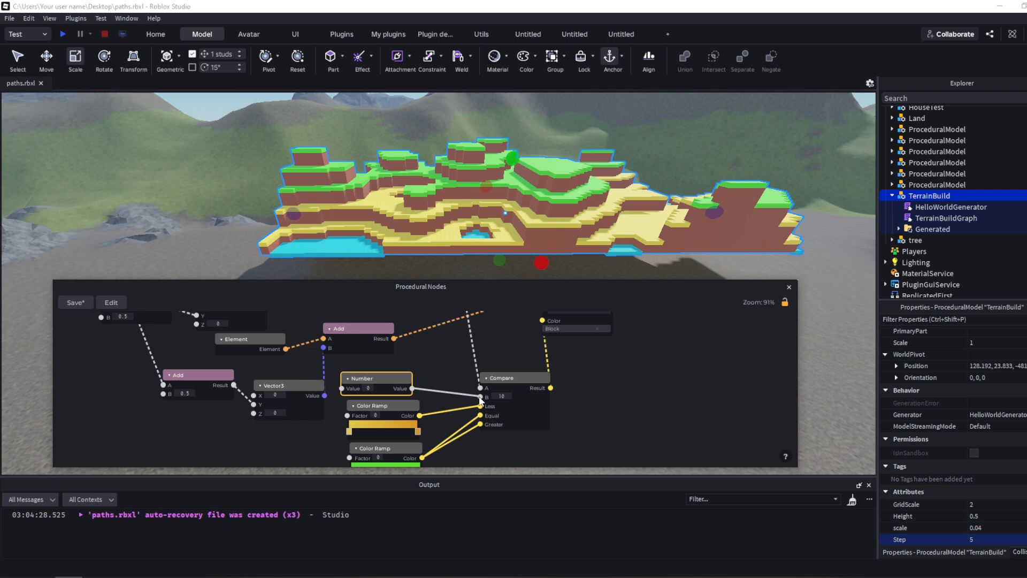
# Expose the Number node as an attribute named Sand with value 5, and save the graph.
pyautogui.rightClick(390, 379)
pyautogui.click(420, 351)
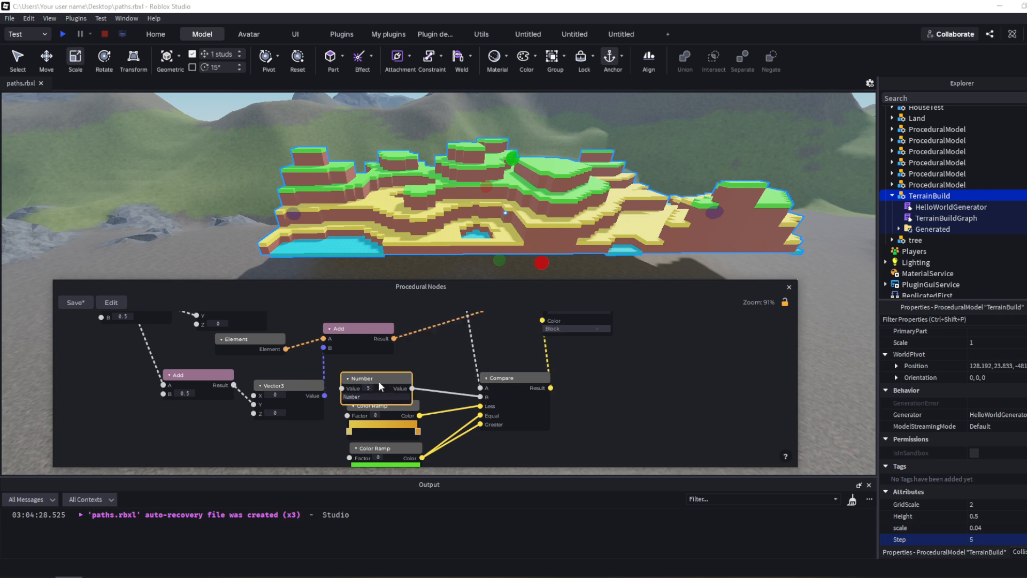
pyautogui.write('A')
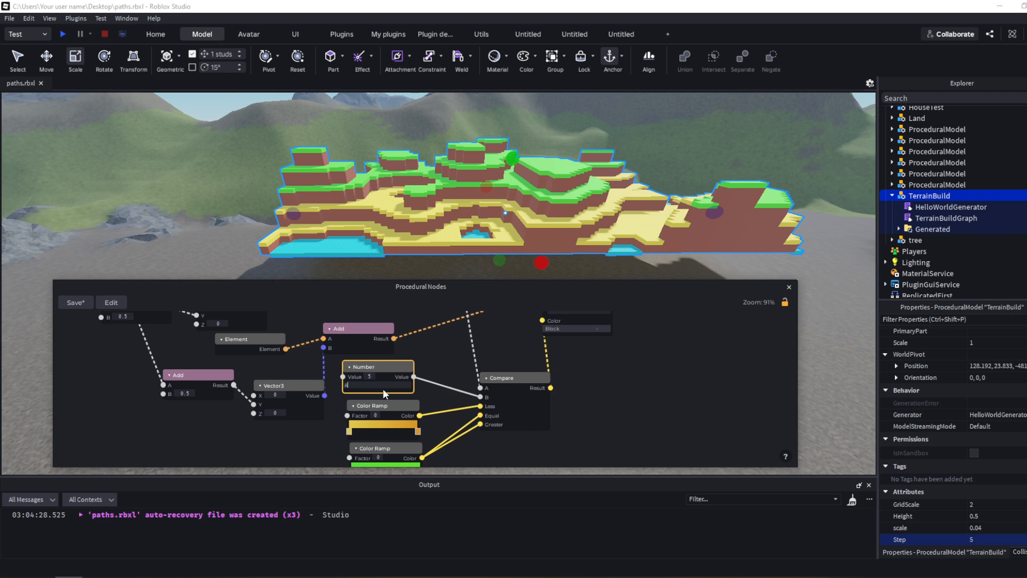
pyautogui.hotkey('ctrl', 's')
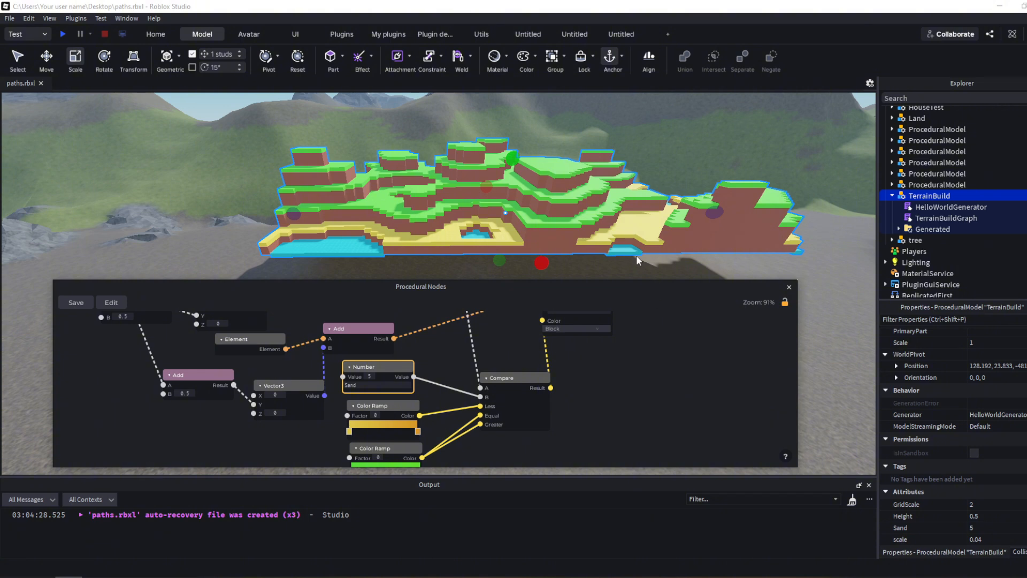
# Duplicate the color Compare node and place the copy beside the original.
pyautogui.moveTo(636, 257); pyautogui.dragTo(637, 257, button='right')
pyautogui.scroll(-2, 610, 364)
pyautogui.moveTo(605, 367); pyautogui.dragTo(481, 425, button='middle')
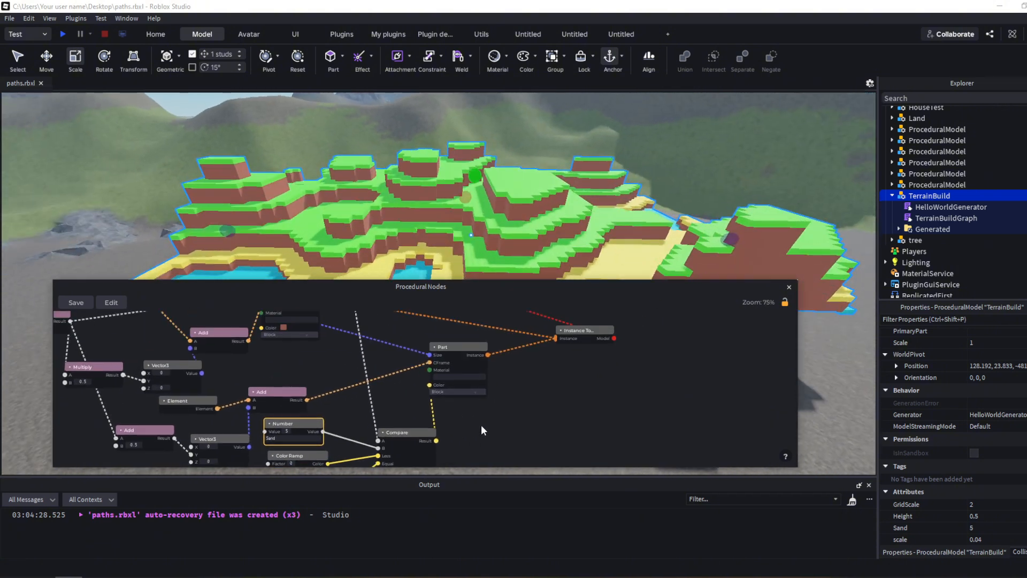
pyautogui.click(409, 431)
pyautogui.hotkey('ctrl', 'c')
pyautogui.hotkey('ctrl', 'v')
pyautogui.moveTo(510, 432); pyautogui.dragTo(493, 421)
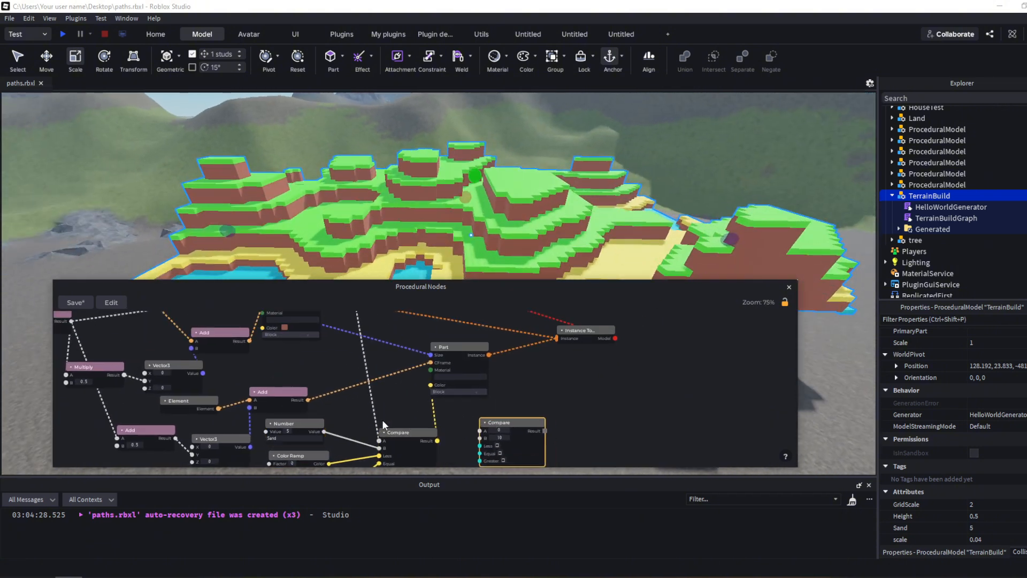
# Insert the second Compare before the grass Part's Color, with height feeding A and the first Compare's Result feeding Less and Equal.
pyautogui.click(377, 419)
pyautogui.moveTo(374, 415); pyautogui.dragTo(511, 406)
pyautogui.scroll(2, 467, 415)
pyautogui.moveTo(467, 416); pyautogui.dragTo(453, 381, button='middle')
pyautogui.scroll(-1, 454, 381)
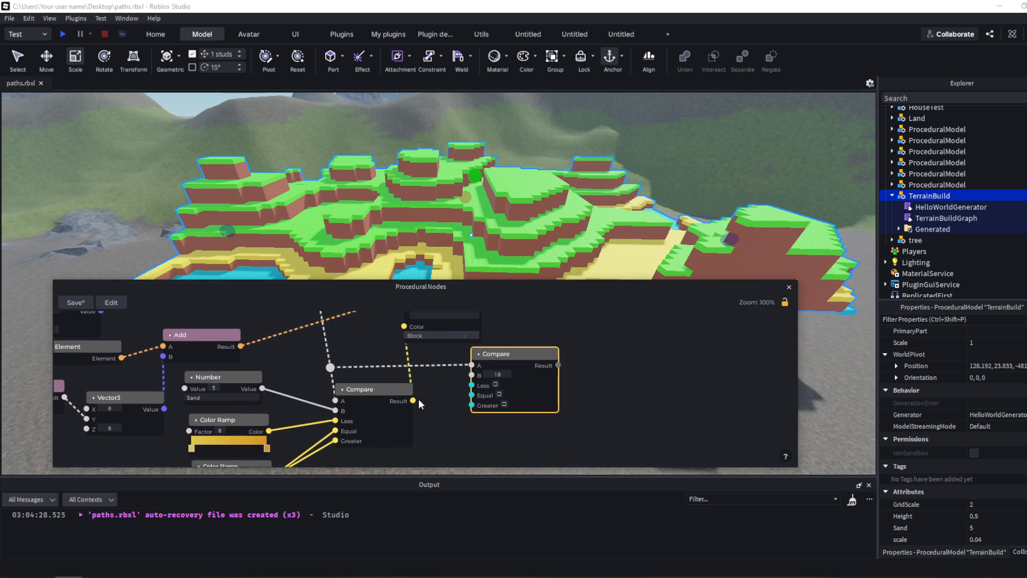
pyautogui.moveTo(414, 400); pyautogui.dragTo(540, 365)
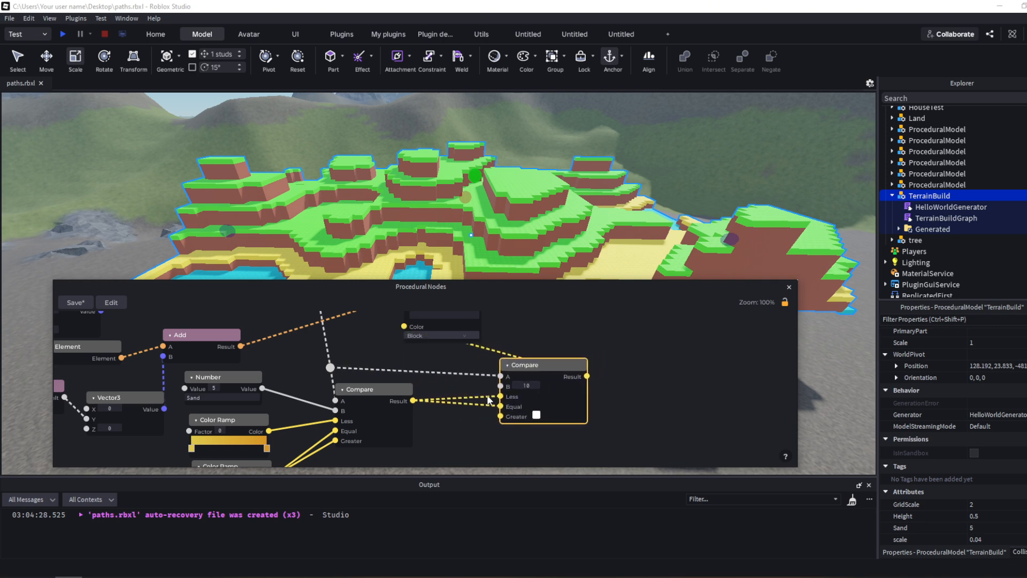
# Duplicate the Sand Number node below the first Compare and connect its Value to the second Compare's B input.
pyautogui.click(219, 376)
pyautogui.hotkey('ctrl', 'c')
pyautogui.hotkey('ctrl', 'v')
pyautogui.moveTo(517, 454); pyautogui.dragTo(453, 435)
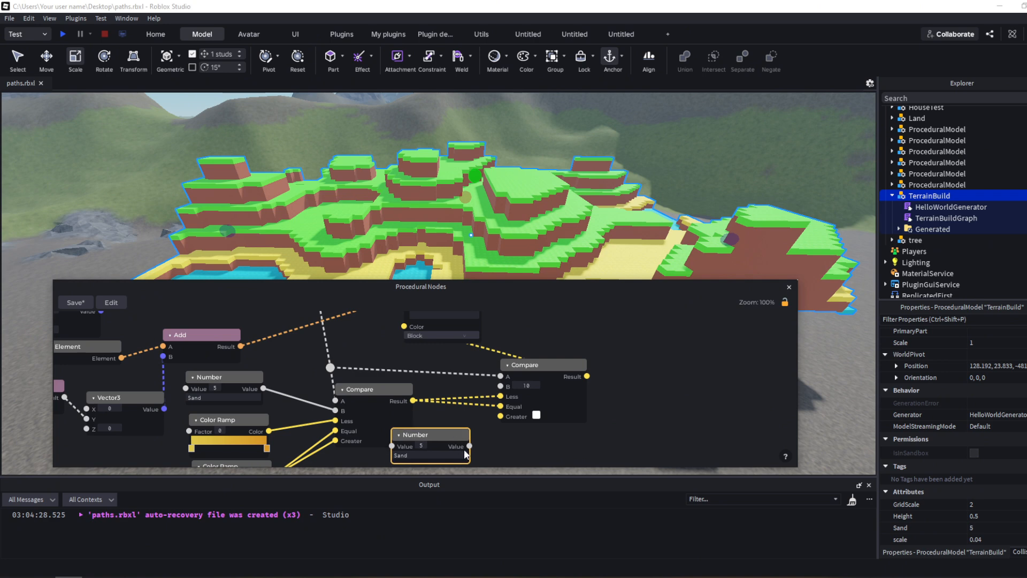
pyautogui.moveTo(501, 391); pyautogui.dragTo(501, 386)
# Set the duplicated Number node's value to 30 and name its attribute Snow.
pyautogui.doubleClick(418, 455)
pyautogui.doubleClick(421, 446)
pyautogui.doubleClick(447, 458)
pyautogui.write('Snow')
# Add a Color Ramp node below the second Compare and connect its Color to the Greater input.
pyautogui.rightClick(500, 434)
pyautogui.write('c')
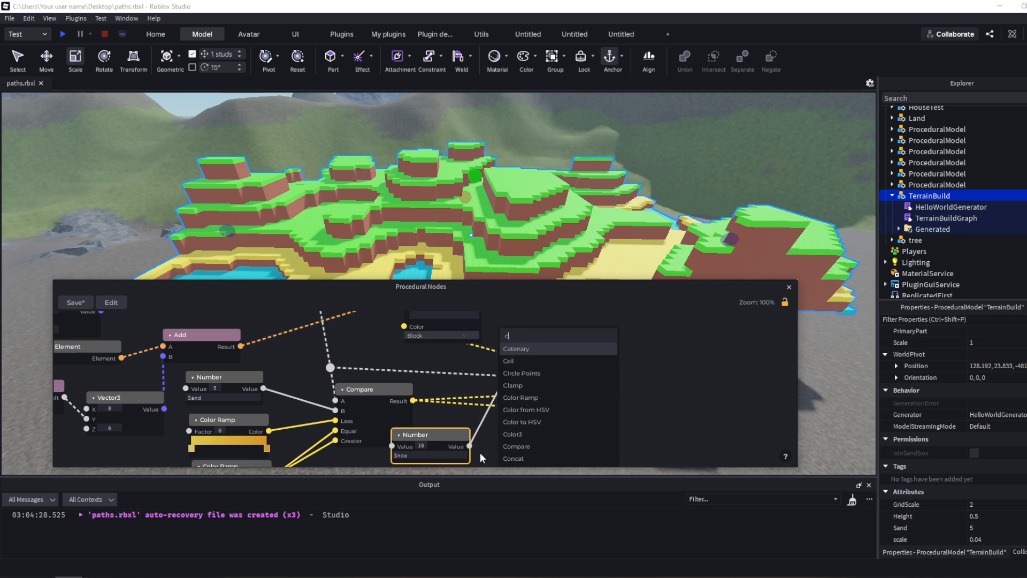
pyautogui.write('ol')
pyautogui.press('BackSpace')
pyautogui.press('BackSpace')
pyautogui.write('olor')
pyautogui.press('Return')
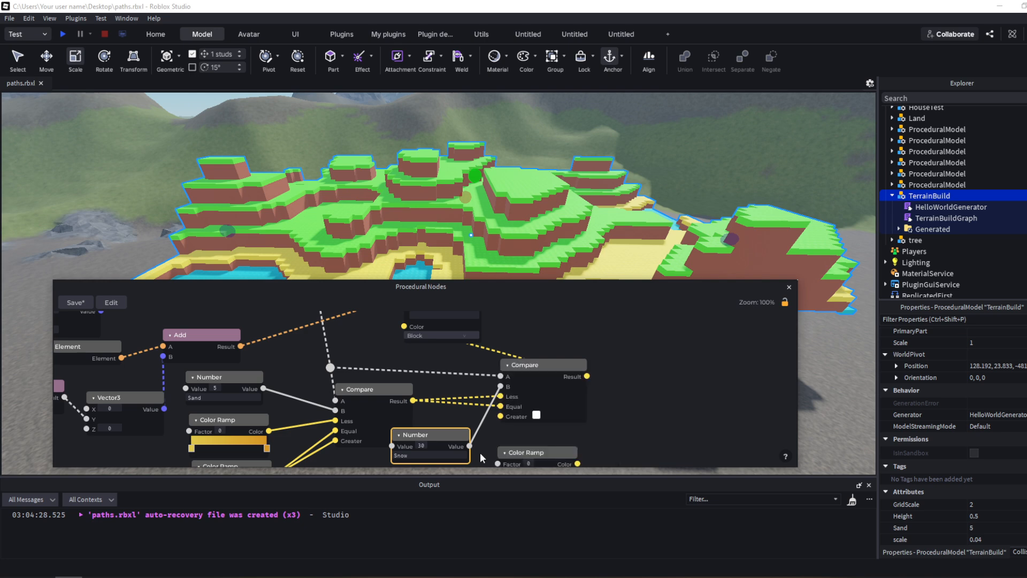
pyautogui.moveTo(672, 449); pyautogui.dragTo(617, 399, button='middle')
pyautogui.scroll(-2, 616, 399)
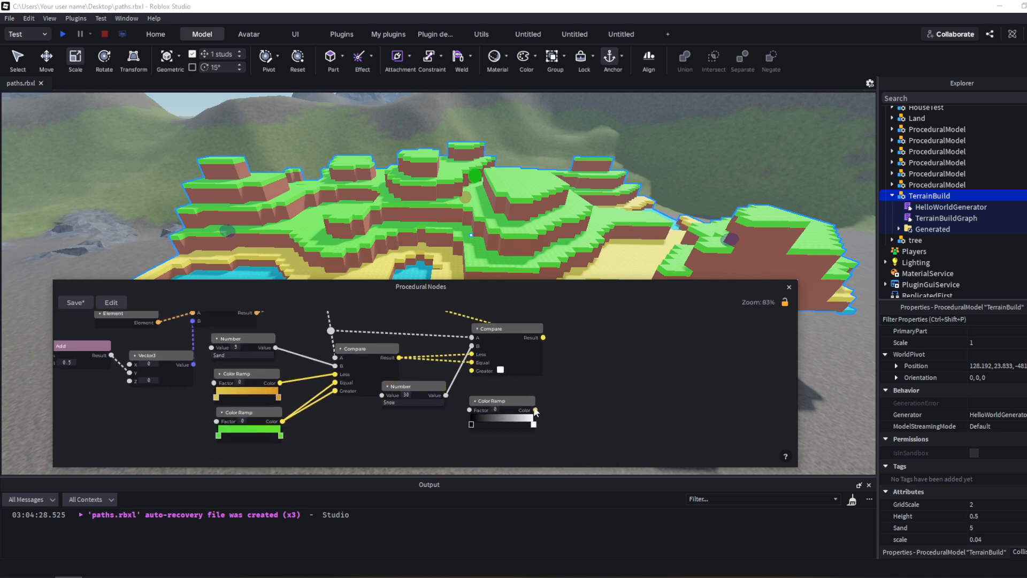
pyautogui.moveTo(536, 409); pyautogui.dragTo(474, 369)
# Recolor the new Color Ramp's black stop to a pale icy cyan and save the graph.
pyautogui.click(472, 426)
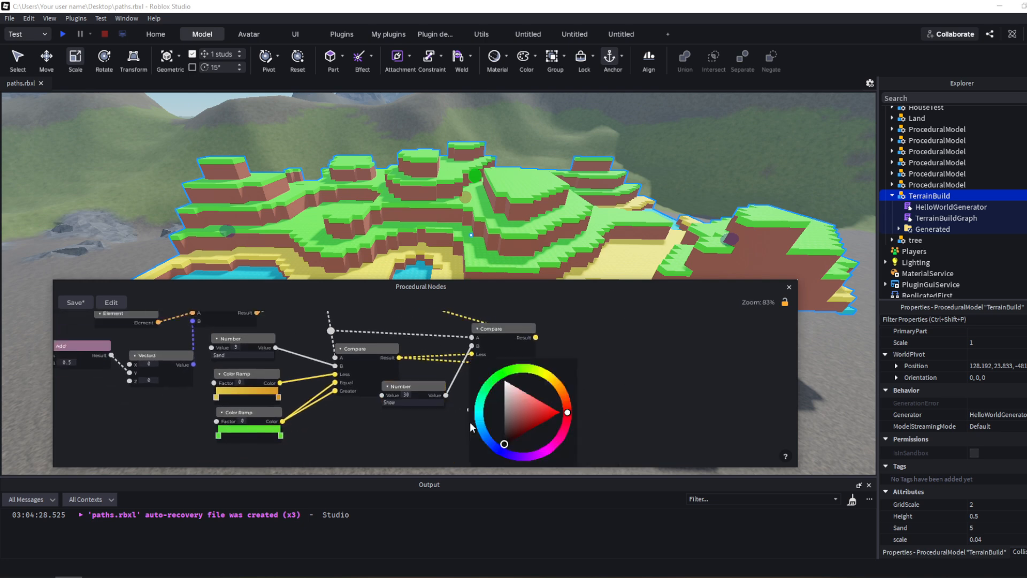
pyautogui.click(473, 424)
pyautogui.click(479, 407)
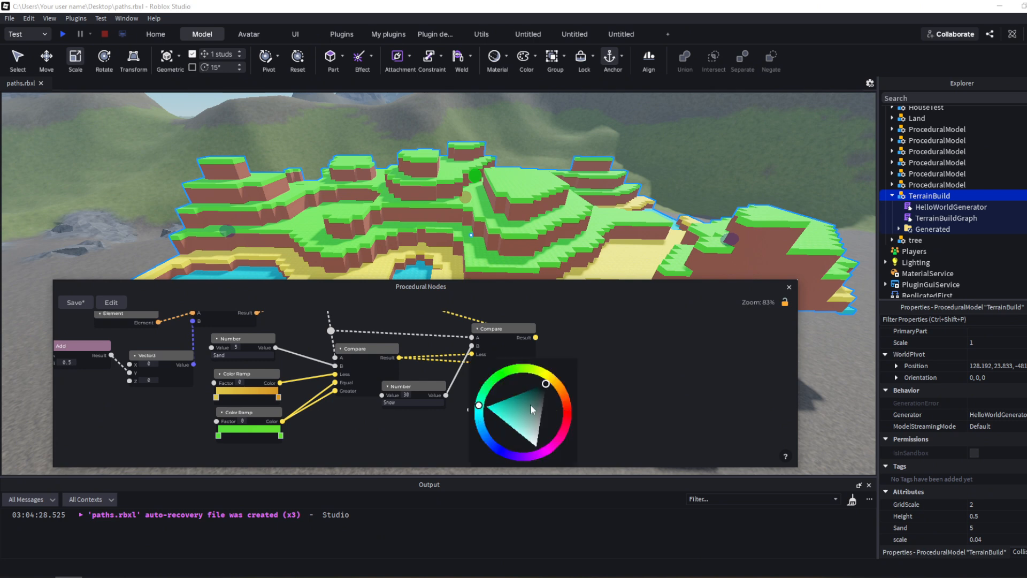
pyautogui.moveTo(613, 391); pyautogui.dragTo(595, 402, button='middle')
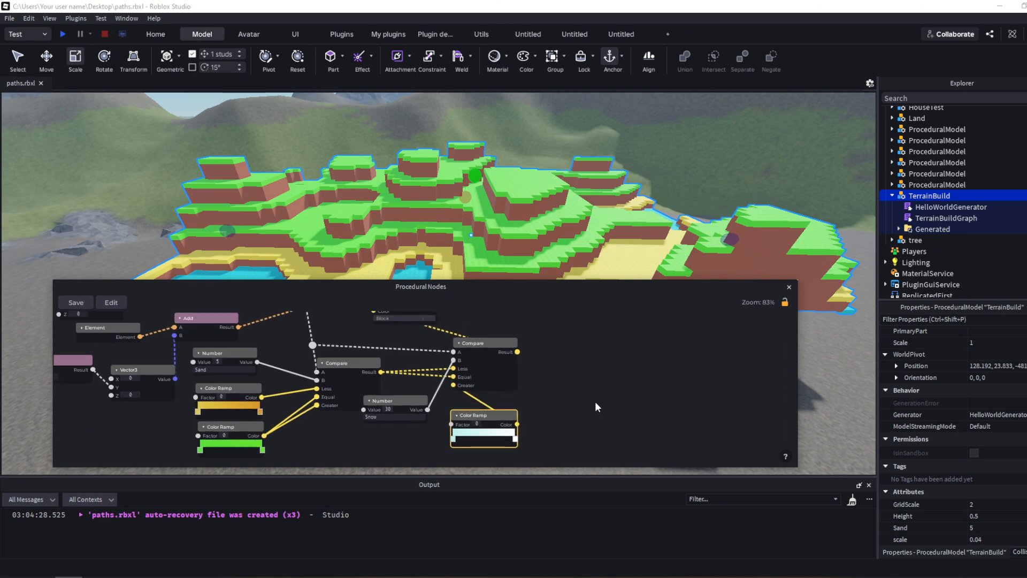
# Move the snow Color Ramp below the Snow Number node and nudge the Number node closer to the second Compare.
pyautogui.moveTo(481, 415); pyautogui.dragTo(363, 438)
pyautogui.click(402, 404)
pyautogui.moveTo(402, 404); pyautogui.dragTo(411, 399)
# Try TerrainBuild's Snow attribute at 10 and return it to 30.
pyautogui.scroll(-1, 997, 435)
pyautogui.click(984, 527)
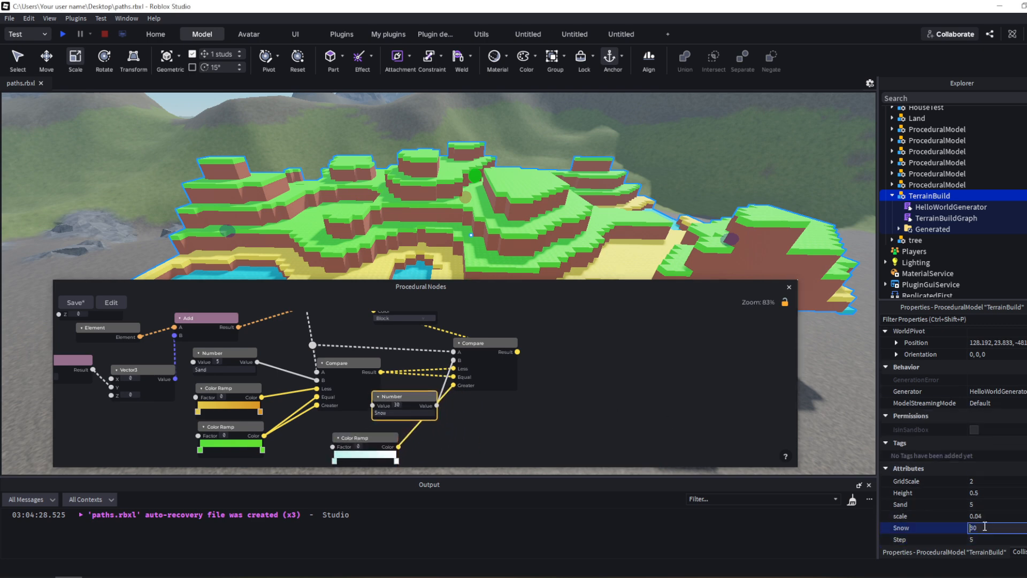
pyautogui.write('10')
pyautogui.press('Return')
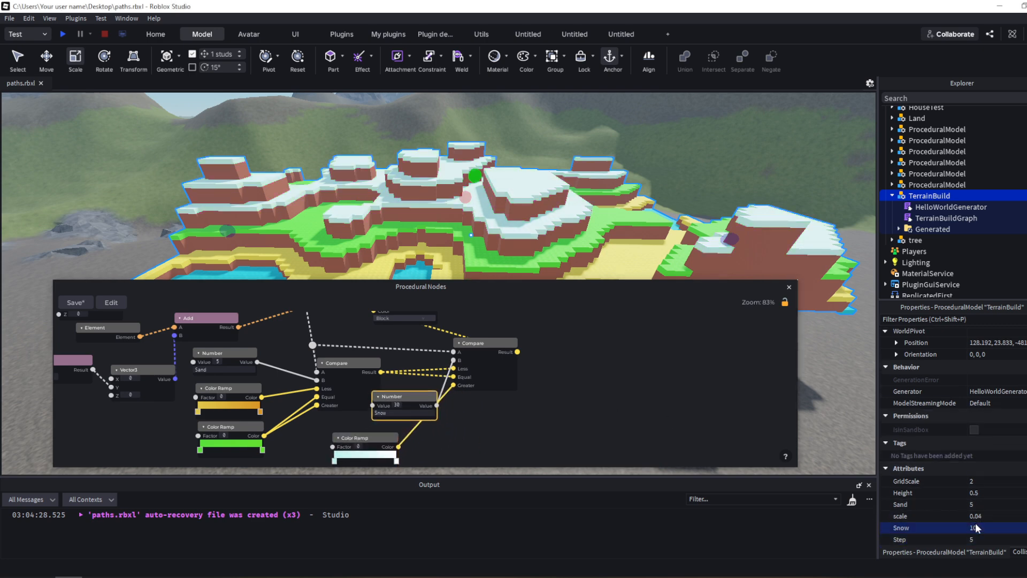
pyautogui.click(1003, 529)
pyautogui.press('Return')
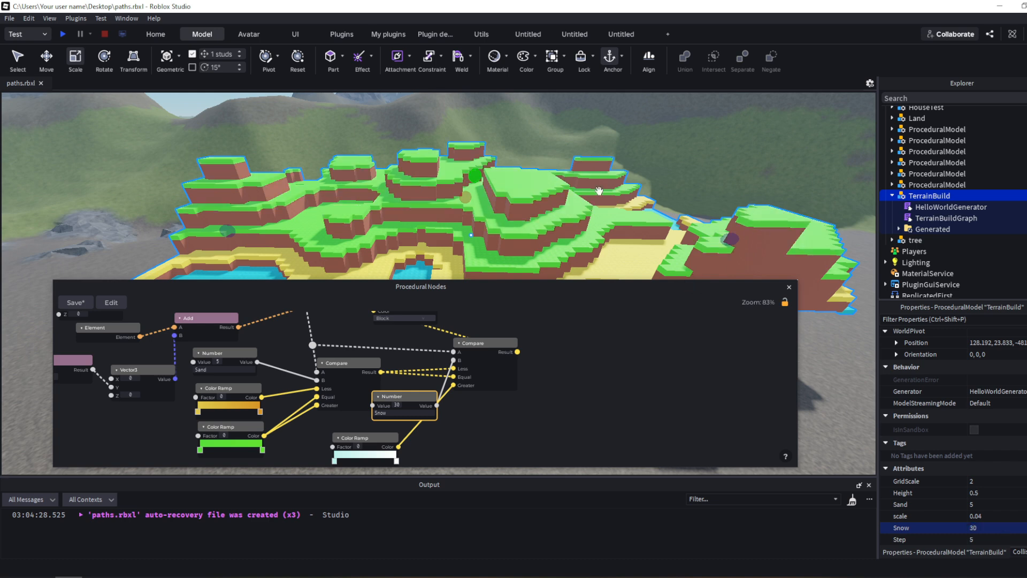
# Scale the TerrainBuild model up along its length and height.
pyautogui.scroll(-5, 608, 194)
pyautogui.moveTo(614, 197); pyautogui.dragTo(599, 230, button='right')
pyautogui.moveTo(451, 223)
pyautogui.mouseDown()
pyautogui.moveTo(403, 293)
pyautogui.moveTo(443, 232)
pyautogui.mouseUp()
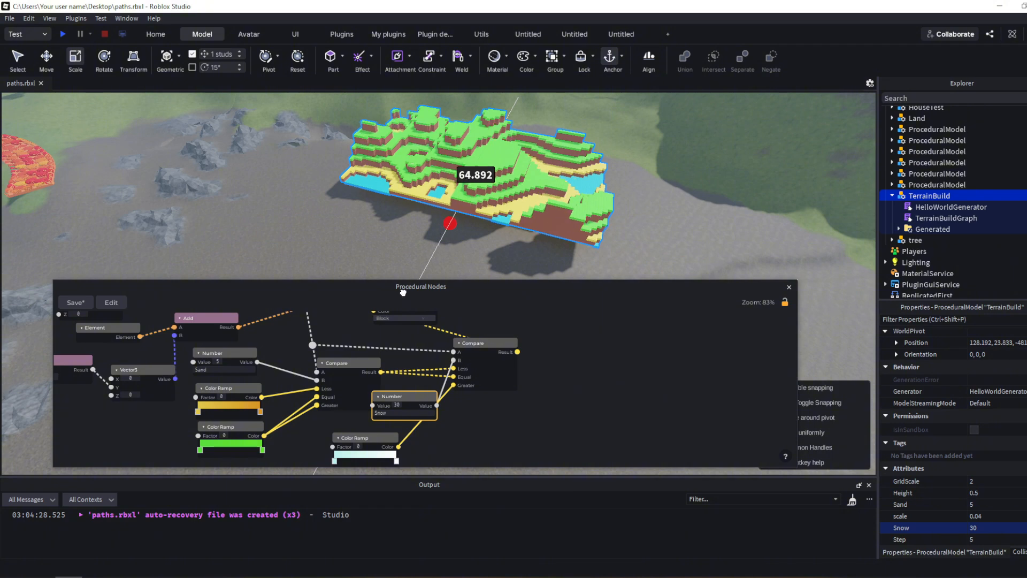
pyautogui.moveTo(454, 231); pyautogui.dragTo(465, 195, button='right')
pyautogui.moveTo(474, 207); pyautogui.dragTo(472, 133)
pyautogui.moveTo(472, 132); pyautogui.dragTo(541, 187, button='right')
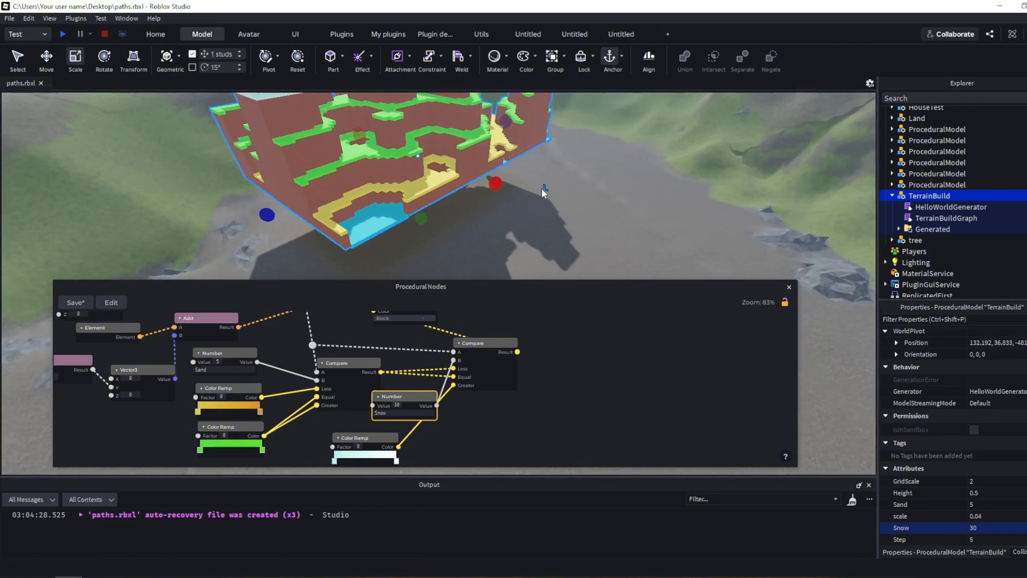
pyautogui.moveTo(495, 184); pyautogui.dragTo(595, 245)
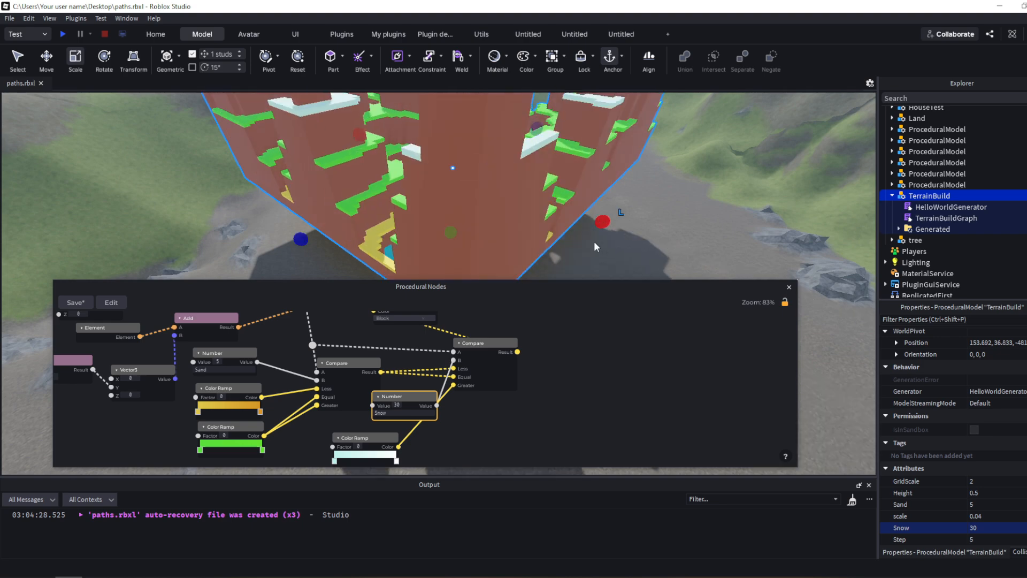
# Set TerrainBuild's Step attribute to 10.
pyautogui.moveTo(628, 226); pyautogui.dragTo(629, 226, button='right')
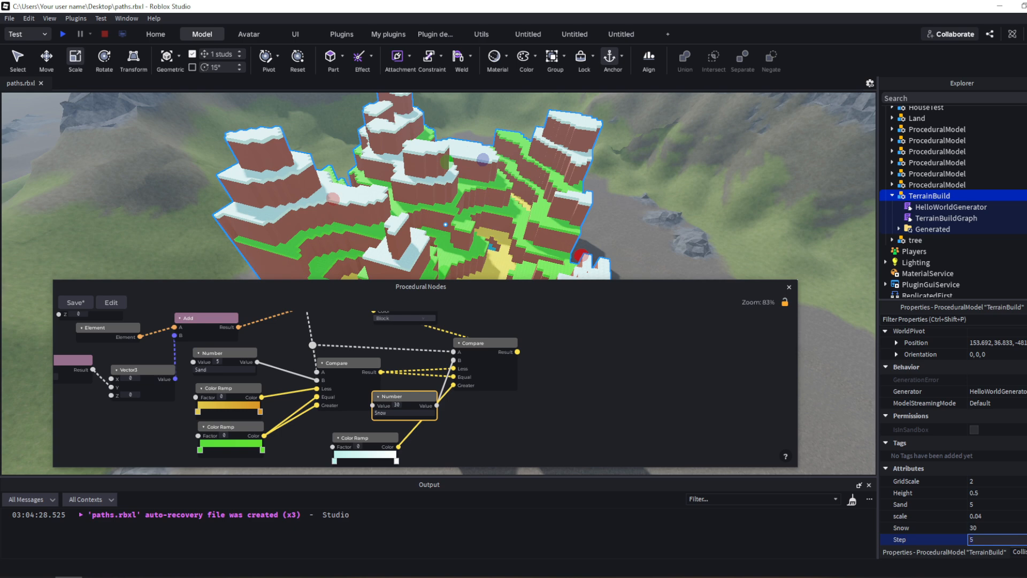
pyautogui.write('10')
pyautogui.press('Return')
pyautogui.press('d')
pyautogui.moveTo(574, 198); pyautogui.dragTo(575, 198, button='right')
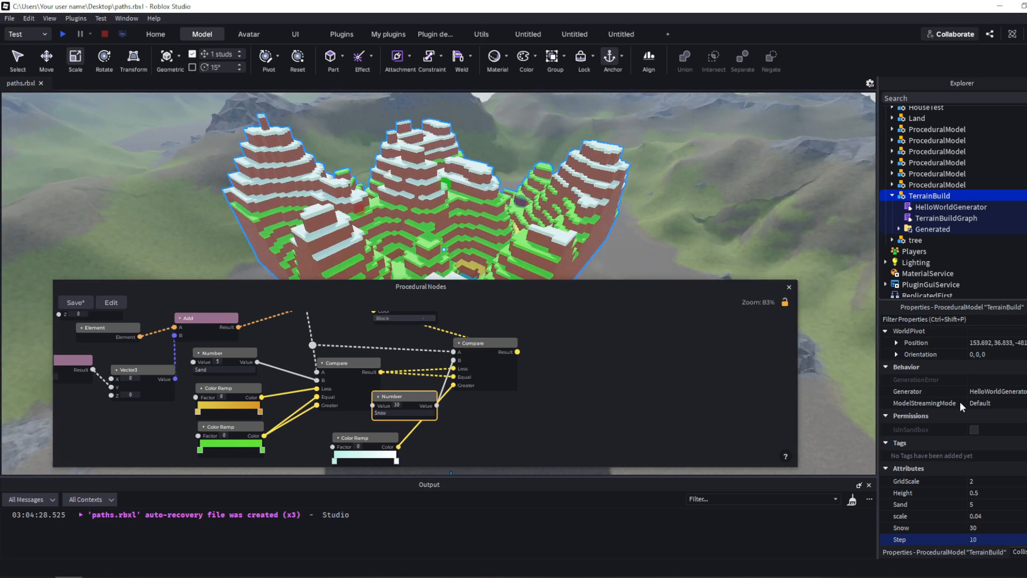
# Try values of 0.01 and 0.2 for TerrainBuild's scale attribute.
pyautogui.click(996, 516)
pyautogui.press('BackSpace')
pyautogui.write('1')
pyautogui.press('Return')
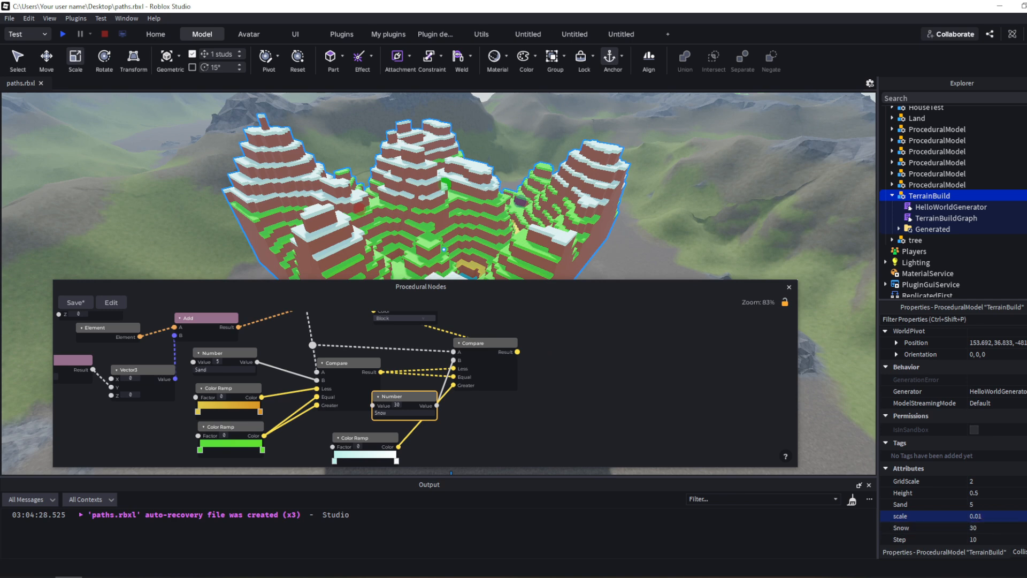
pyautogui.click(1003, 515)
pyautogui.press('BackSpace')
pyautogui.press('BackSpace')
pyautogui.write('2')
pyautogui.press('Return')
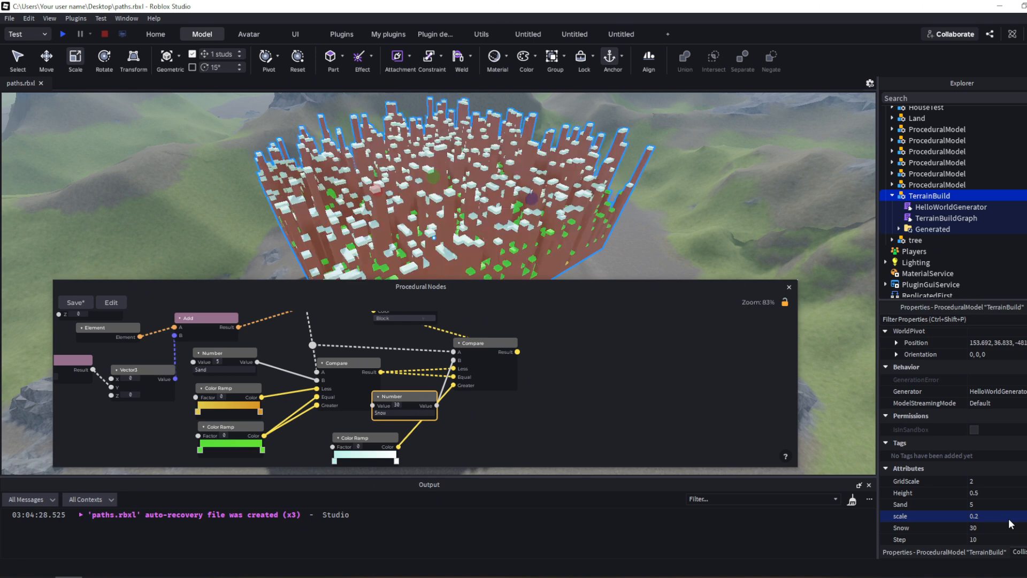
# Set TerrainBuild's scale attribute to 0.02.
pyautogui.click(1009, 517)
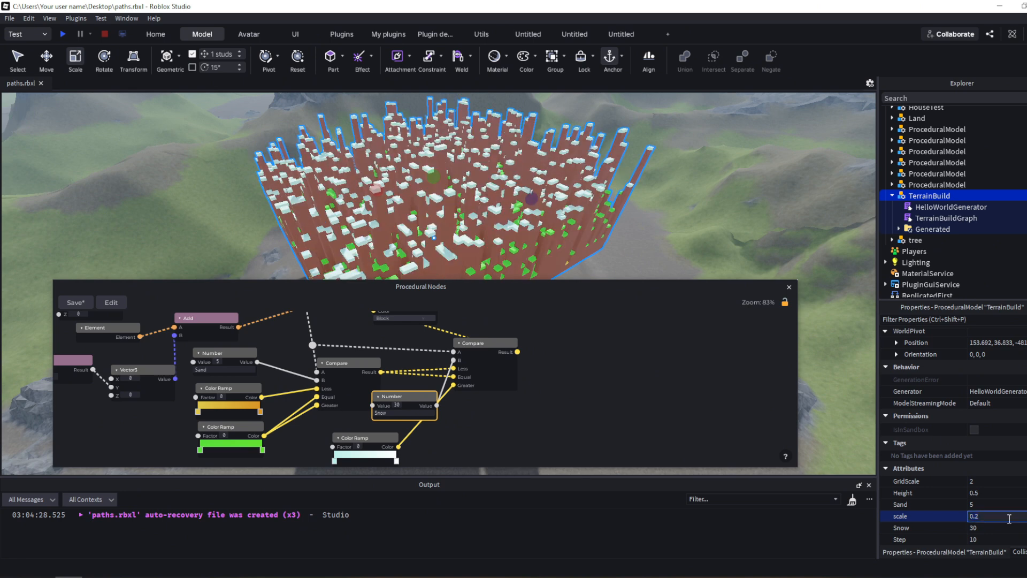
pyautogui.press('BackSpace')
pyautogui.write('02')
pyautogui.press('Return')
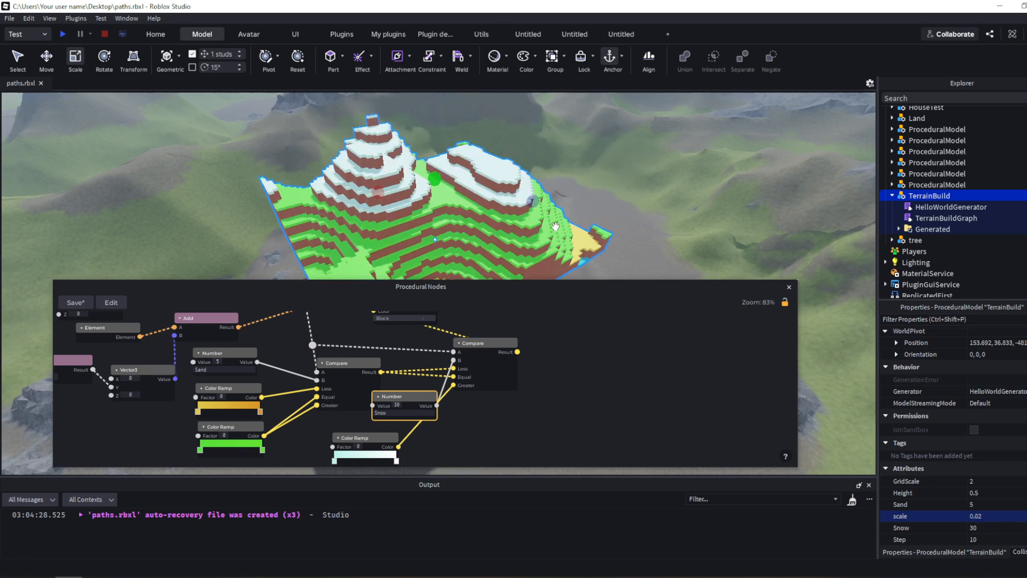
# Extend the TerrainBuild model along its depth axis.
pyautogui.moveTo(555, 226); pyautogui.dragTo(541, 203, button='right')
pyautogui.moveTo(575, 158); pyautogui.dragTo(762, 138)
pyautogui.moveTo(472, 191); pyautogui.dragTo(479, 194, button='right')
pyautogui.moveTo(556, 423); pyautogui.dragTo(608, 401, button='middle')
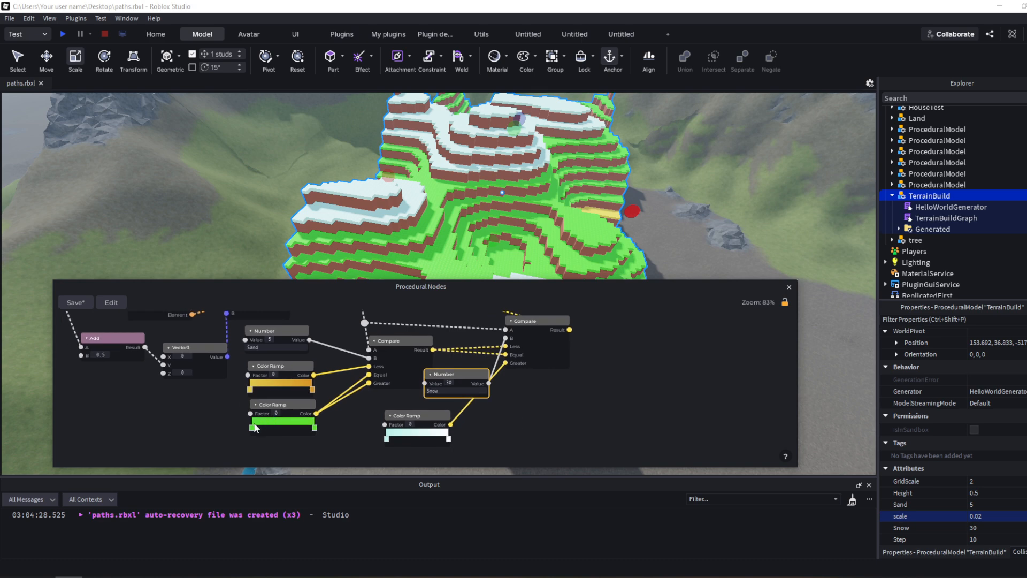
pyautogui.click(256, 426)
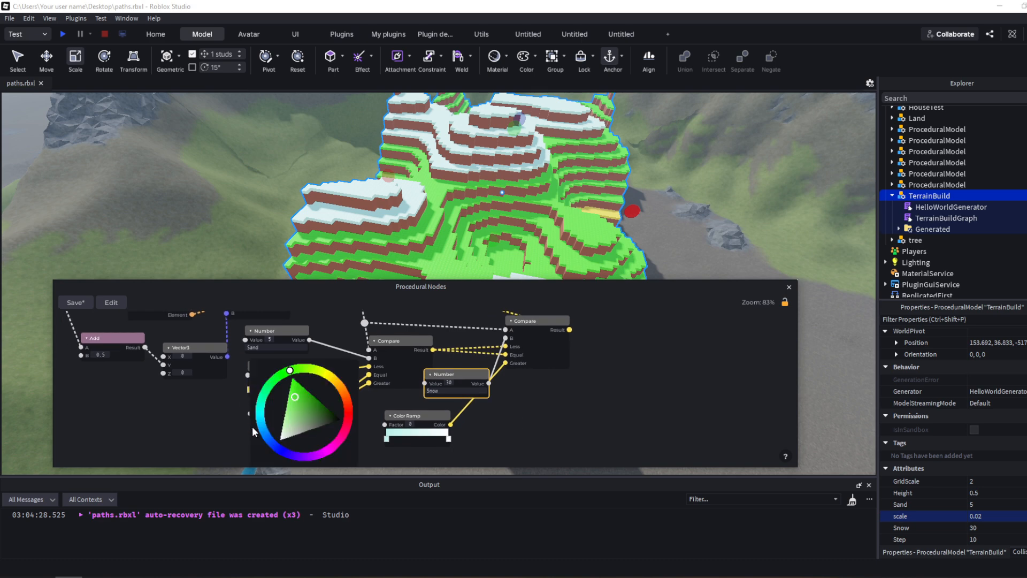
pyautogui.click(535, 429)
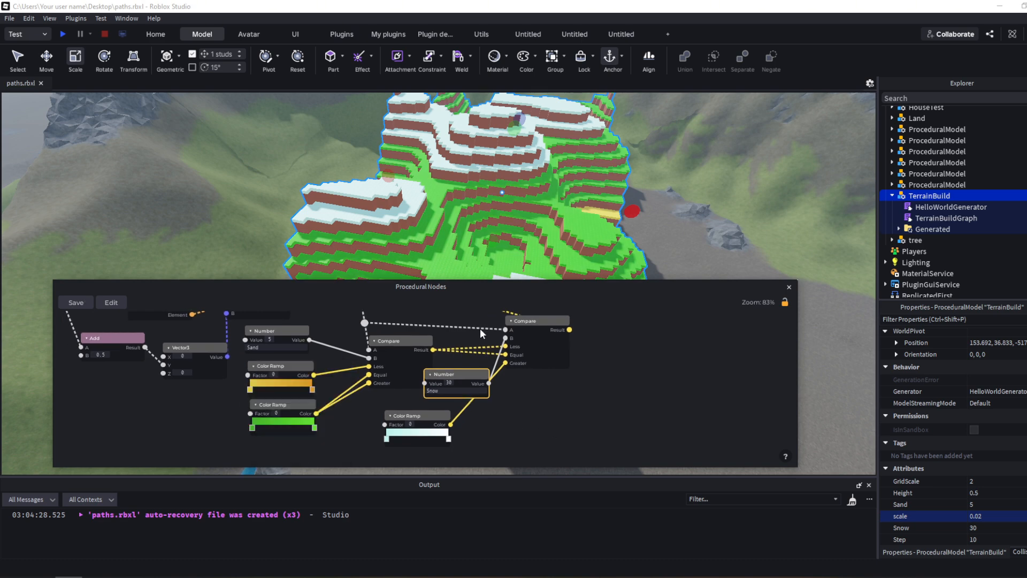
# Examine the terrain model from another angle and review its node graph from the color Compare nodes back to the Size and noise nodes.
pyautogui.moveTo(645, 216); pyautogui.dragTo(644, 217, button='right')
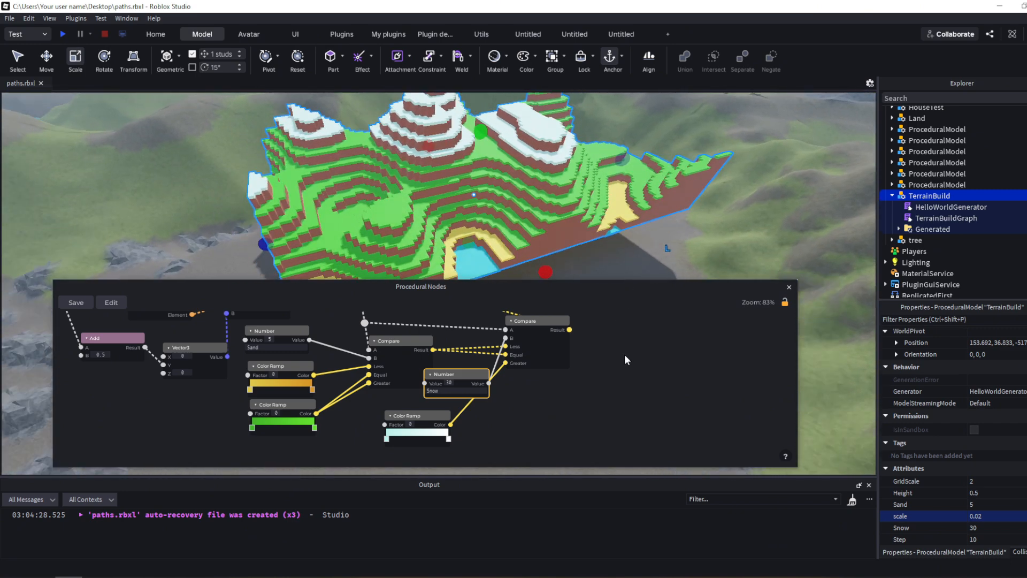
pyautogui.moveTo(637, 350); pyautogui.dragTo(615, 435, button='middle')
pyautogui.moveTo(573, 389); pyautogui.dragTo(646, 399, button='middle')
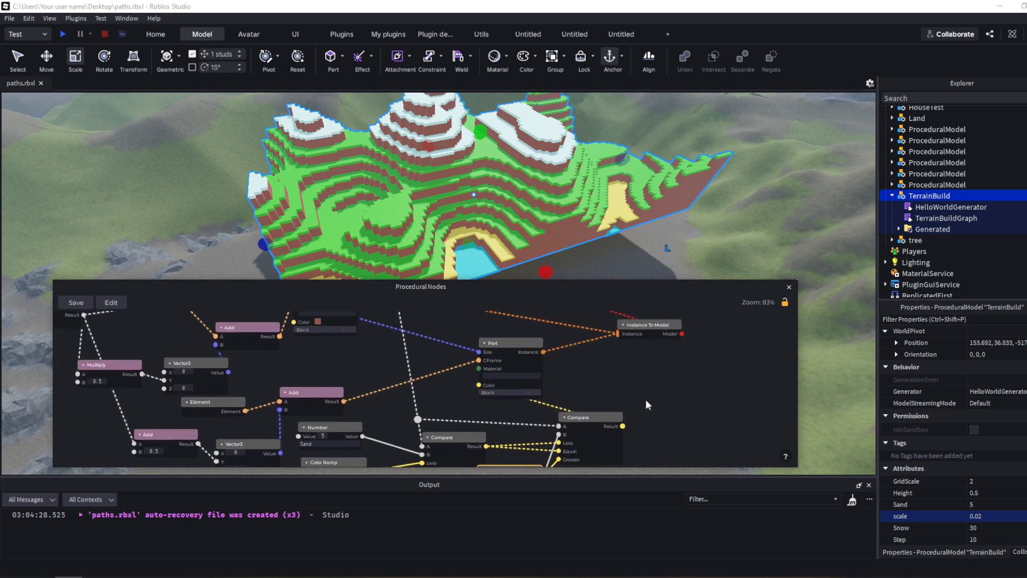
pyautogui.moveTo(583, 364); pyautogui.dragTo(596, 425, button='middle')
pyautogui.scroll(-3, 621, 412)
pyautogui.moveTo(465, 356); pyautogui.dragTo(796, 397, button='middle')
pyautogui.moveTo(592, 409); pyautogui.dragTo(718, 378, button='middle')
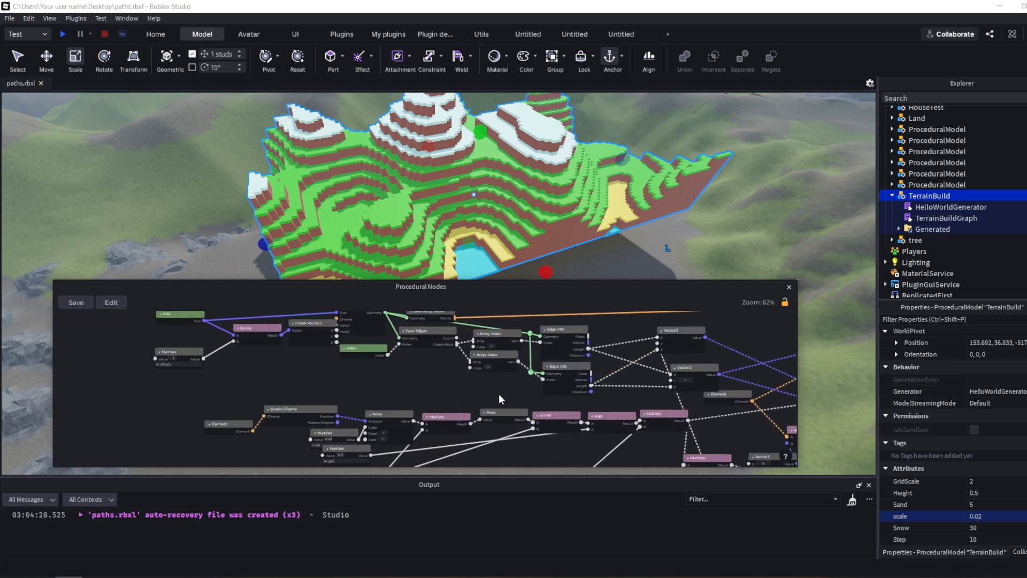
pyautogui.moveTo(499, 394); pyautogui.dragTo(551, 327, button='middle')
pyautogui.moveTo(614, 461); pyautogui.dragTo(521, 400, button='middle')
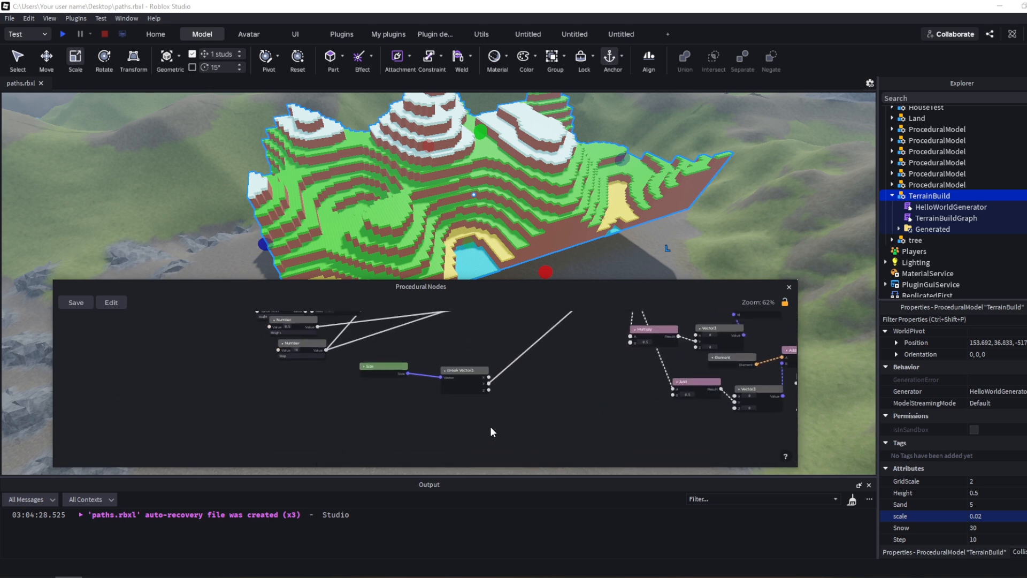
# Add a Model Info node and place it just below the Break Vector3 node.
pyautogui.rightClick(452, 433)
pyautogui.write('model info')
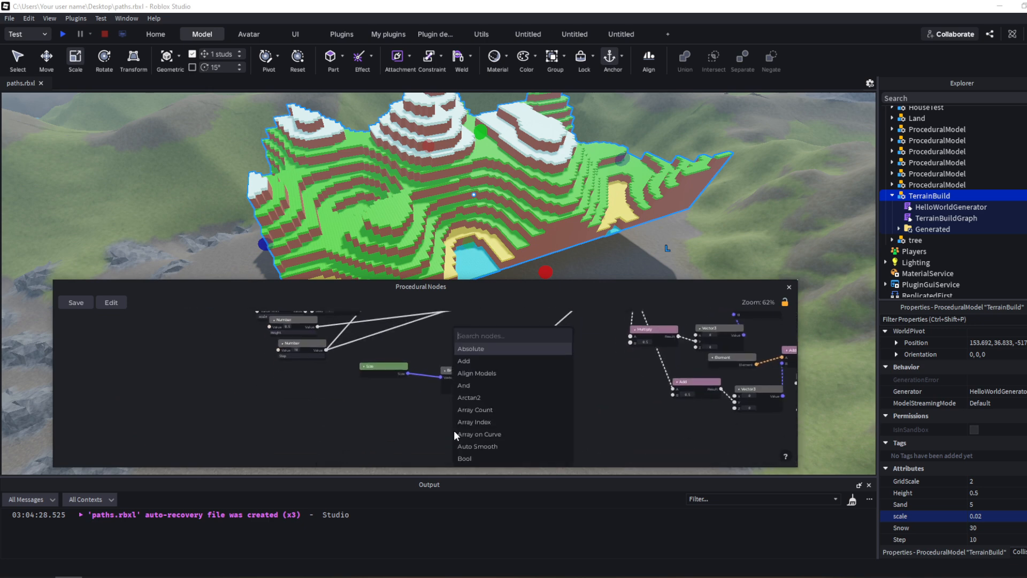
pyautogui.press('Return')
pyautogui.scroll(3, 454, 430)
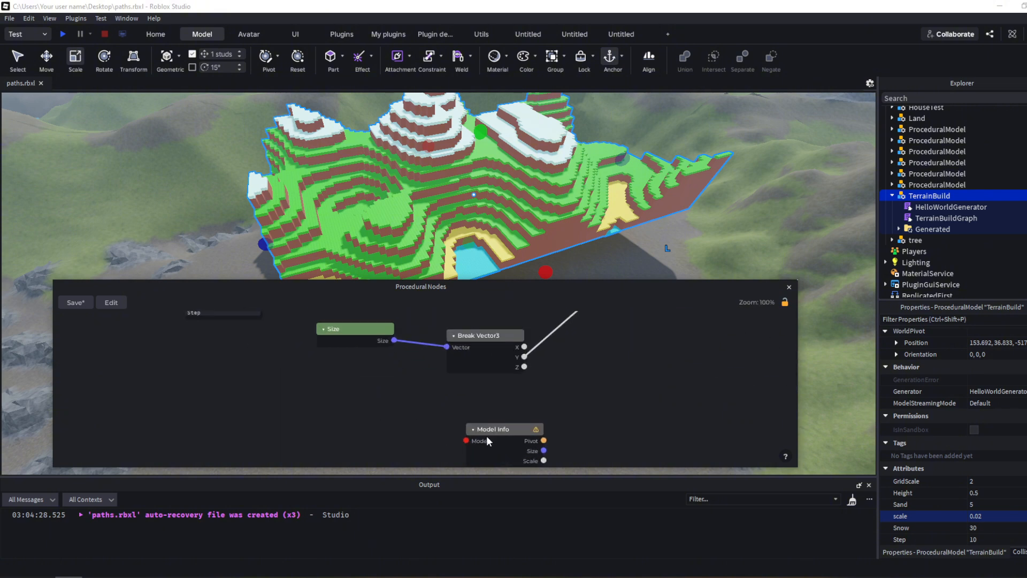
pyautogui.moveTo(486, 435); pyautogui.dragTo(458, 388)
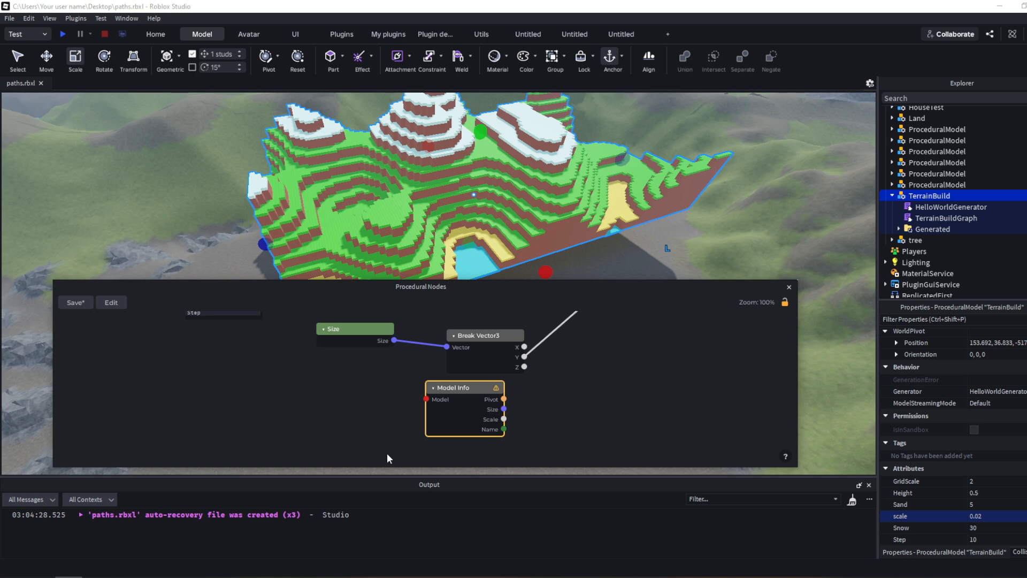
# Add a Realize Mesh node and place it beside the Model Info node.
pyautogui.scroll(-3, 428, 395)
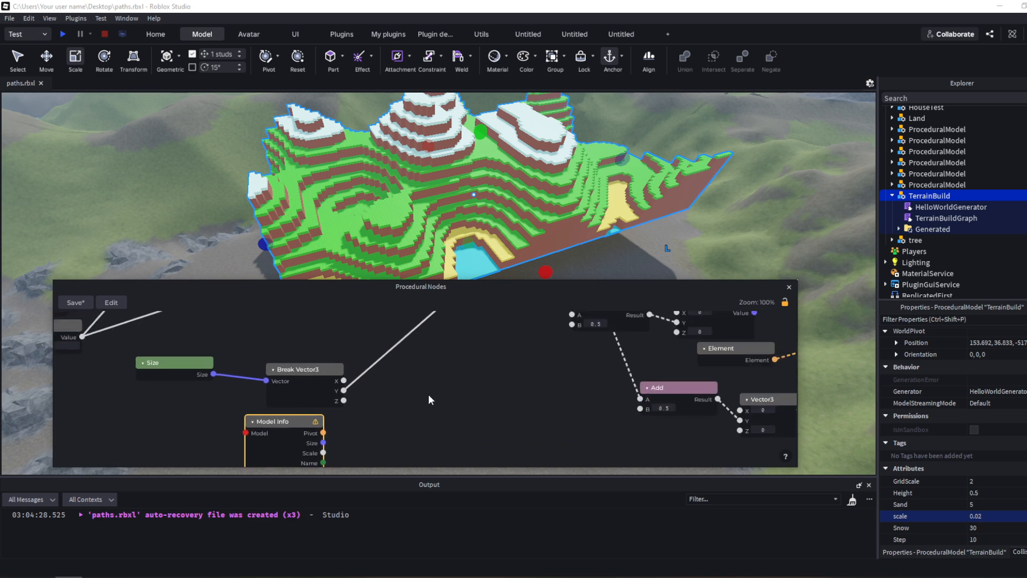
pyautogui.rightClick(416, 412)
pyautogui.write('reliz')
pyautogui.press('Return')
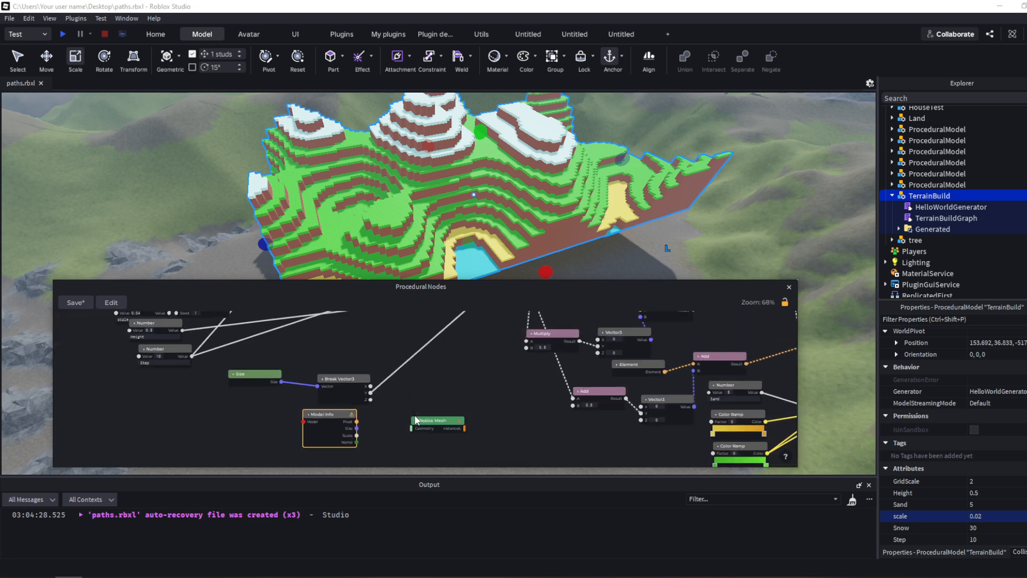
pyautogui.scroll(4, 471, 399)
pyautogui.moveTo(445, 425); pyautogui.dragTo(414, 414)
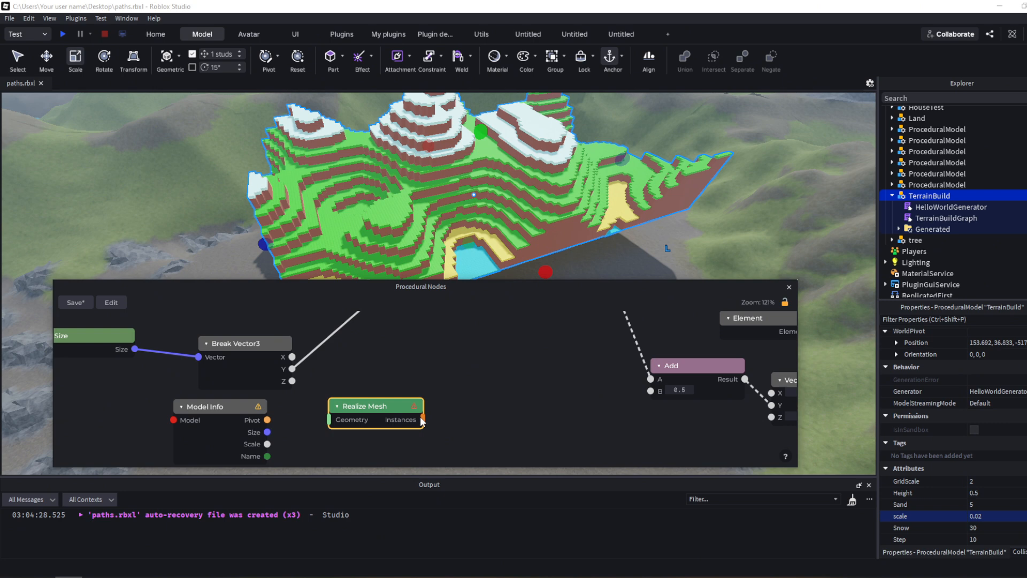
# Delete the unconnected Realize Mesh and Model Info nodes from the graph.
pyautogui.press('Delete')
pyautogui.click(206, 406)
pyautogui.press('Delete')
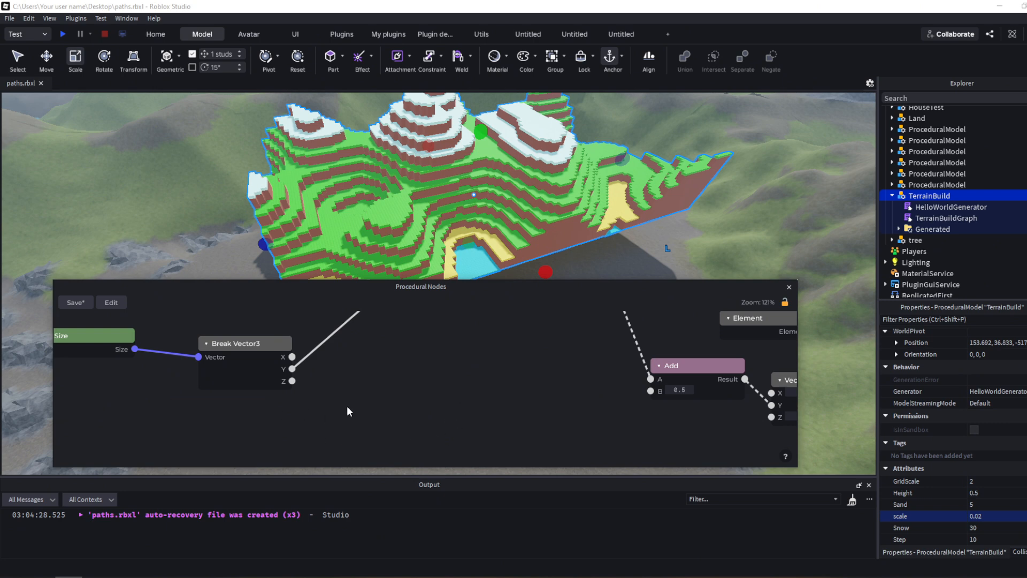